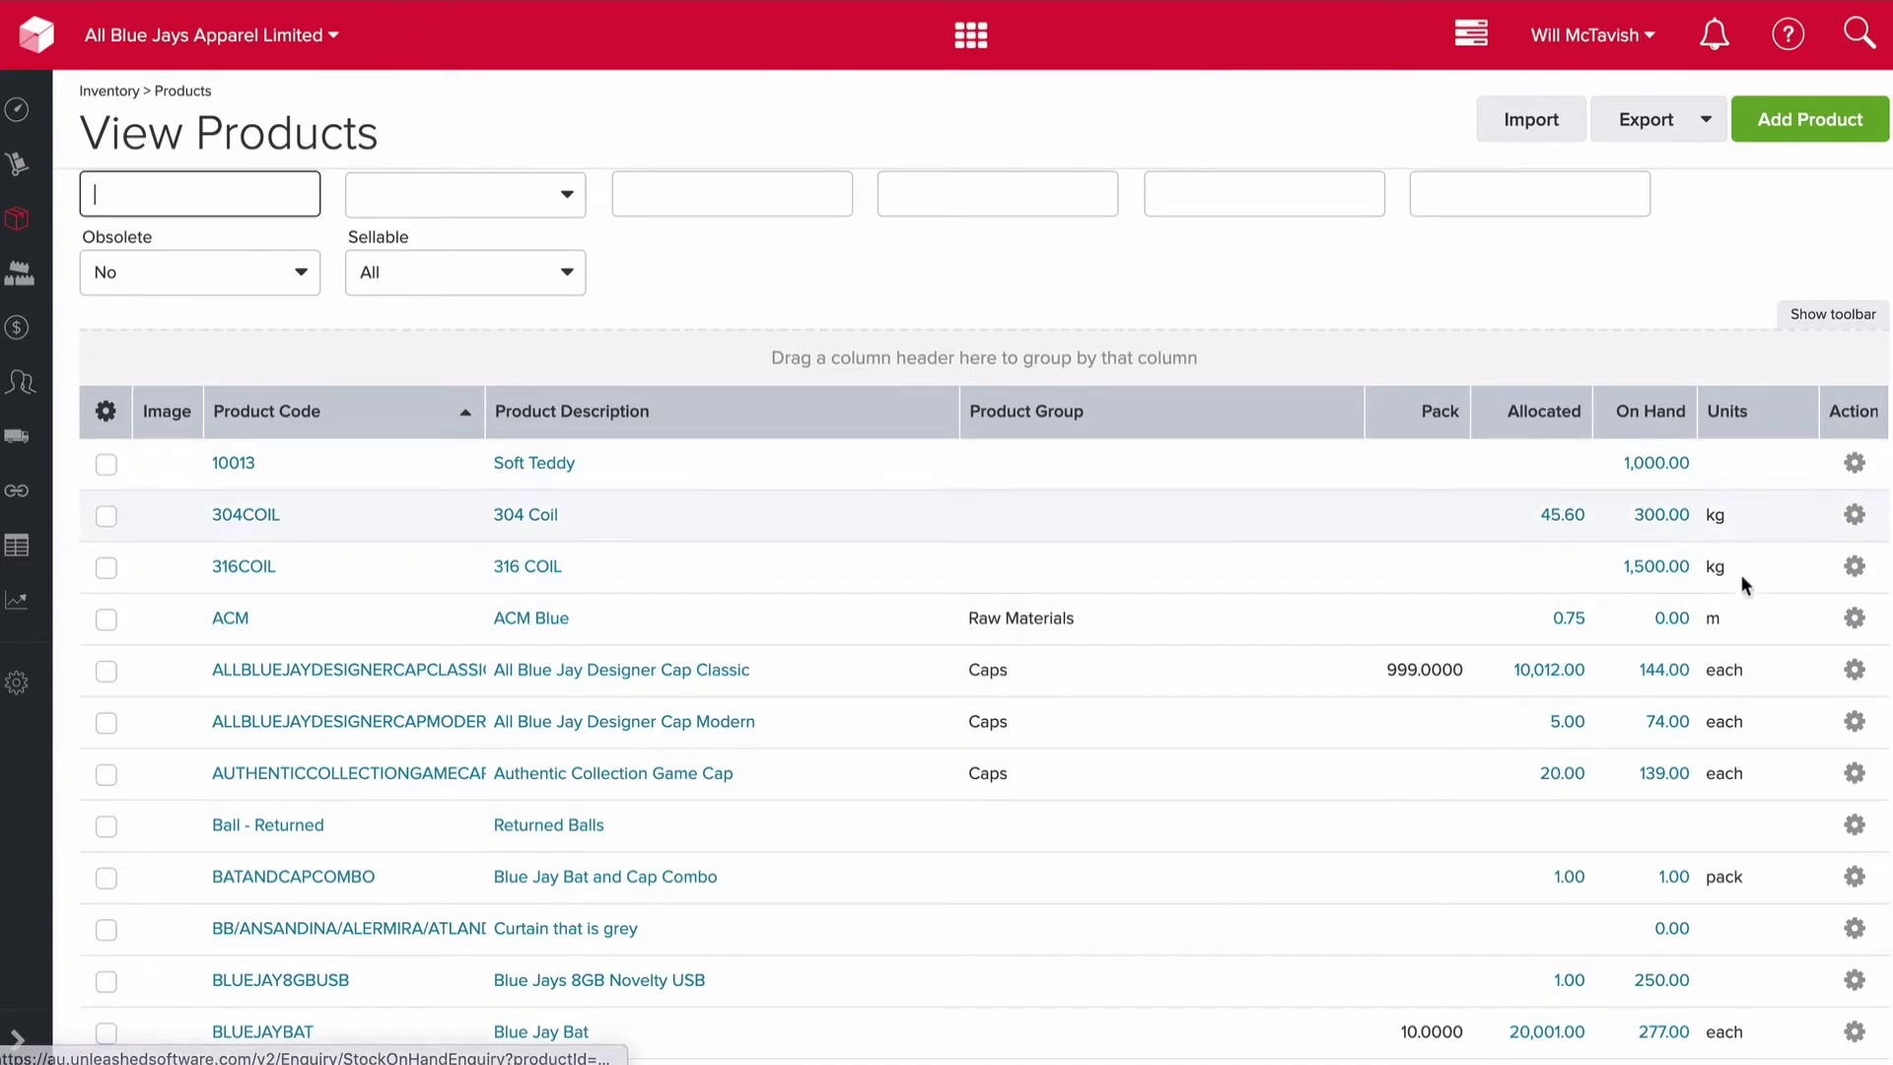
- Show the grid layout options and drag Supplier Name from Hidden Columns into the product grid
left_click(1852, 463)
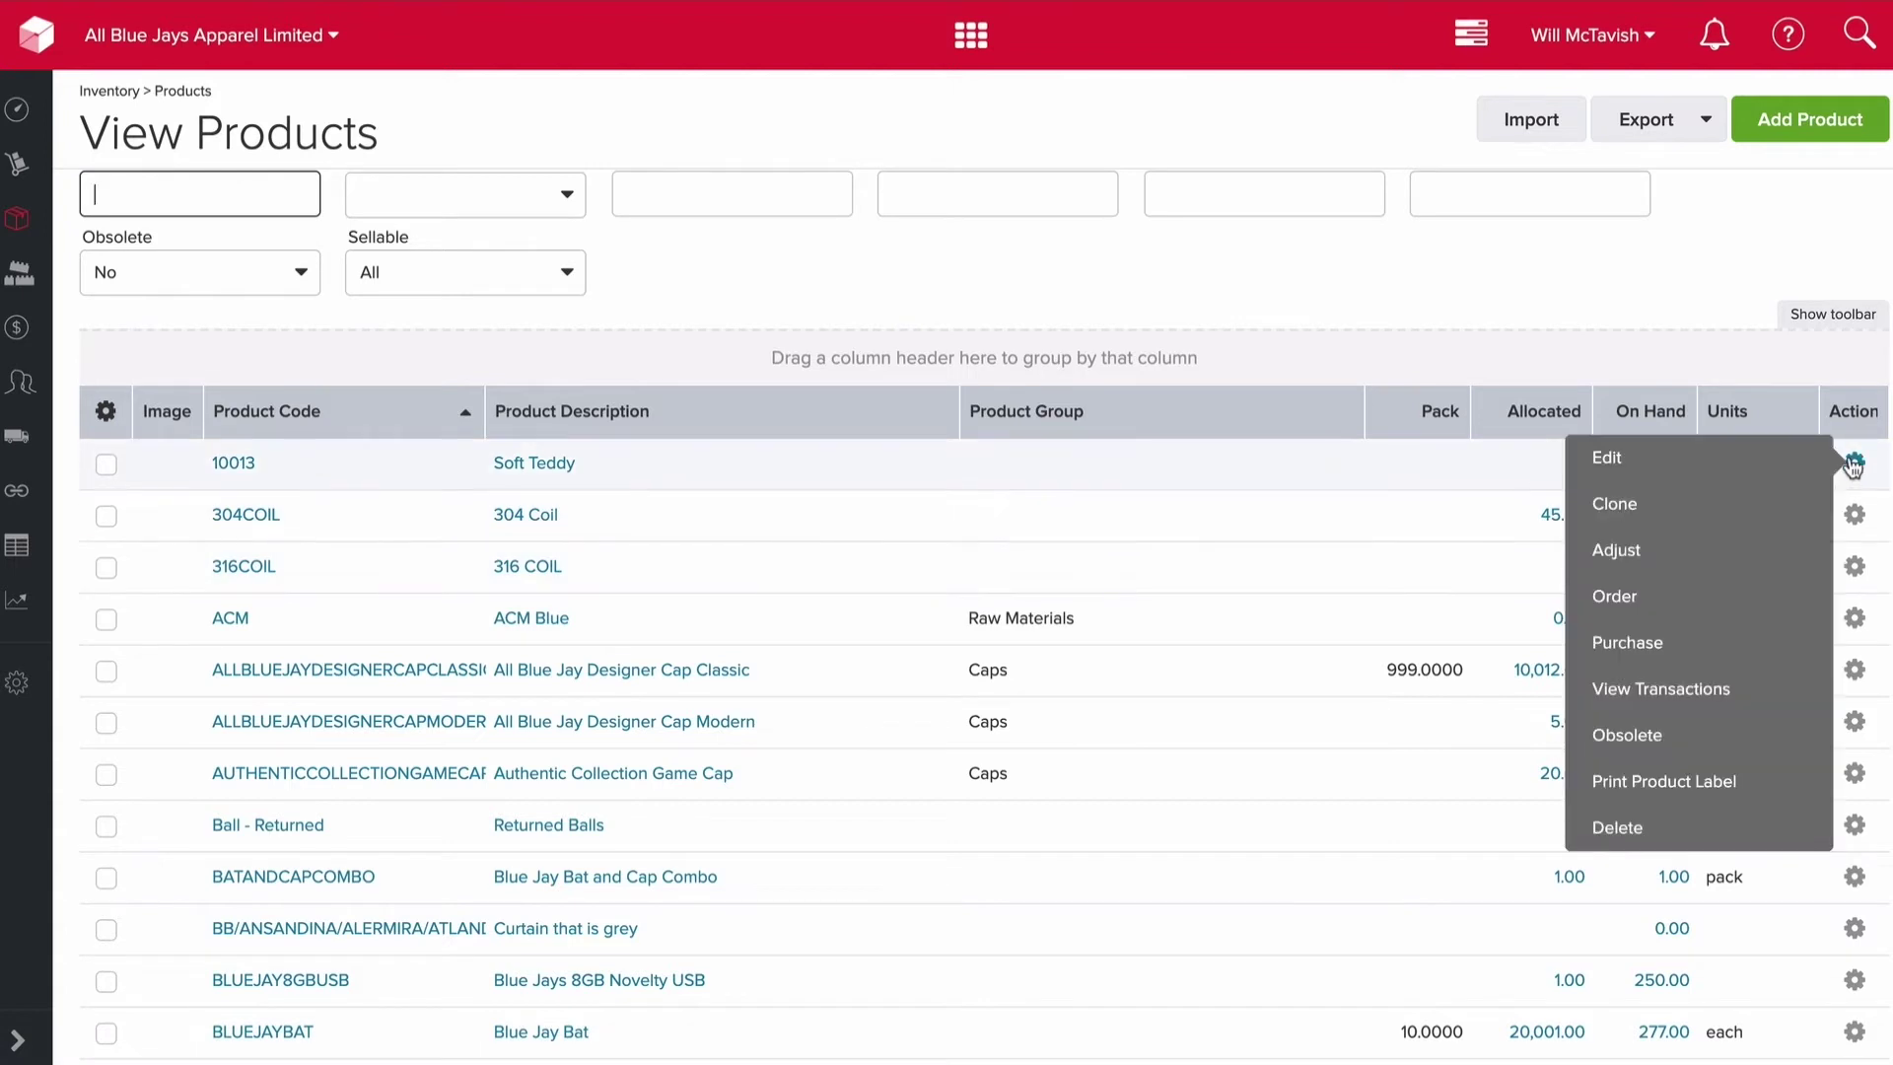
left_click(1792, 239)
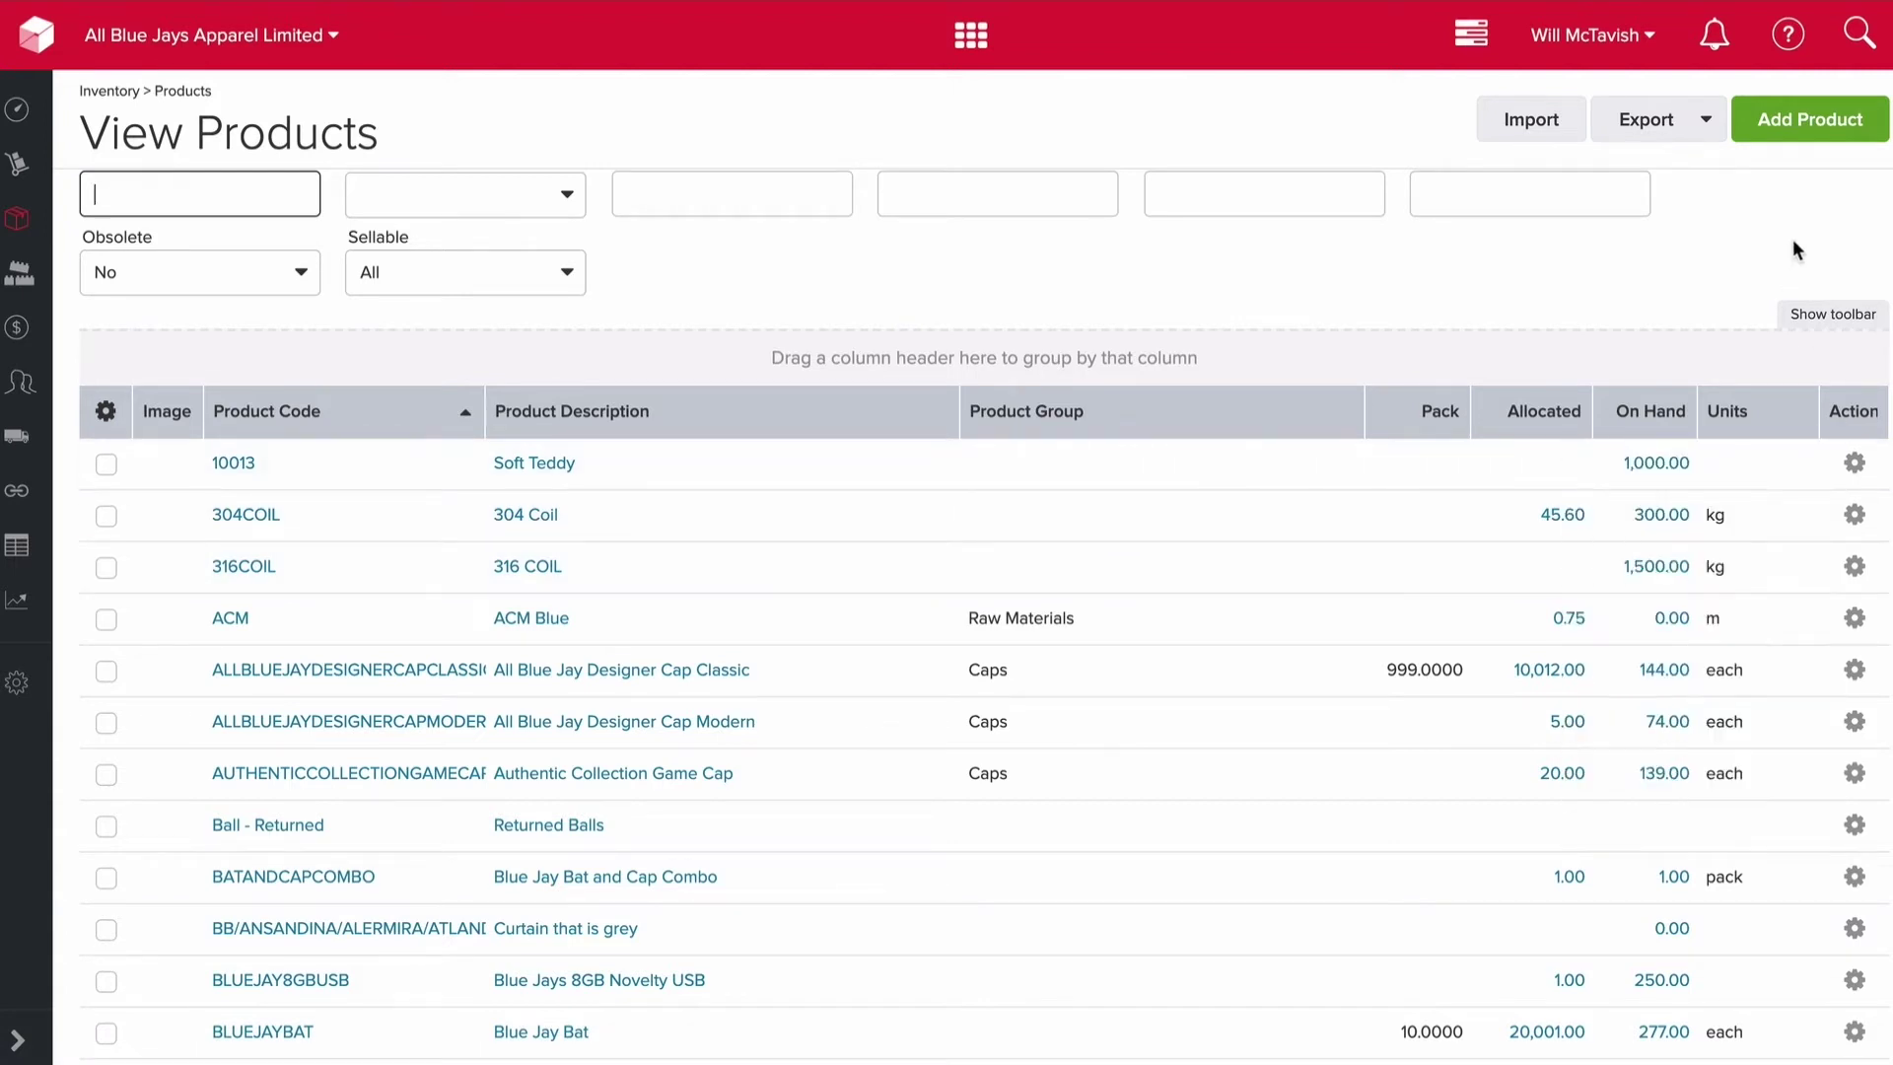
left_click(1835, 313)
left_click(1202, 381)
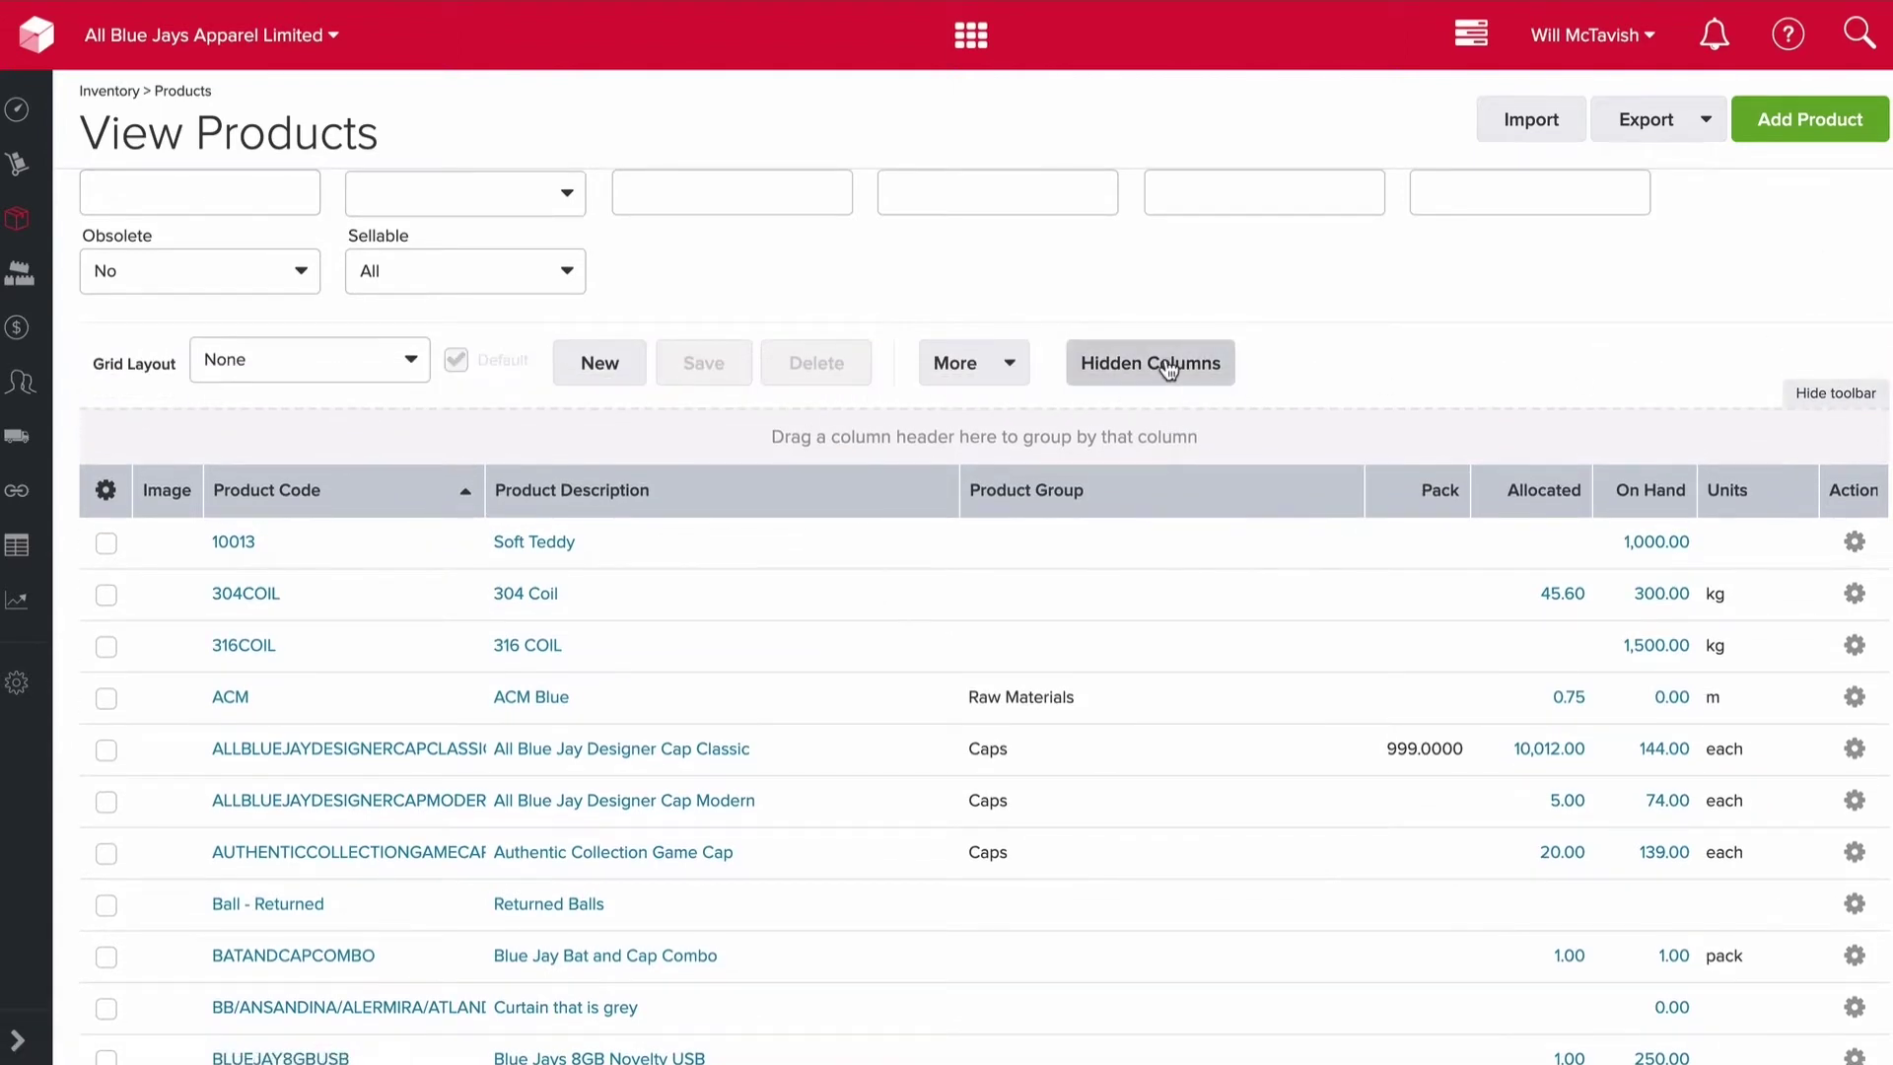
scroll(1301, 618, "down", 3)
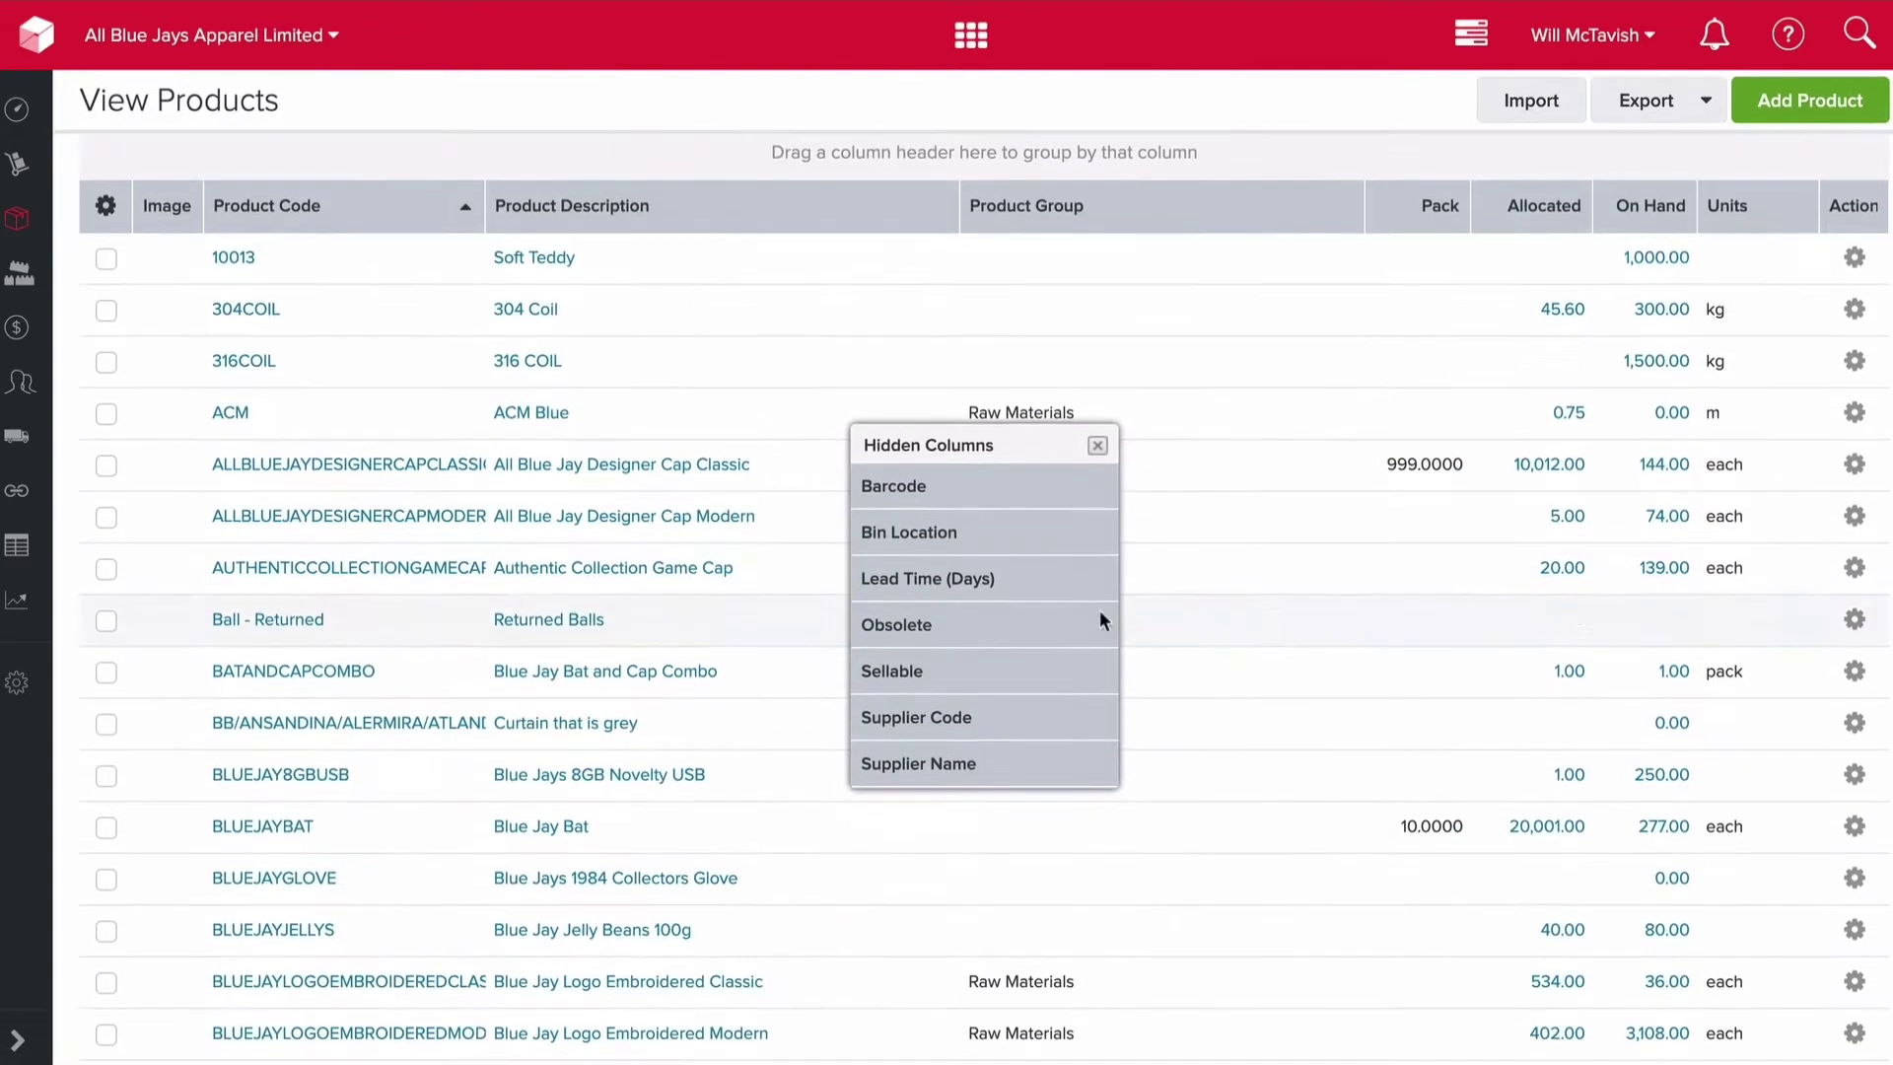
scroll(968, 621, "down", 2)
scroll(969, 626, "up", 2)
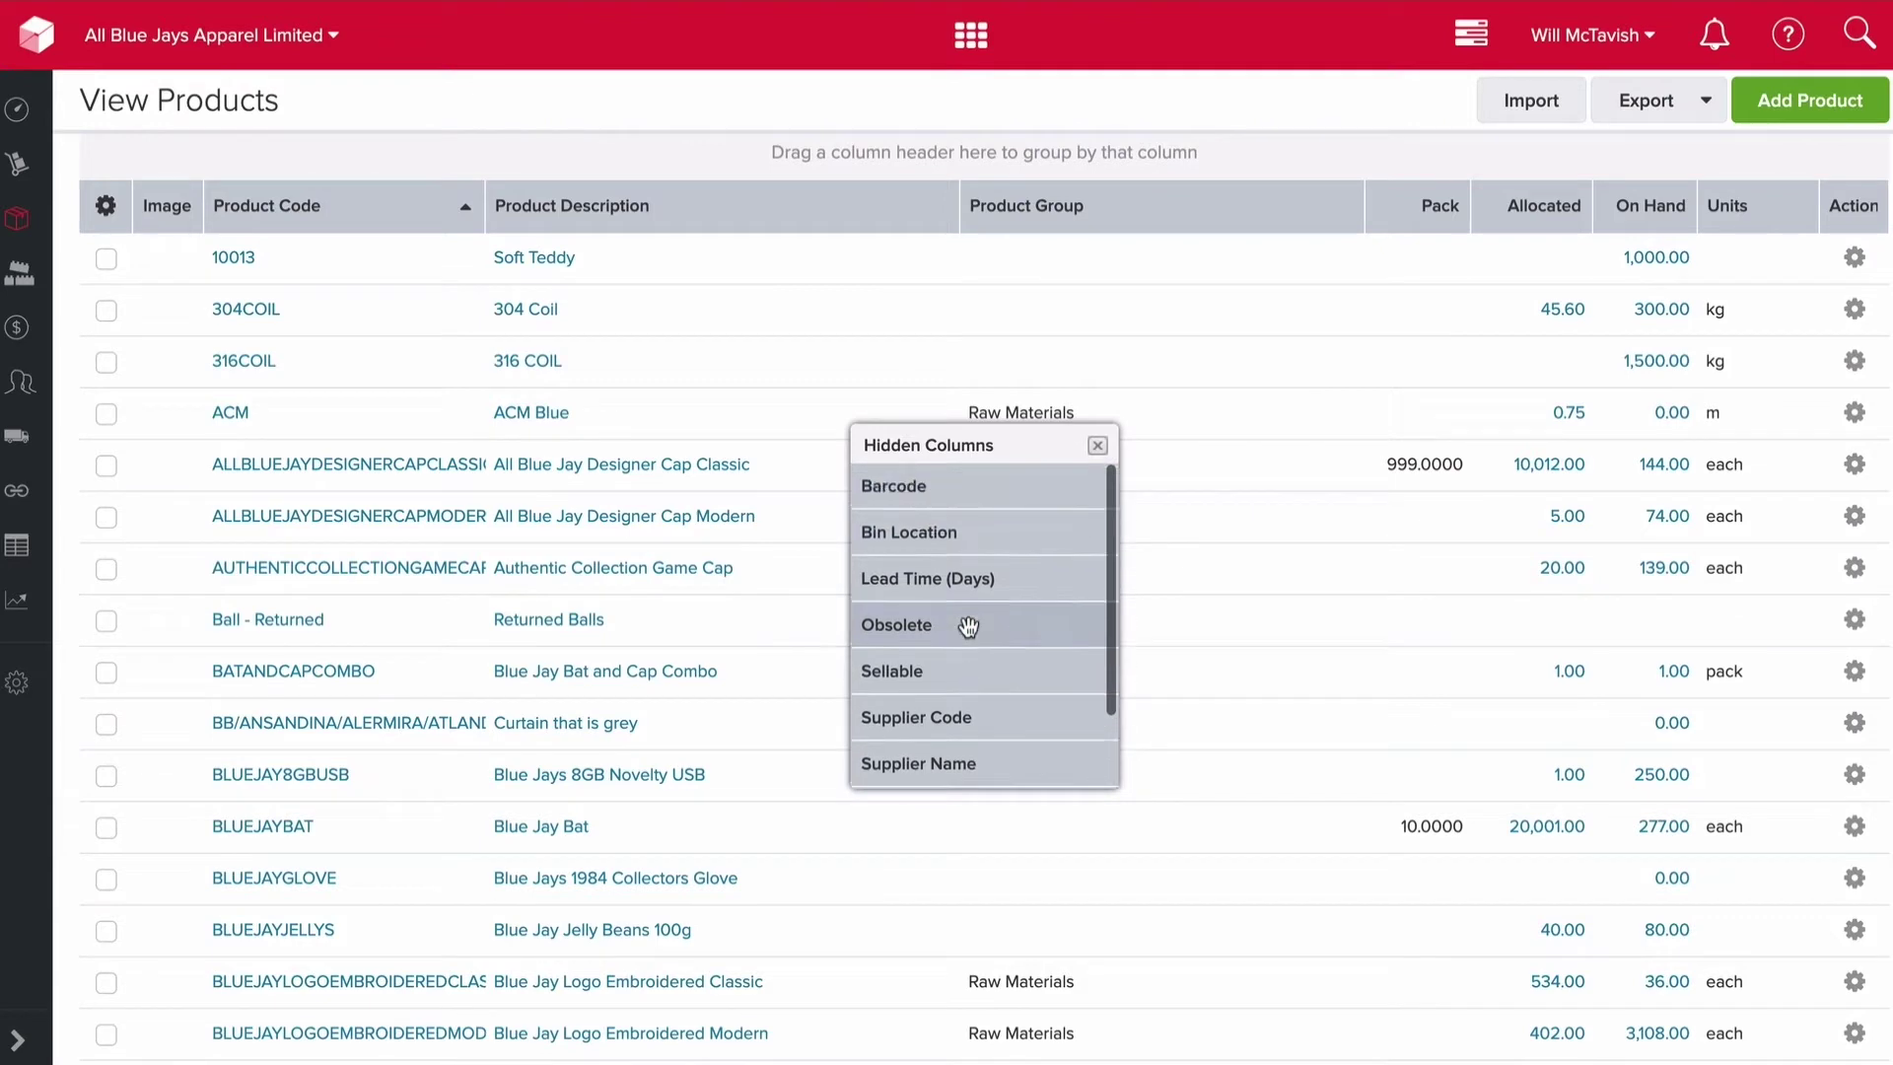
scroll(969, 626, "down", 2)
scroll(969, 626, "up", 2)
scroll(969, 626, "down", 1)
scroll(966, 630, "down", 1)
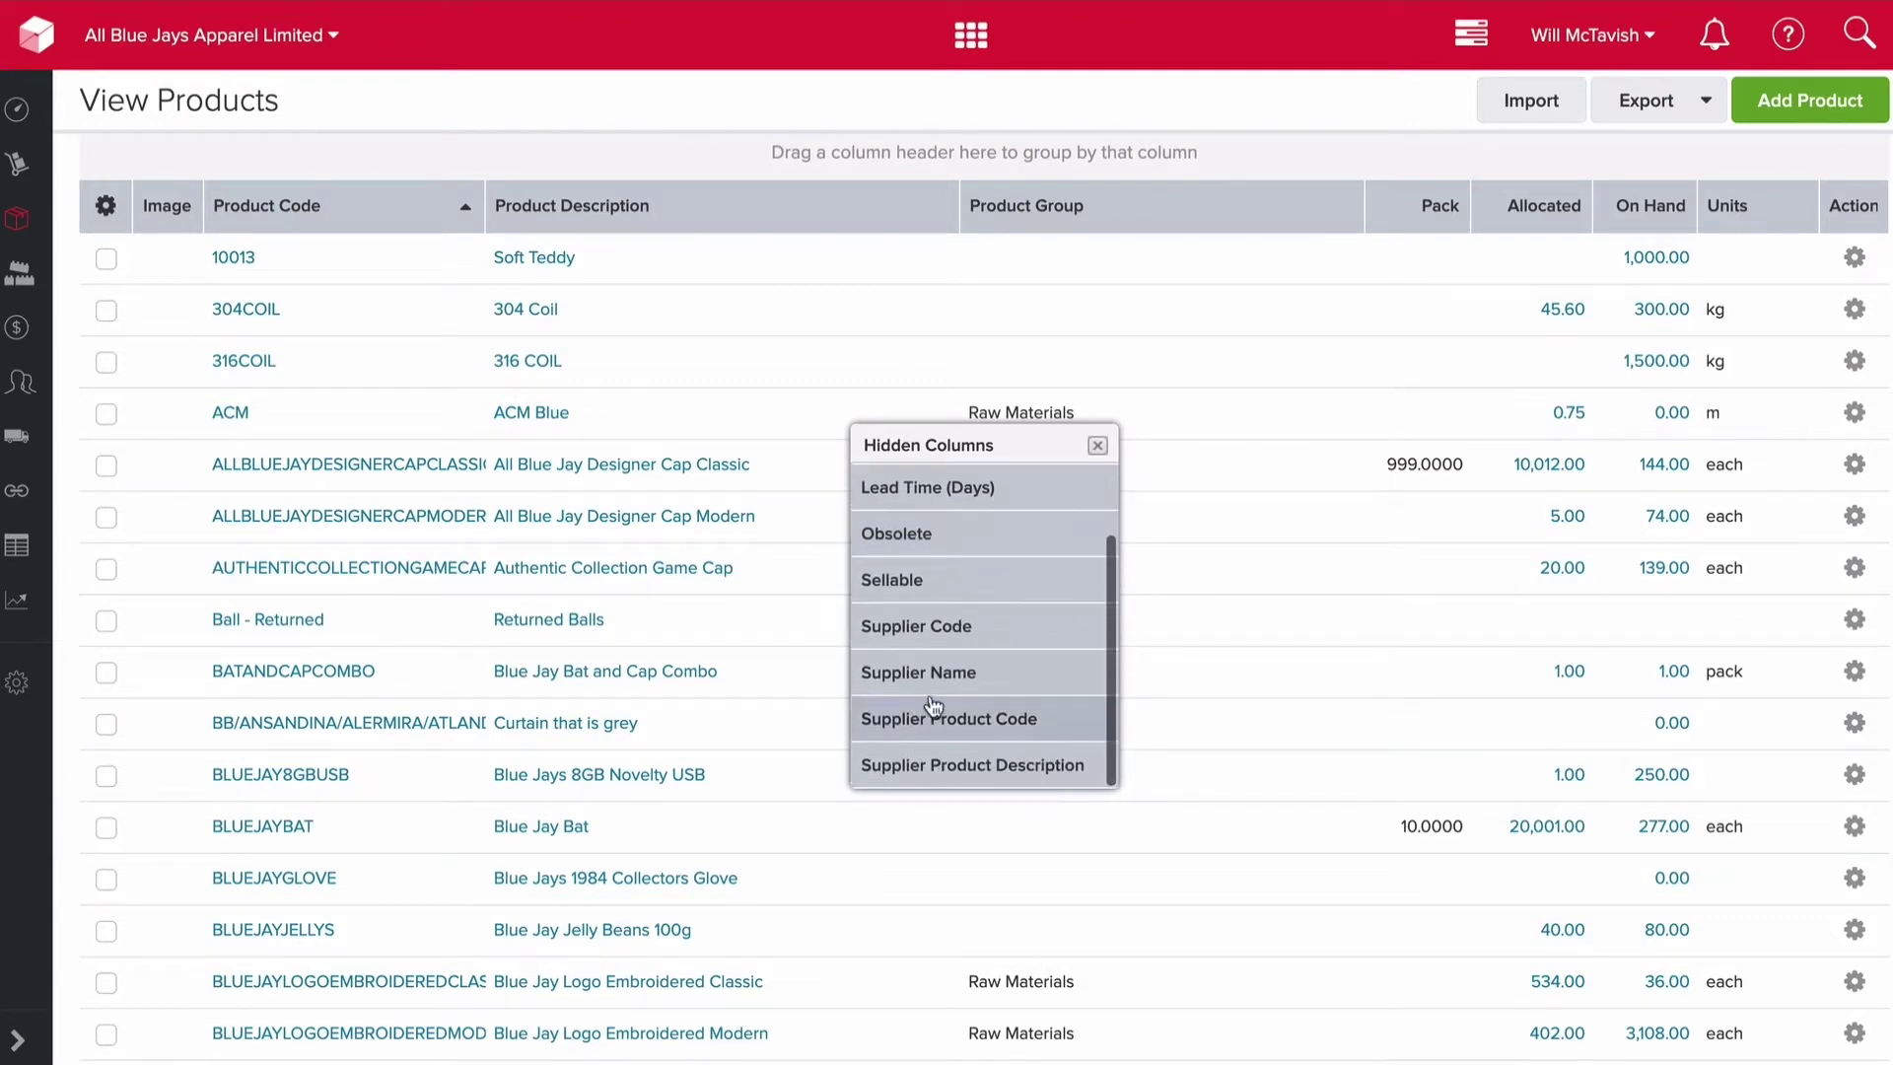
left_click_drag(939, 673, 978, 224)
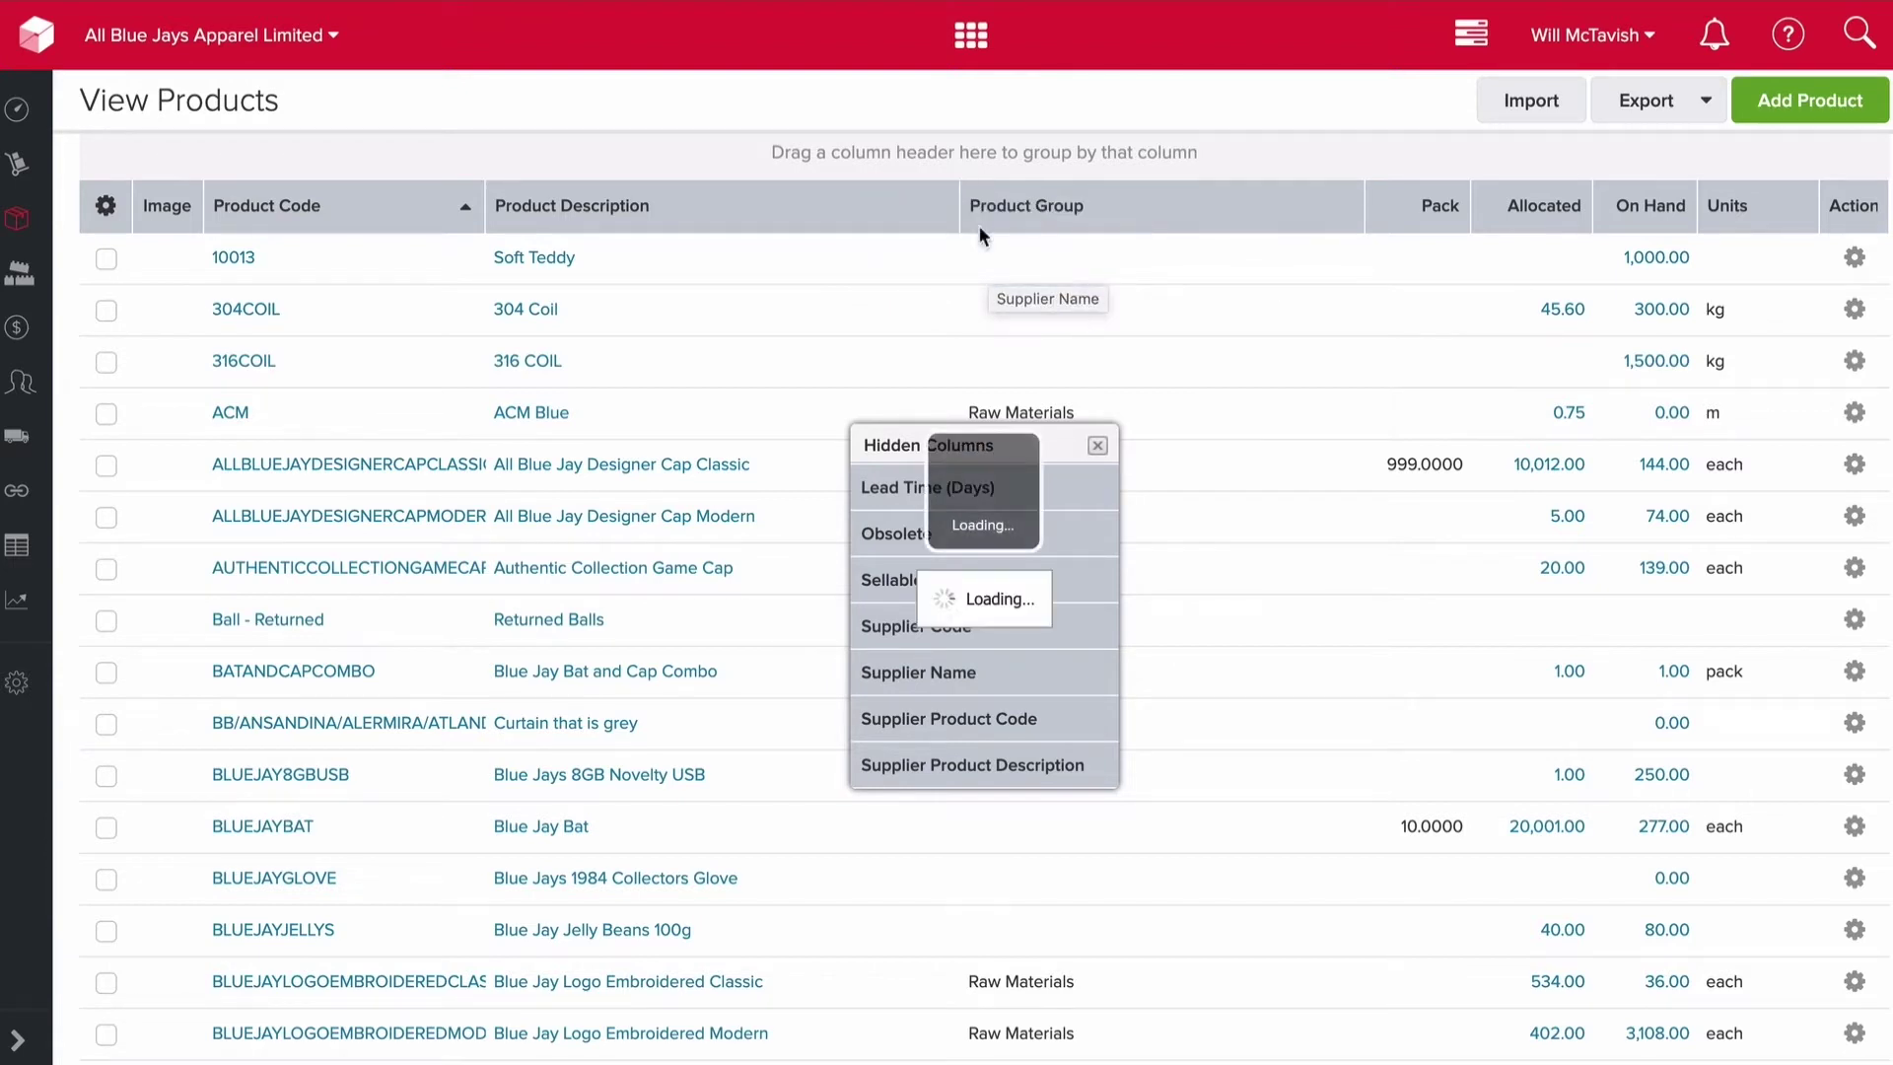
left_click(1097, 445)
- Widen the Supplier Name column to show full names and hide the grid toolbar again
left_click_drag(1011, 210, 1141, 210)
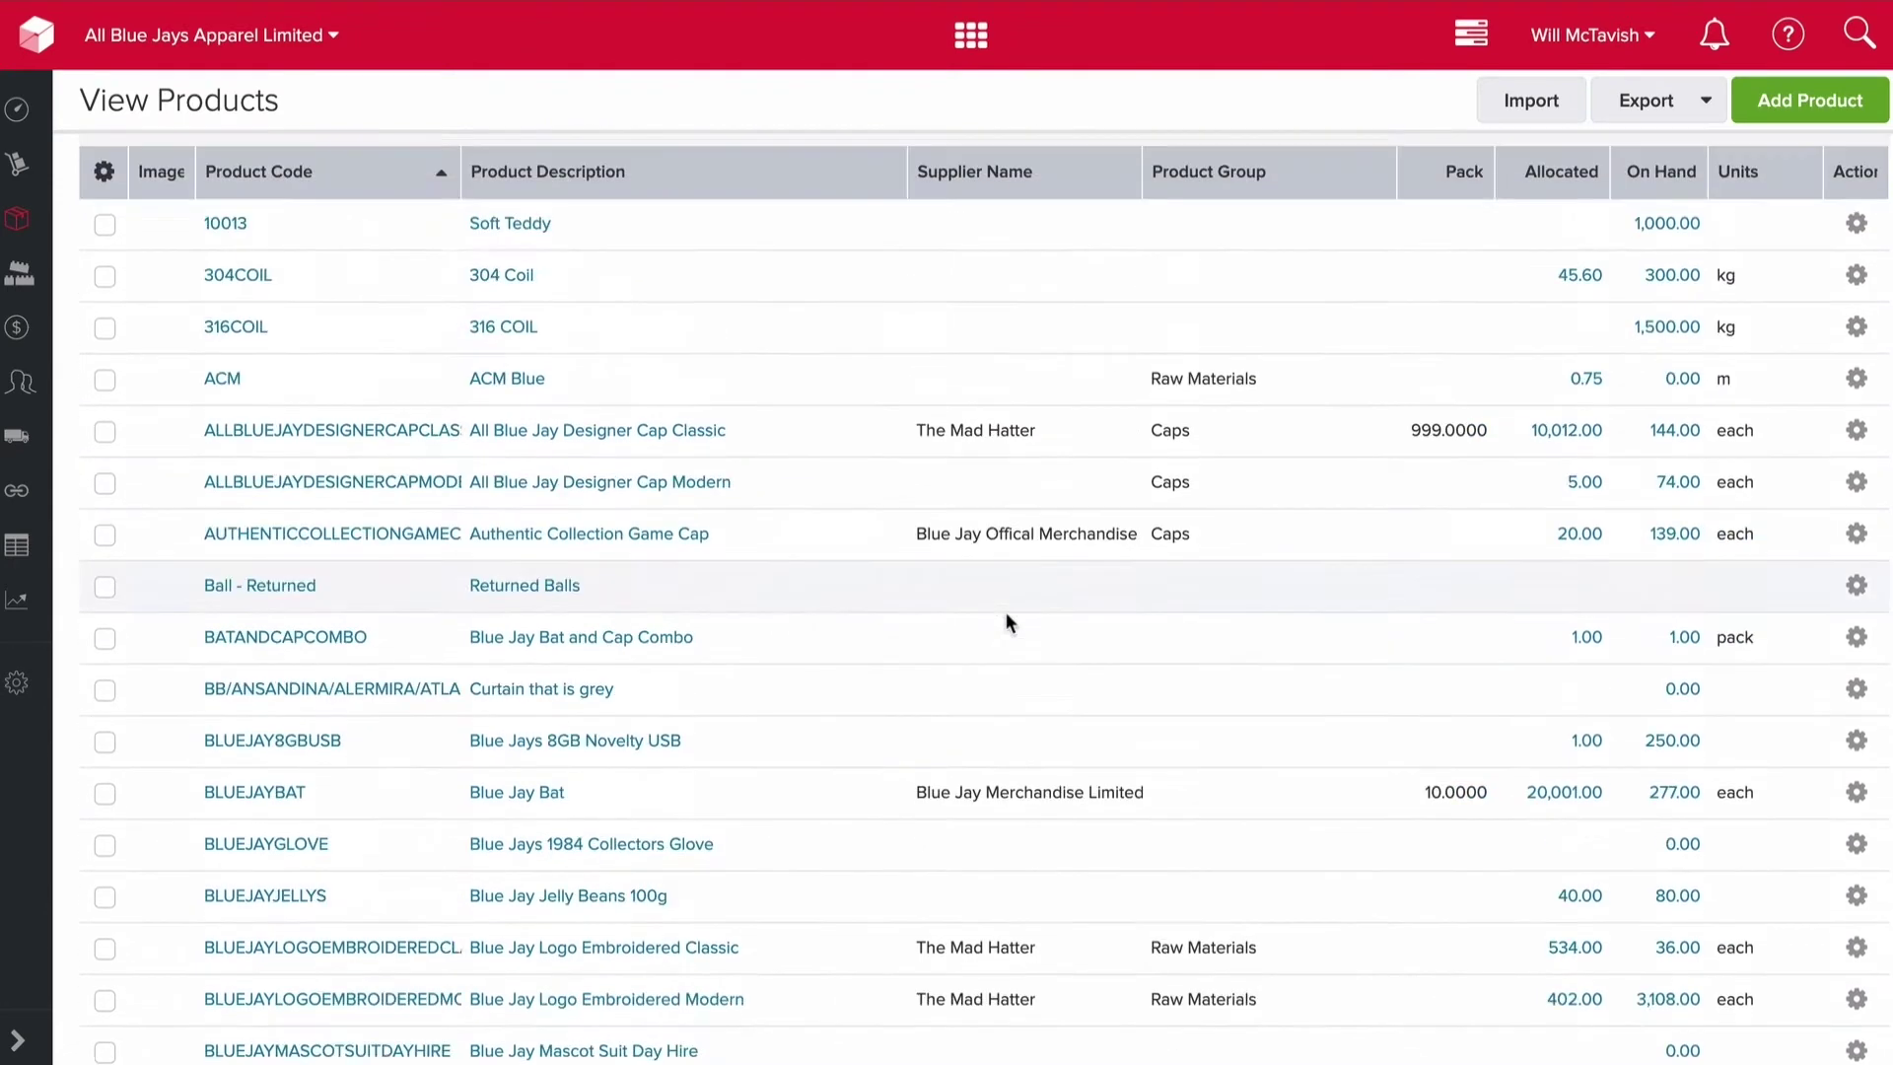
scroll(1006, 619, "up", 2)
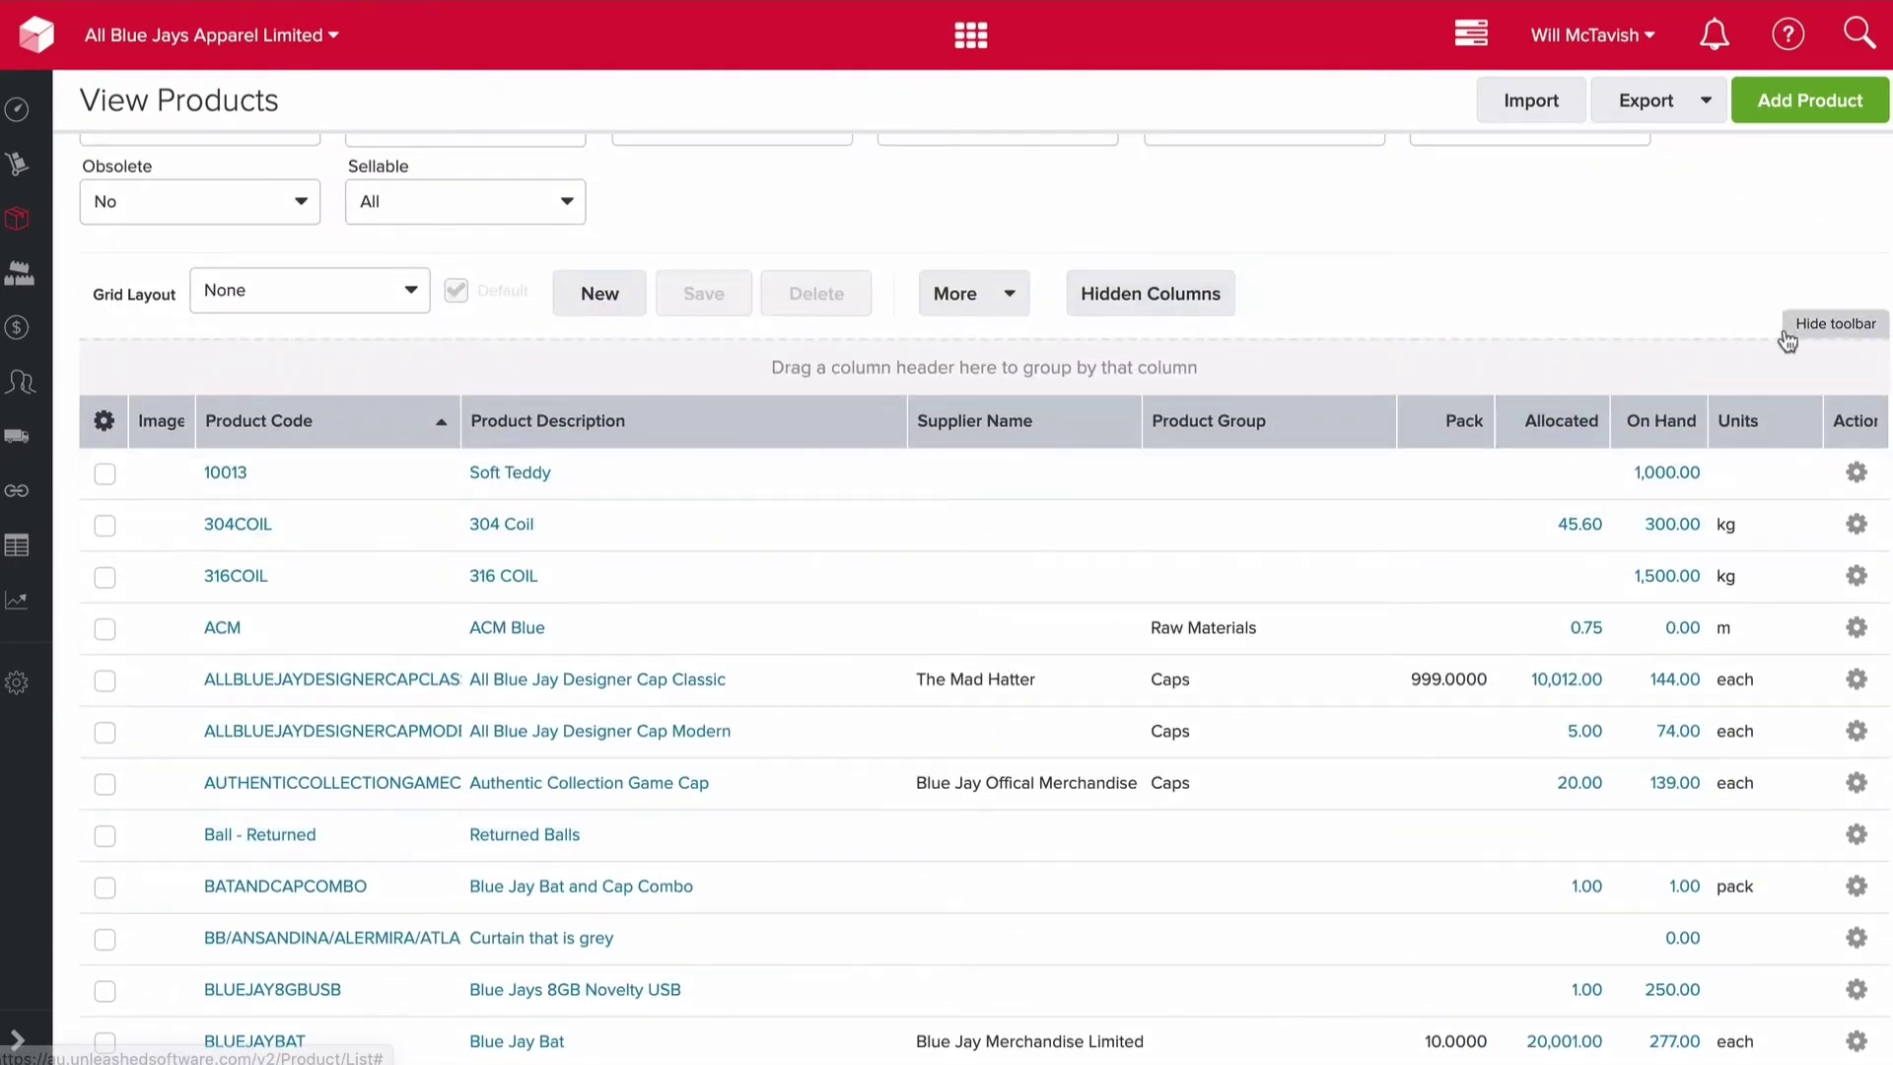
left_click(1819, 325)
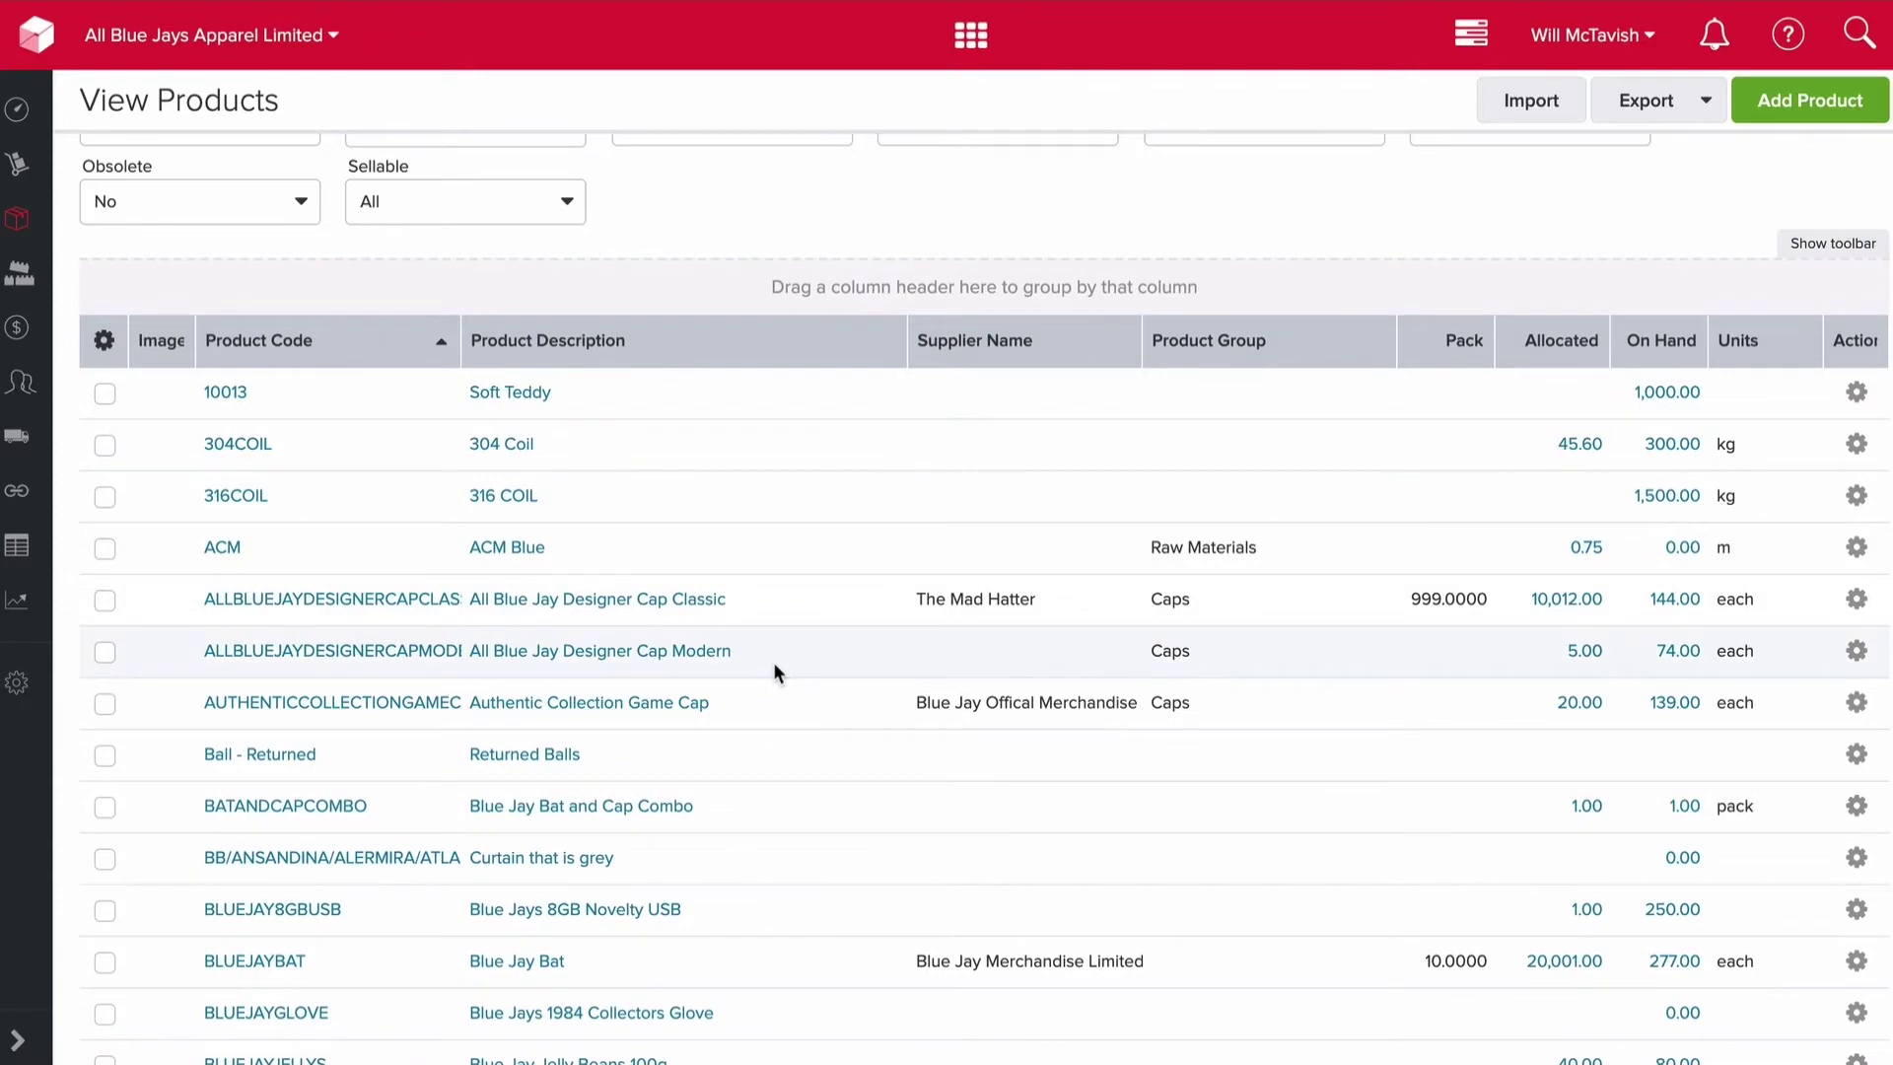
scroll(773, 670, "down", 10)
scroll(773, 670, "up", 12)
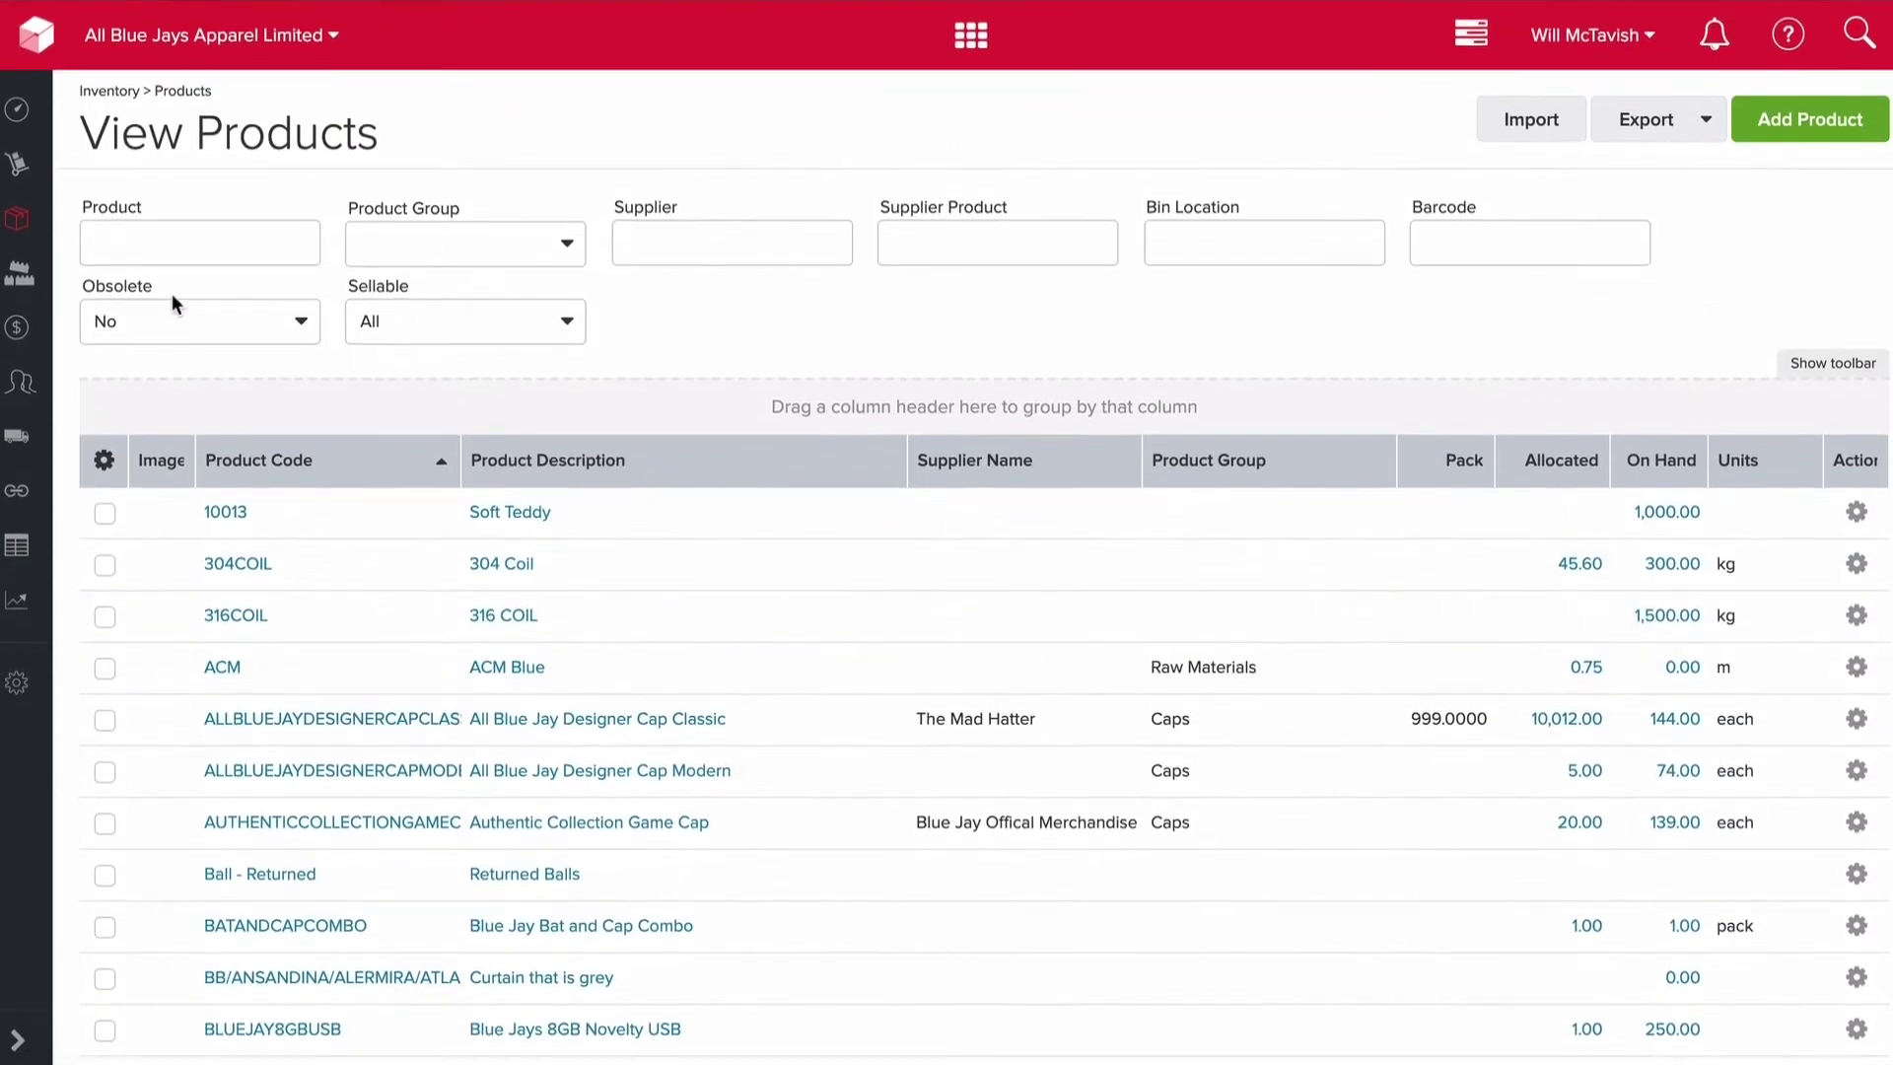
- Filter the product list by '40' and open the 40kg Bag Easymix Cement record
left_click(194, 242)
type("40")
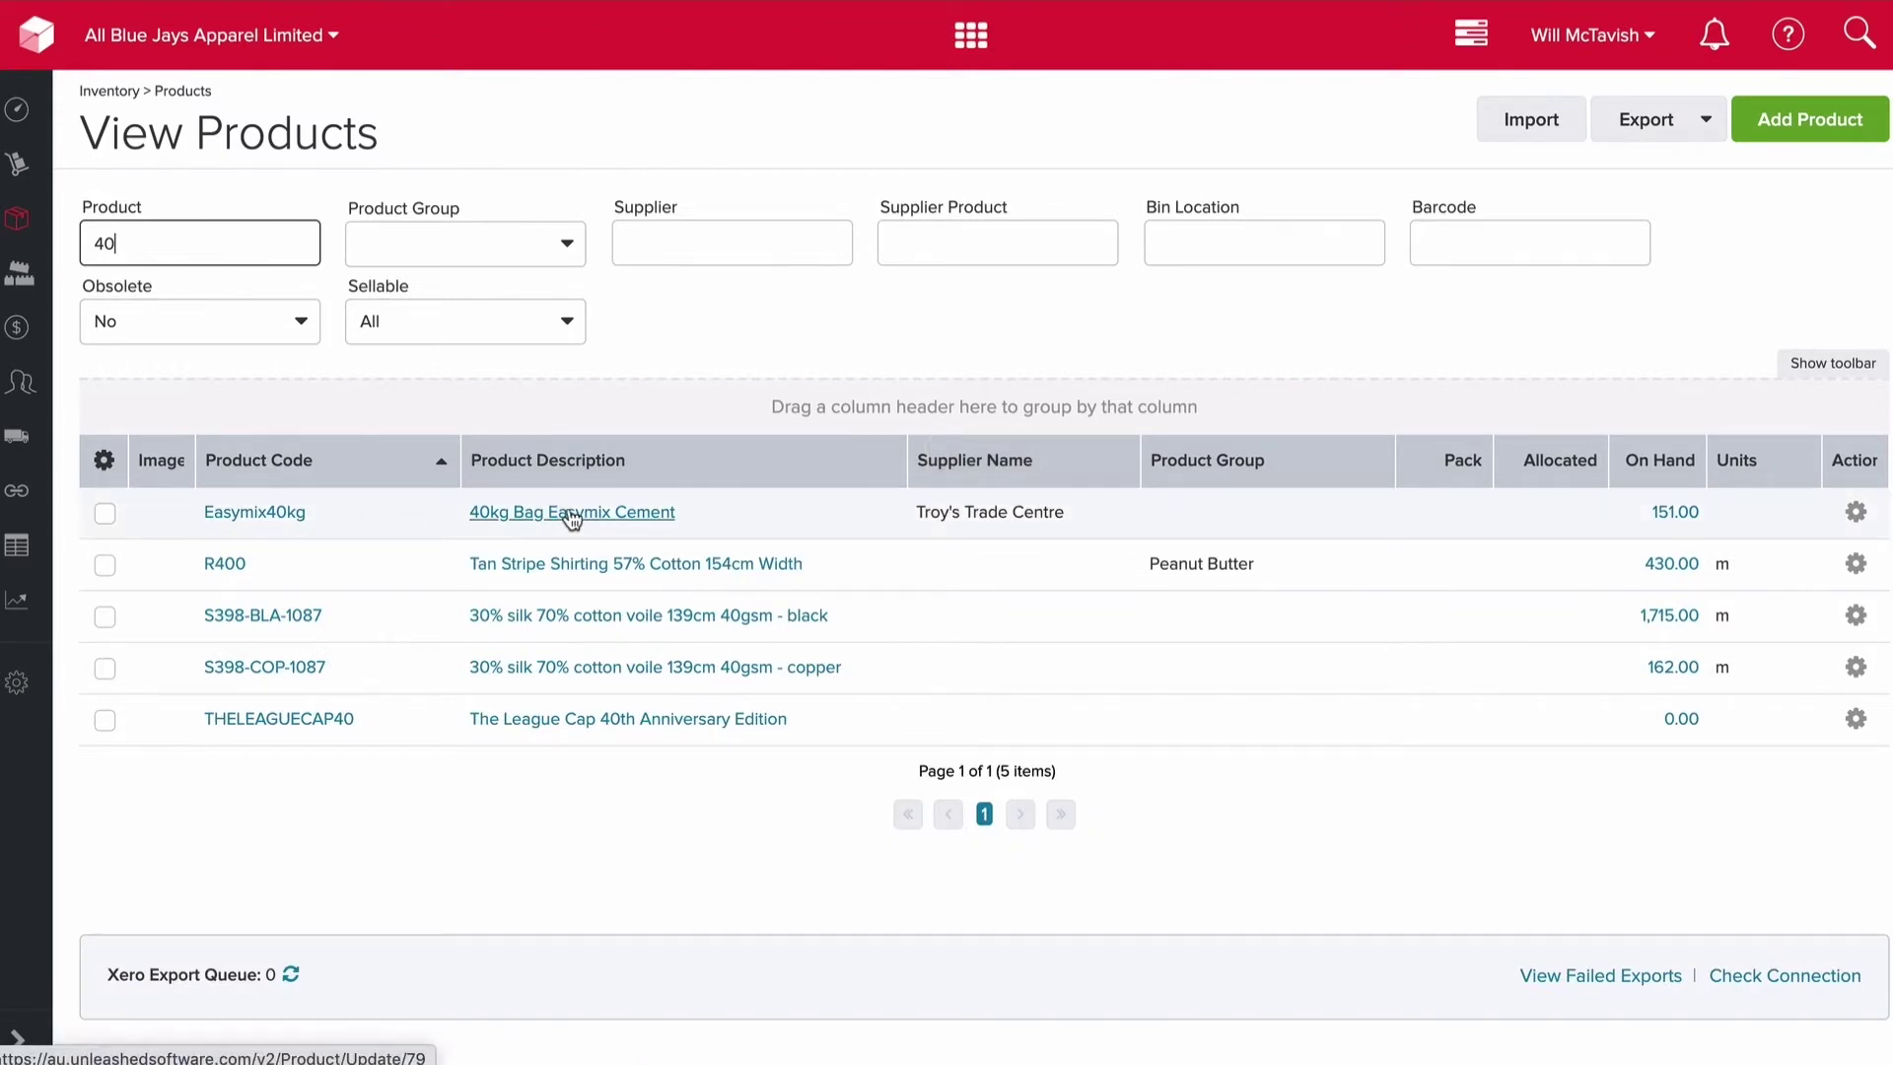
left_click(572, 513)
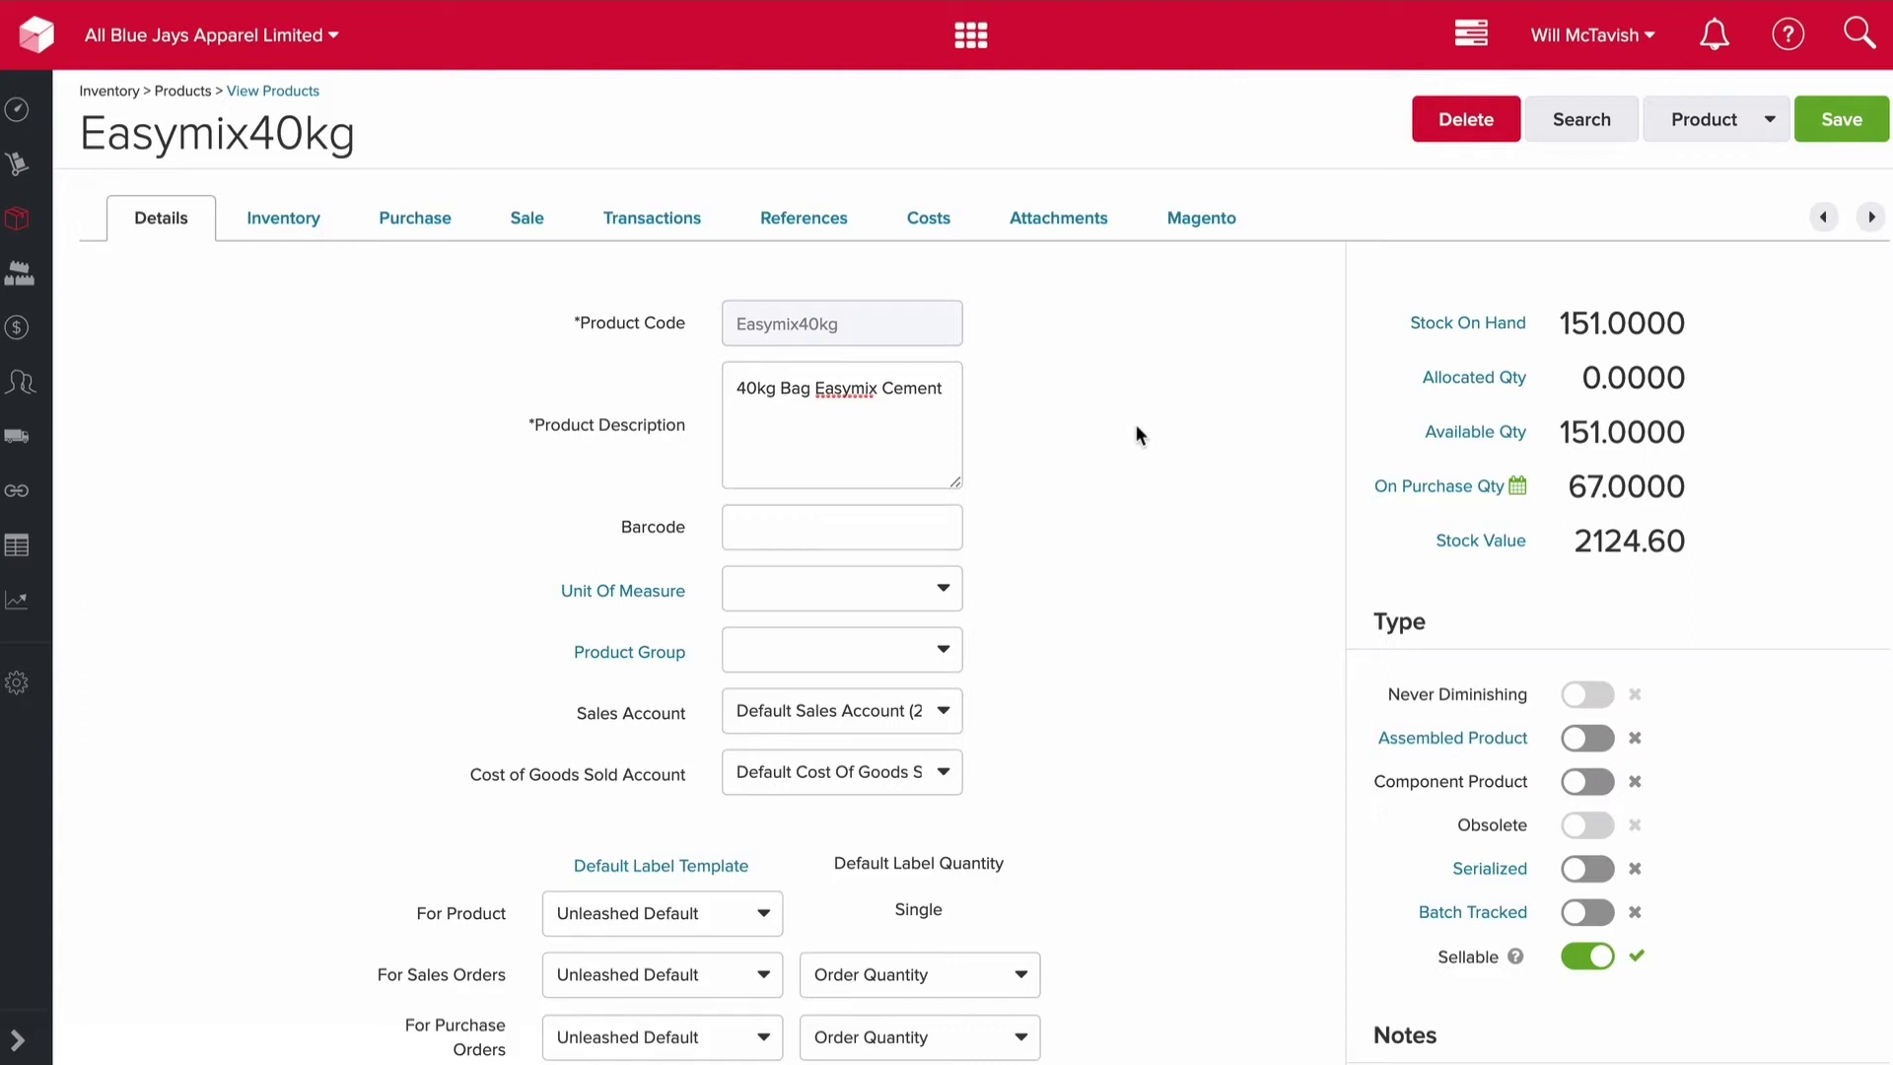
scroll(1136, 424, "down", 1)
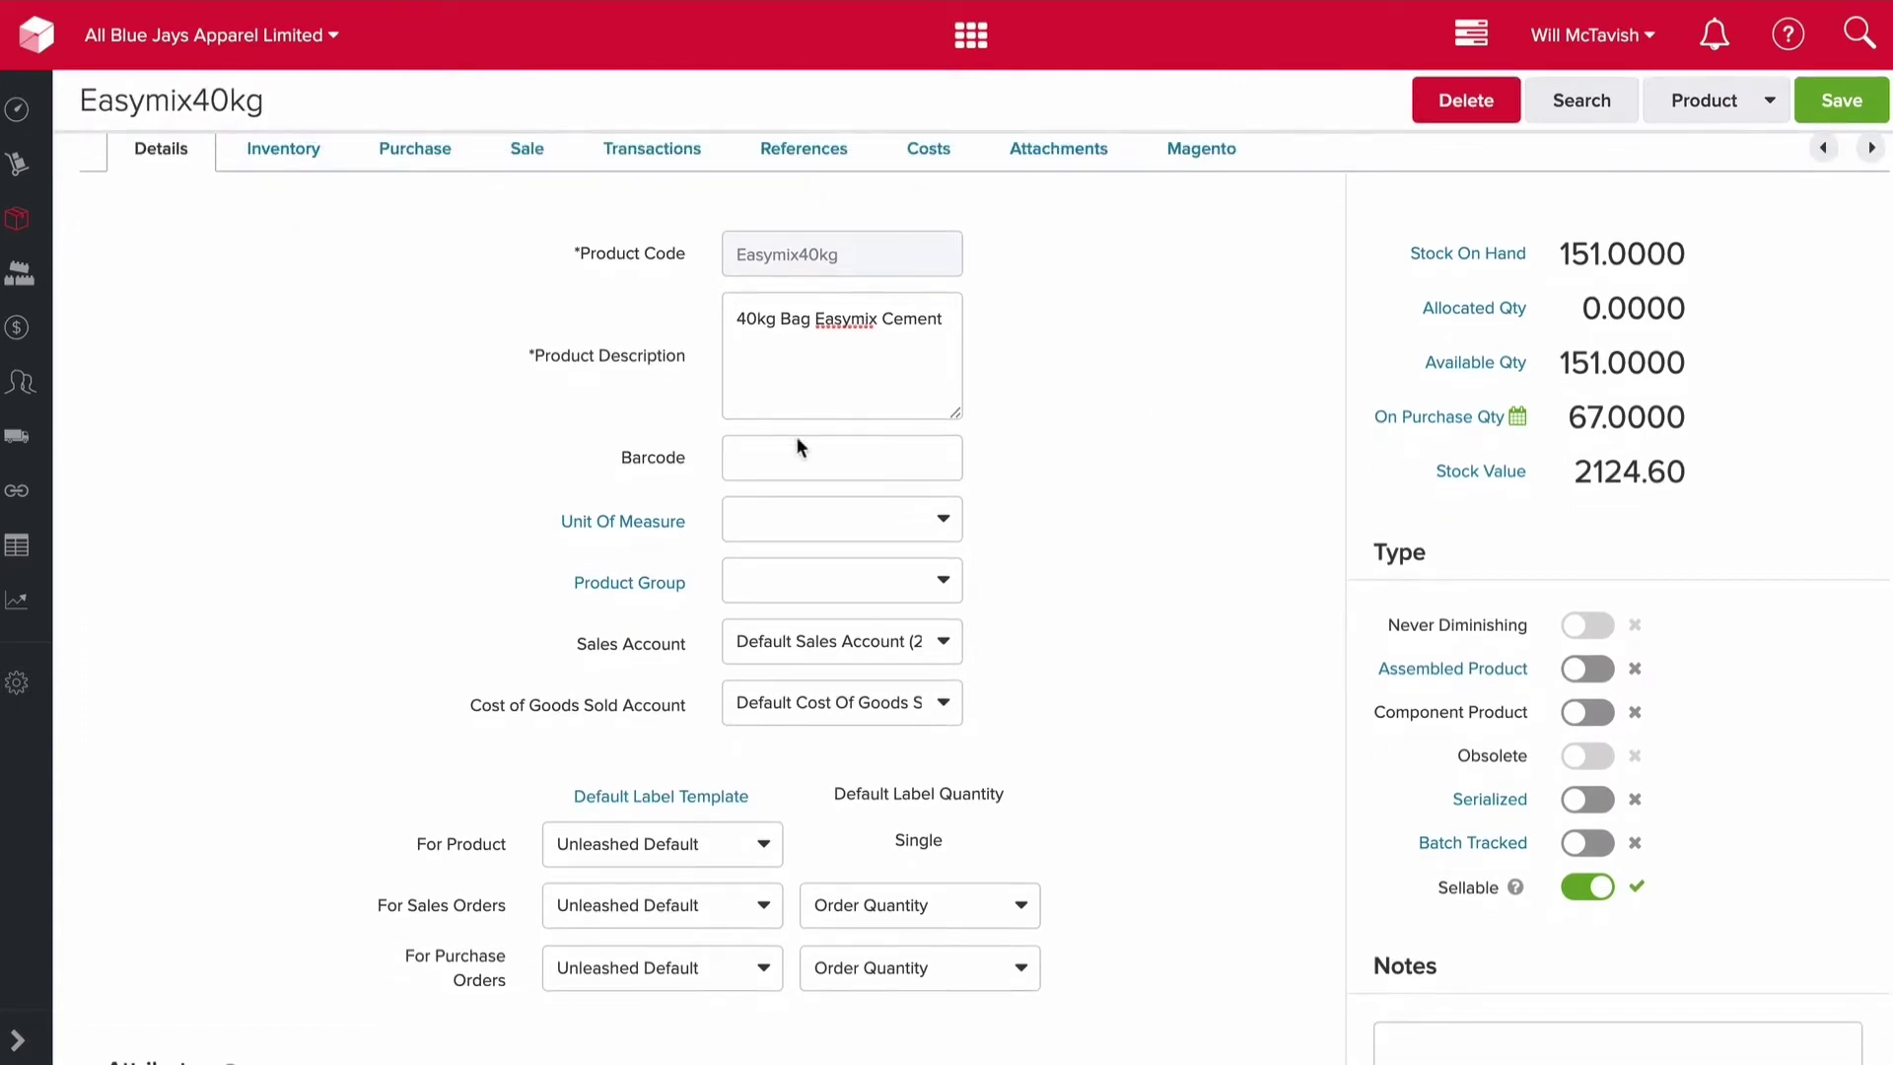
- Set the Easymix40kg unit of measure to each on the Details tab
left_click(790, 446)
left_click(1167, 428)
scroll(1168, 428, "down", 1)
scroll(1092, 394, "up", 1)
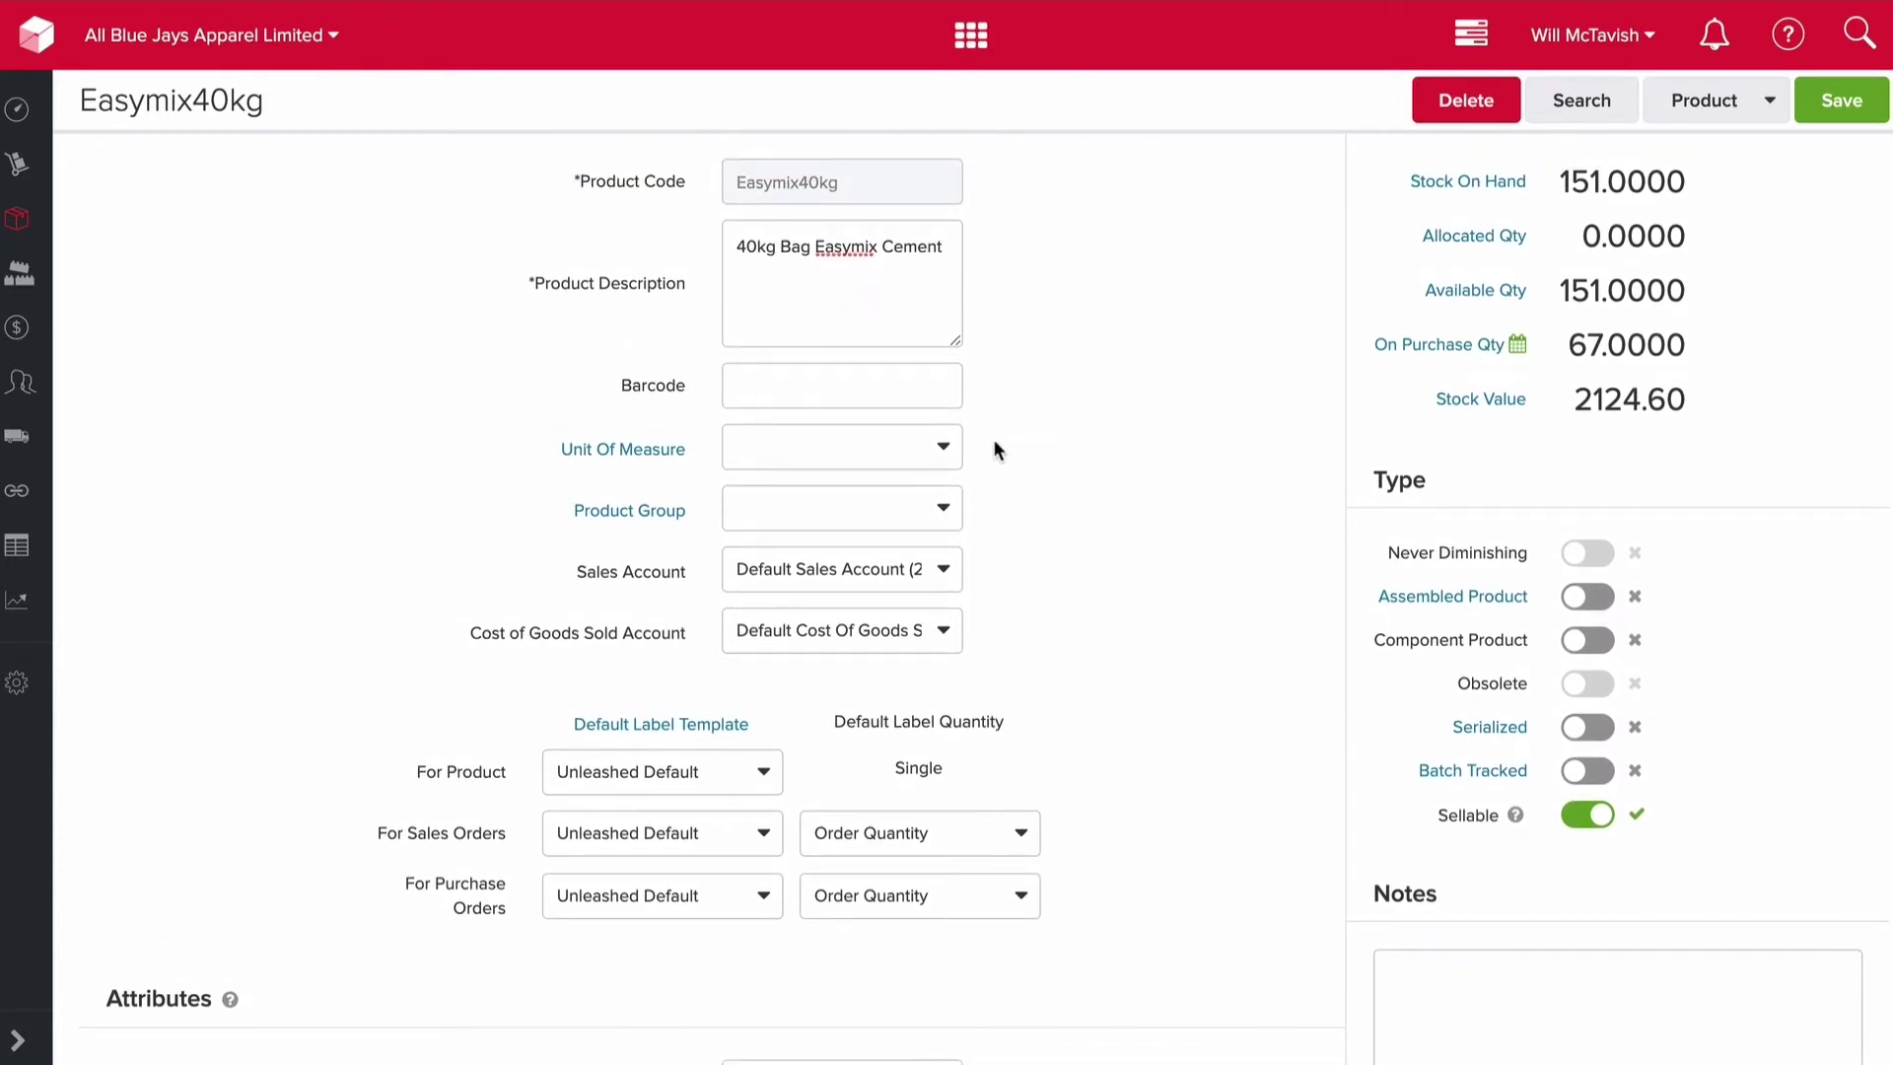
left_click(938, 448)
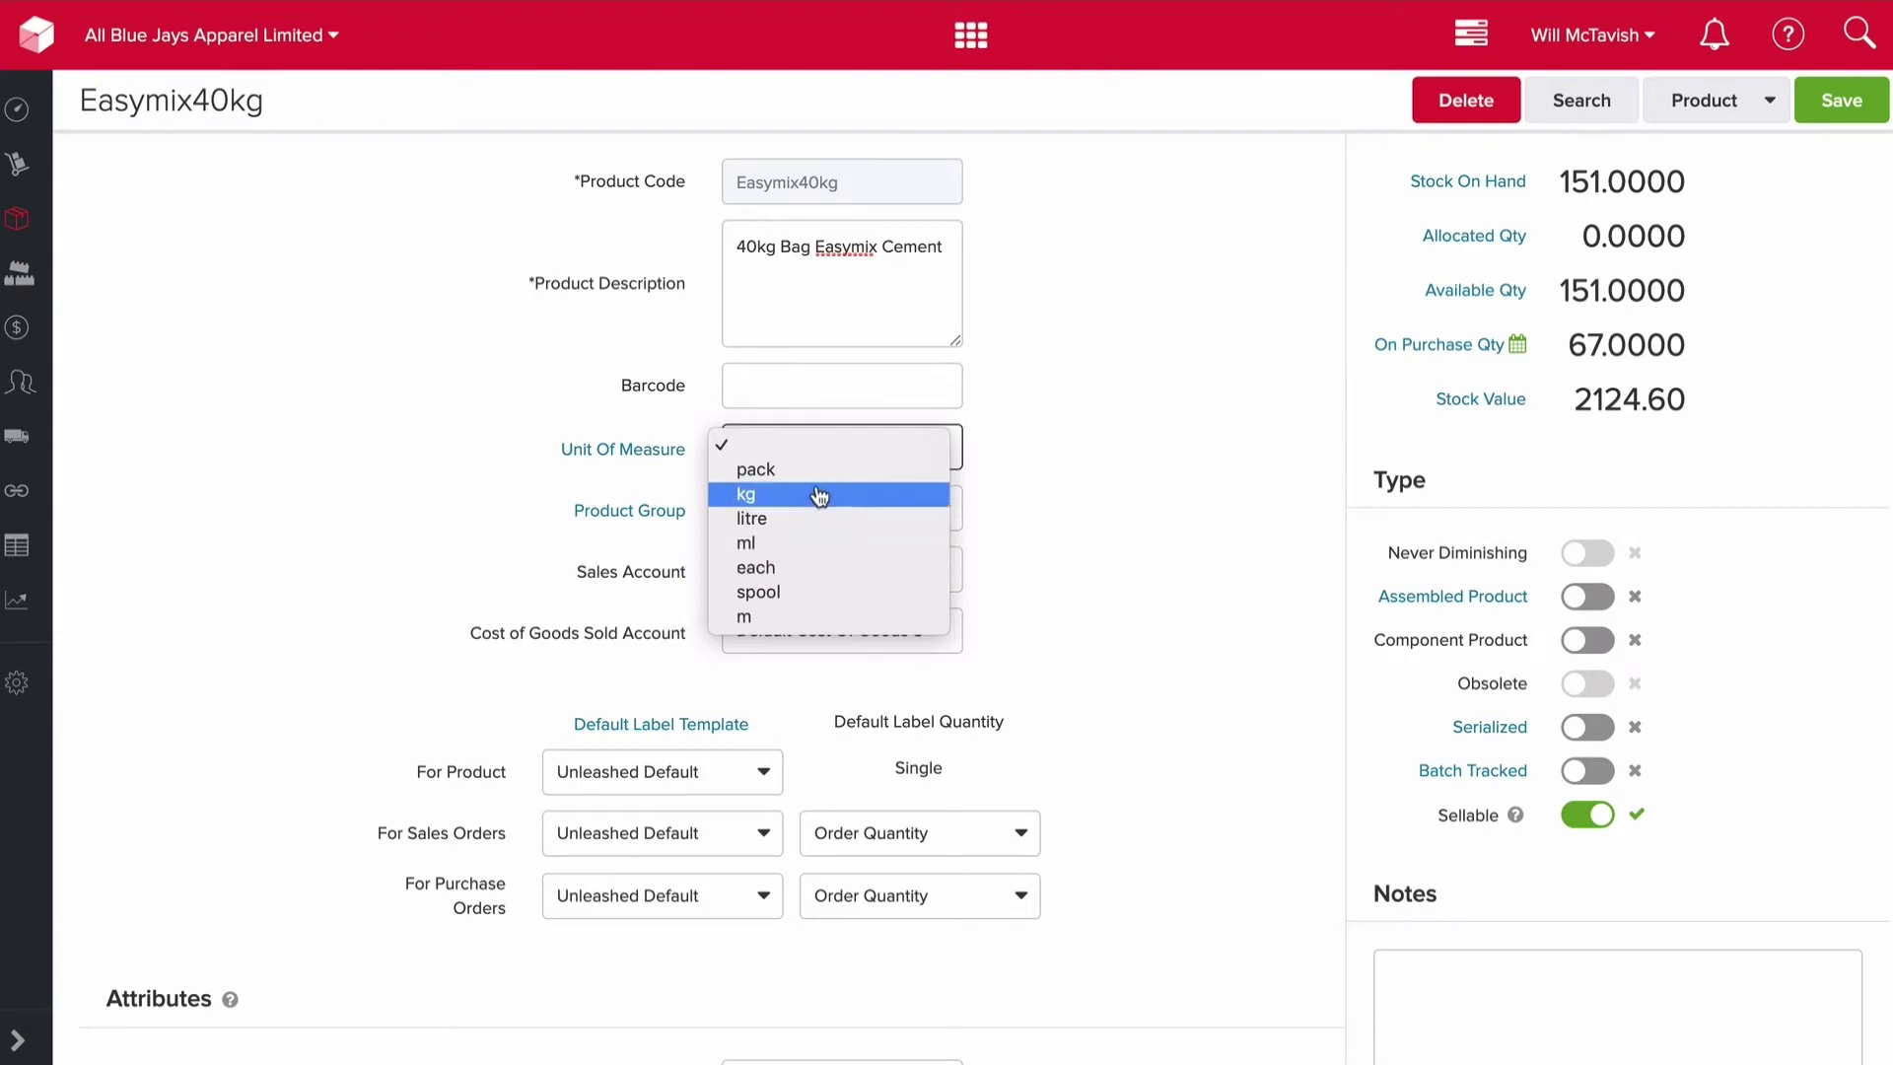
left_click(795, 569)
- Open the Product Group list and close it without choosing, leaving the group blank
scroll(1089, 457, "down", 1)
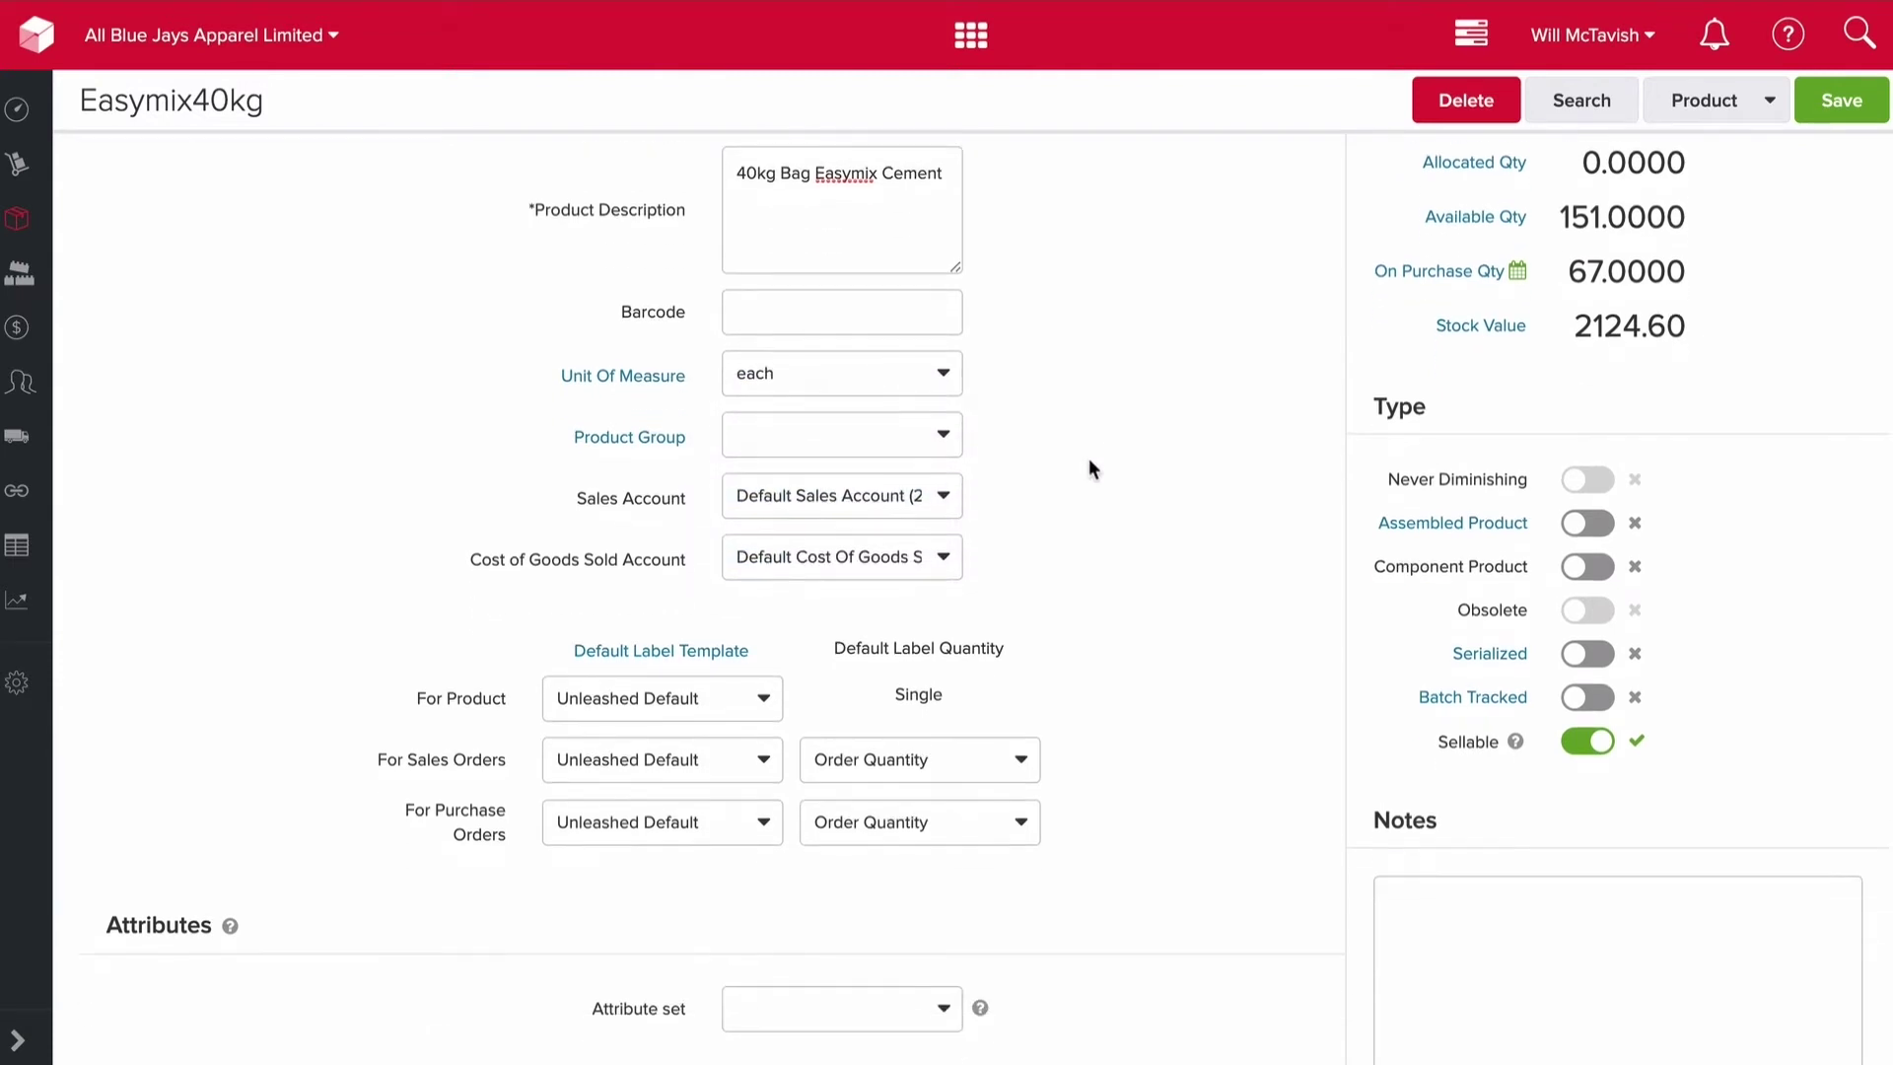
scroll(1079, 400, "up", 2)
left_click(944, 548)
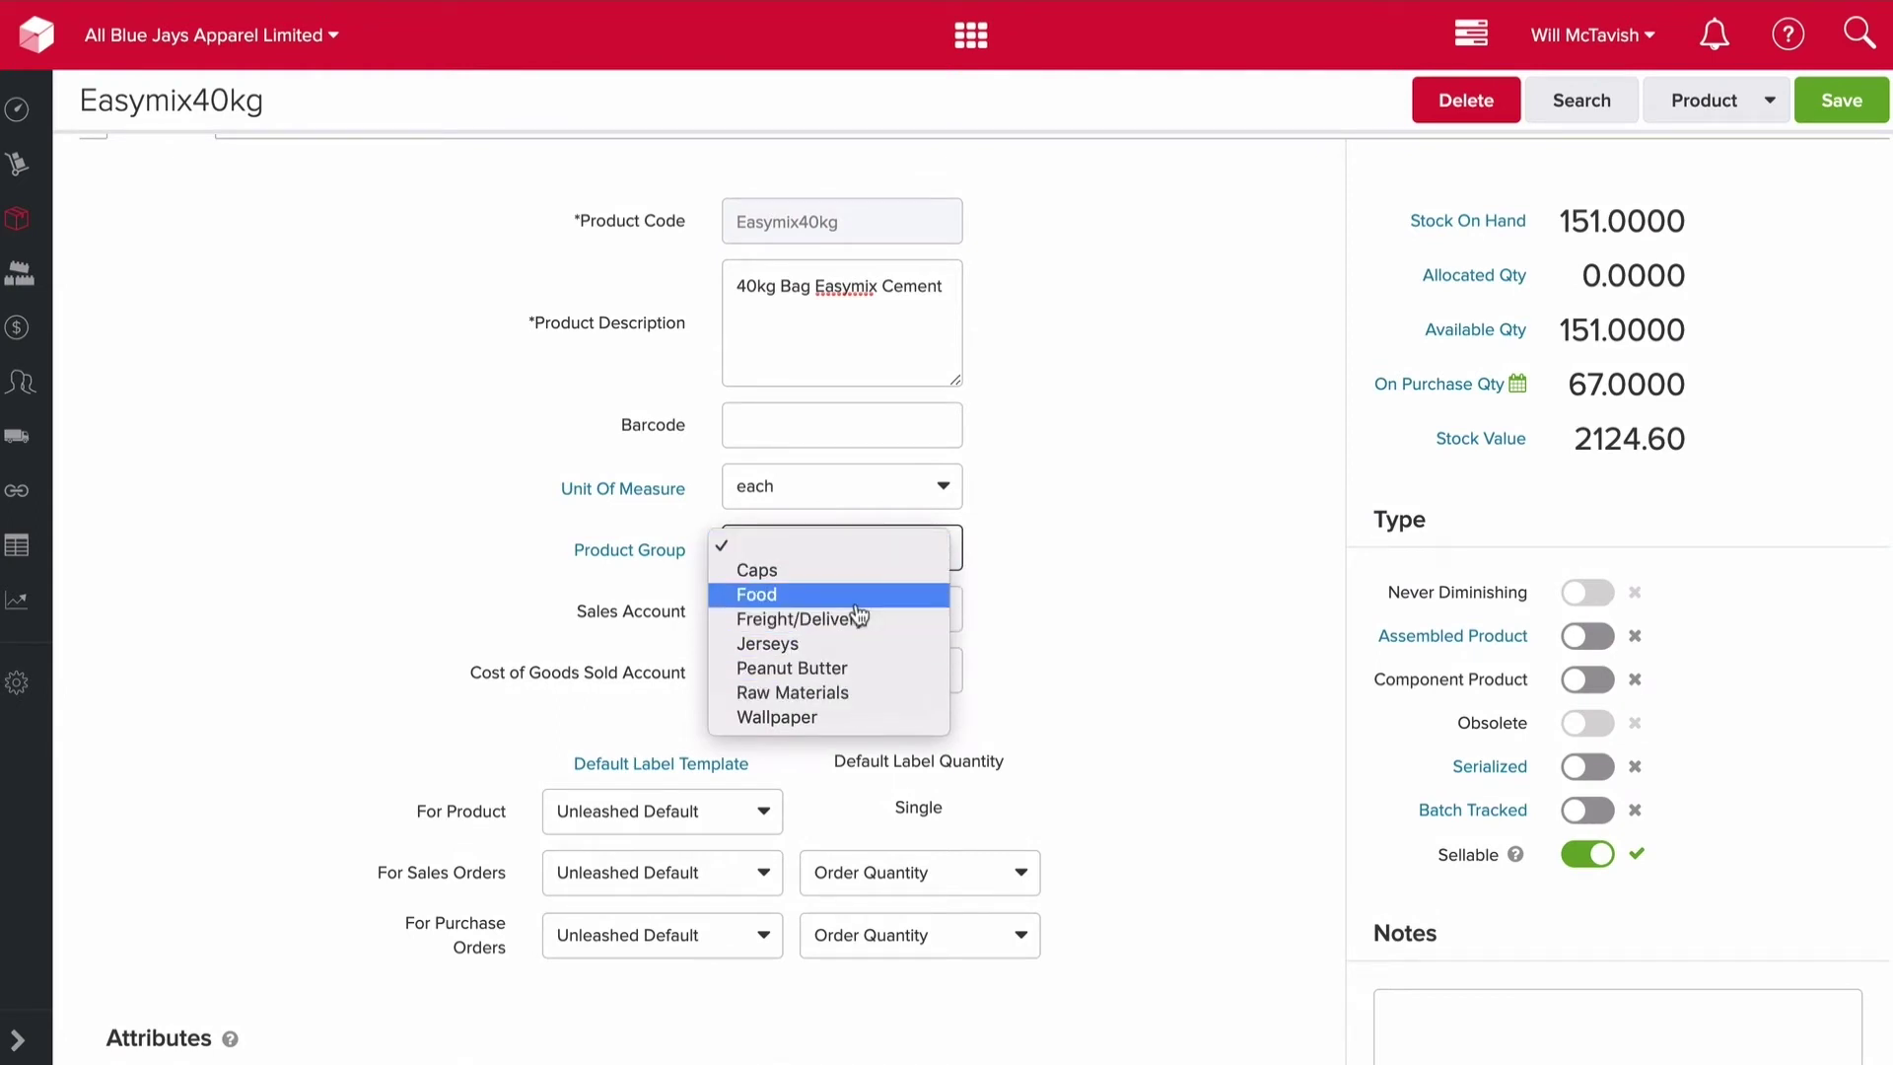
left_click(1102, 523)
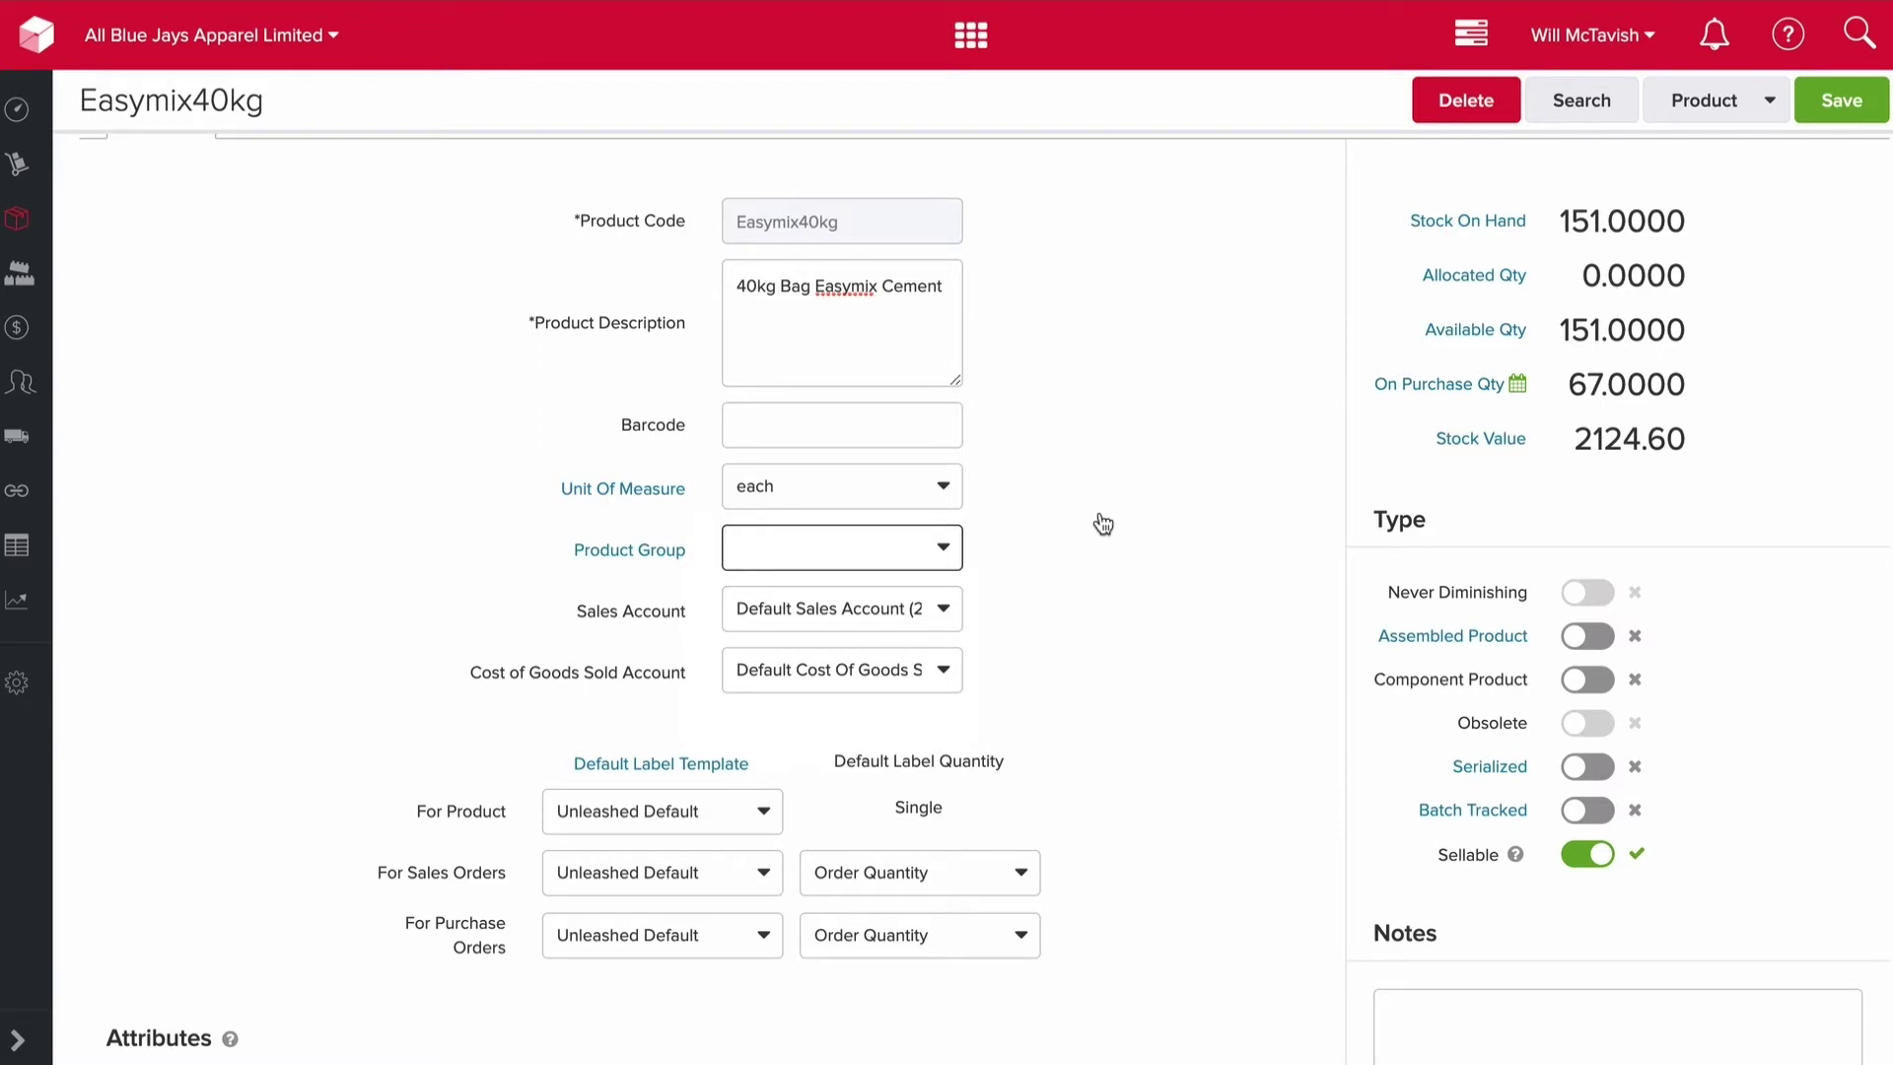
left_click(1185, 556)
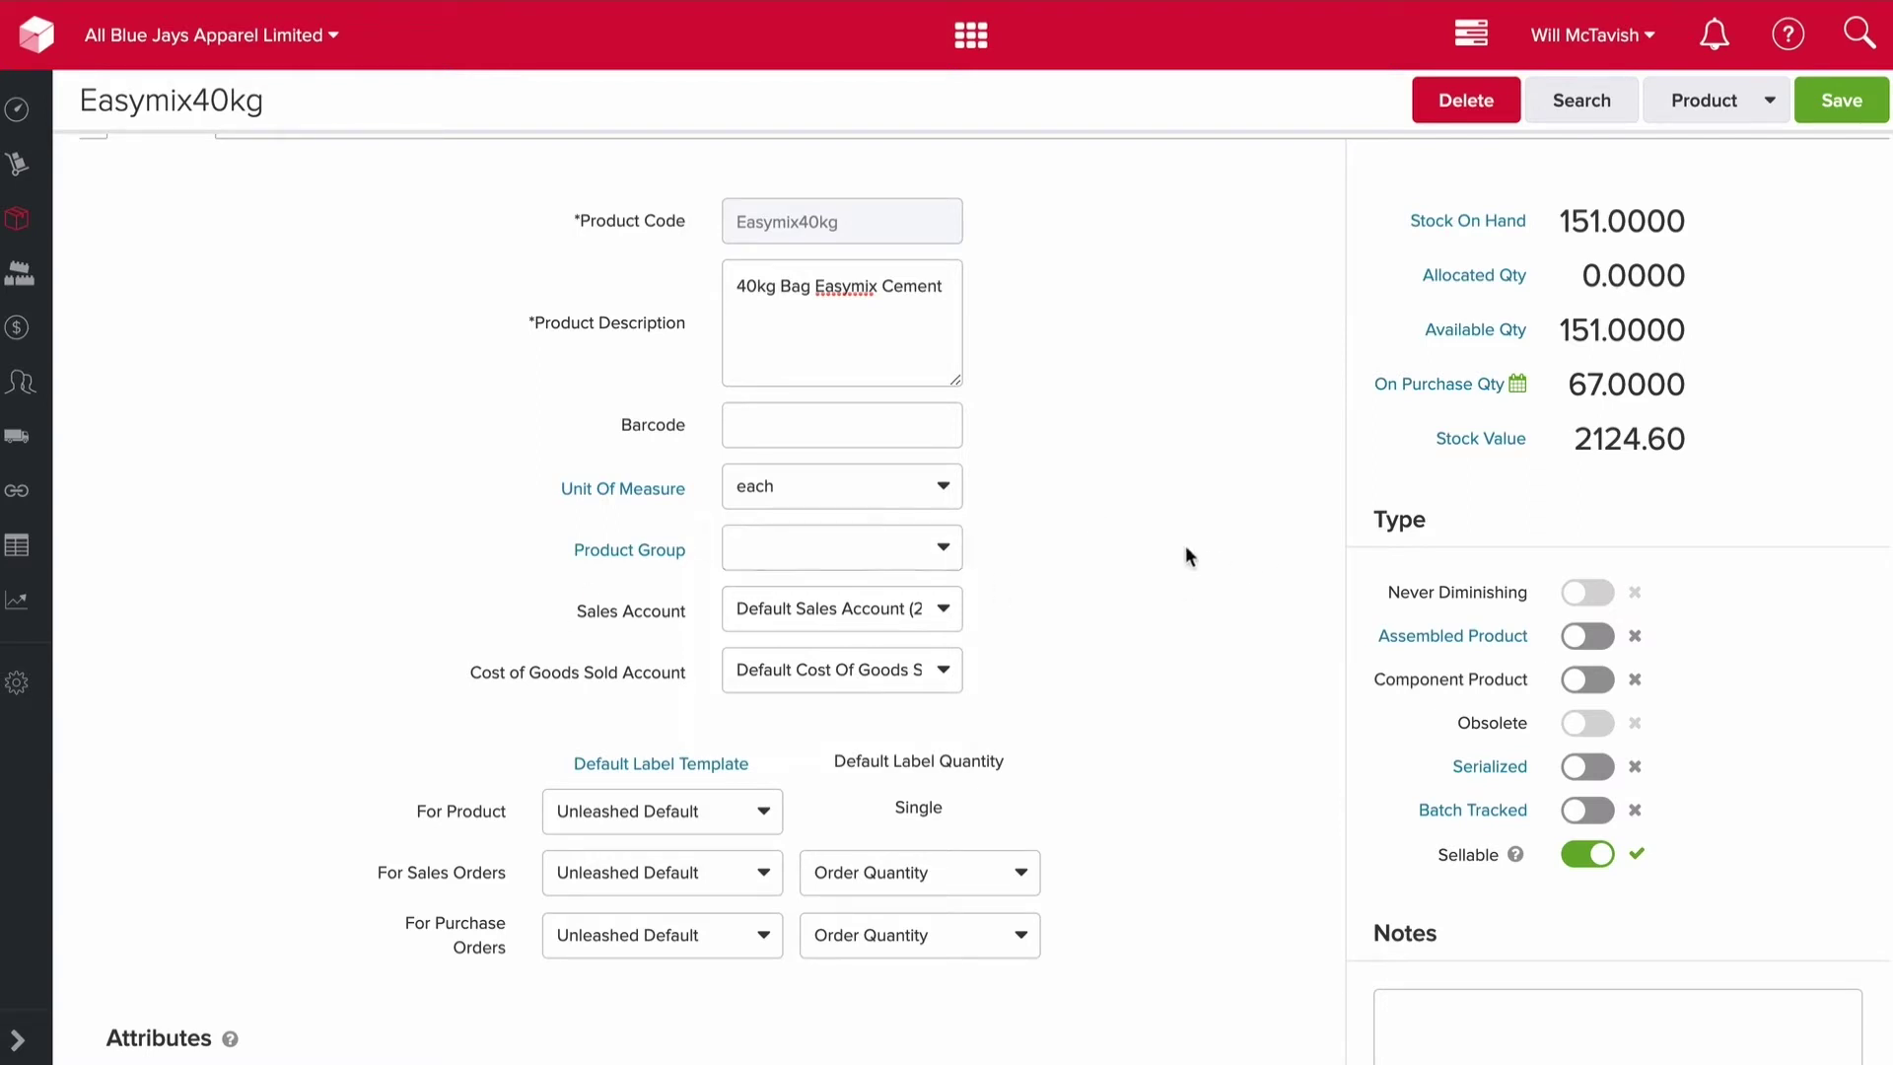
scroll(1185, 556, "down", 1)
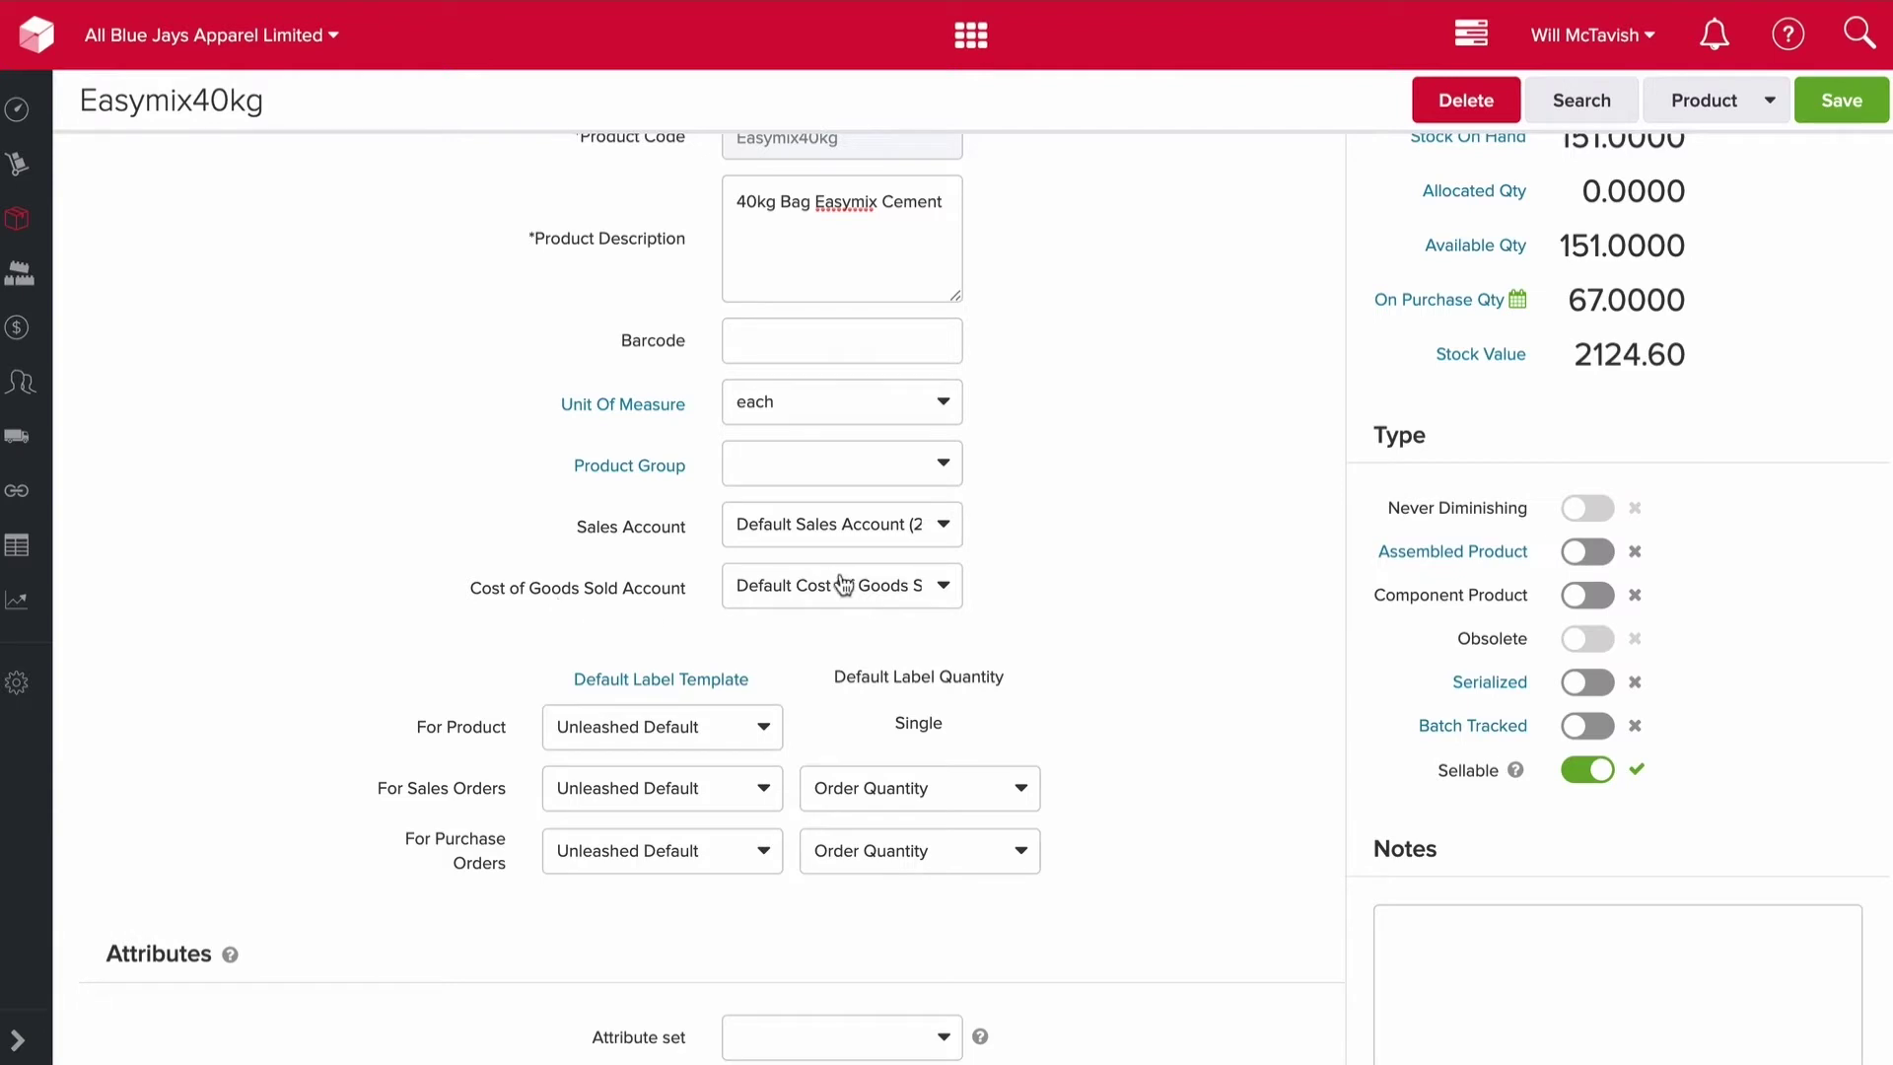
scroll(1178, 535, "down", 1)
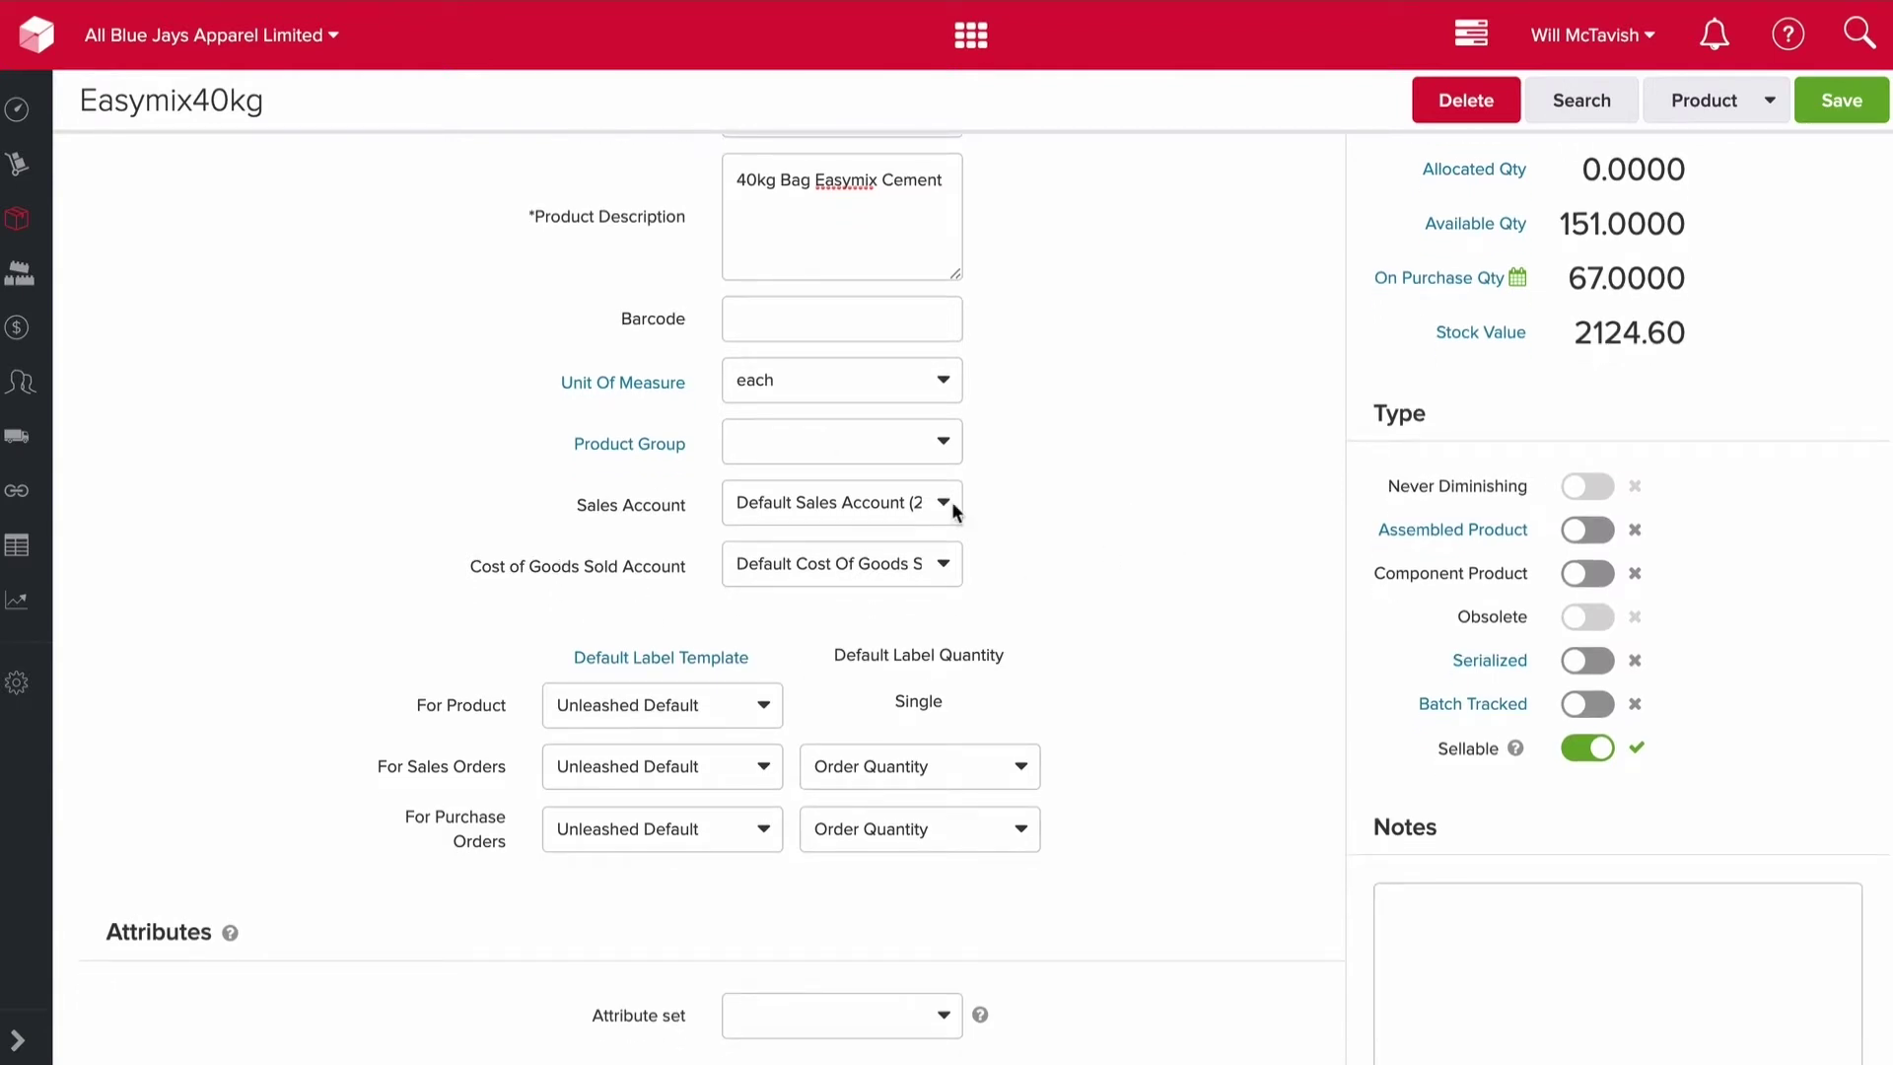
left_click(942, 584)
left_click(1170, 464)
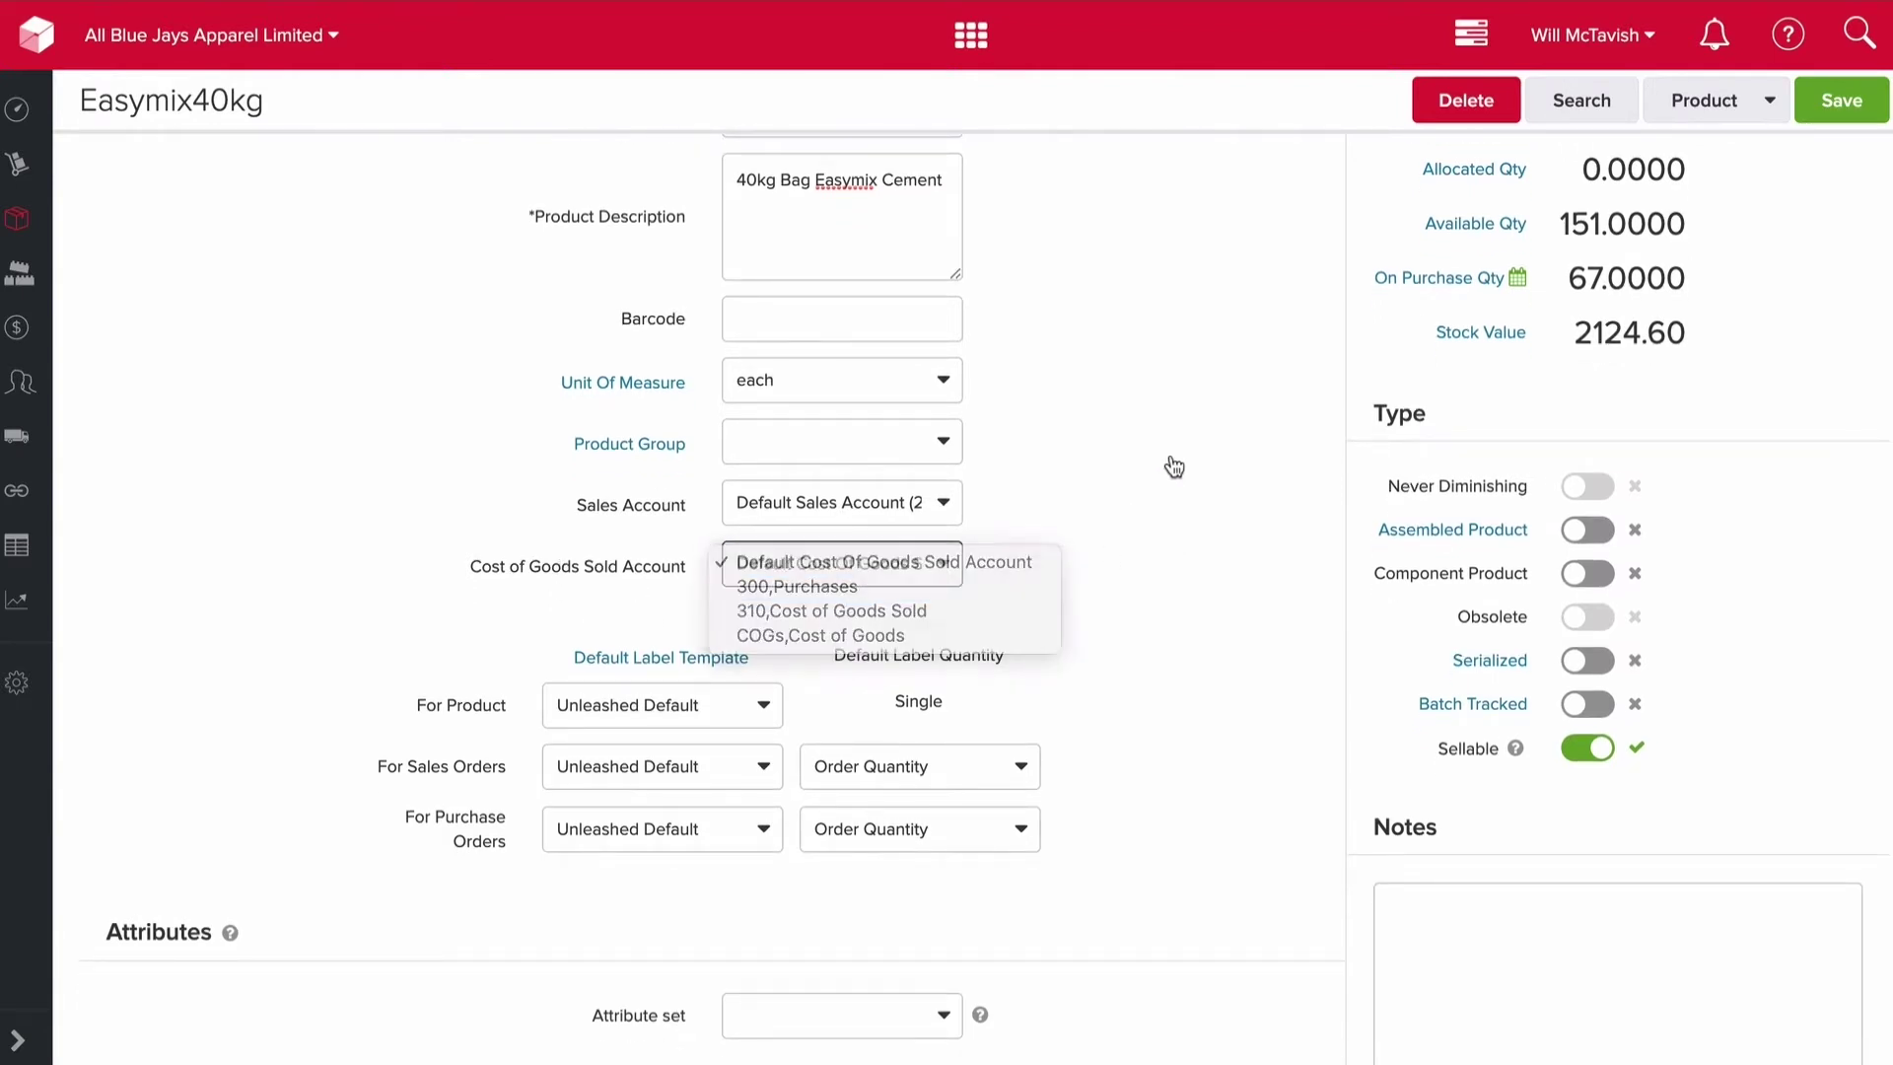
scroll(1170, 465, "down", 2)
scroll(1163, 500, "down", 1)
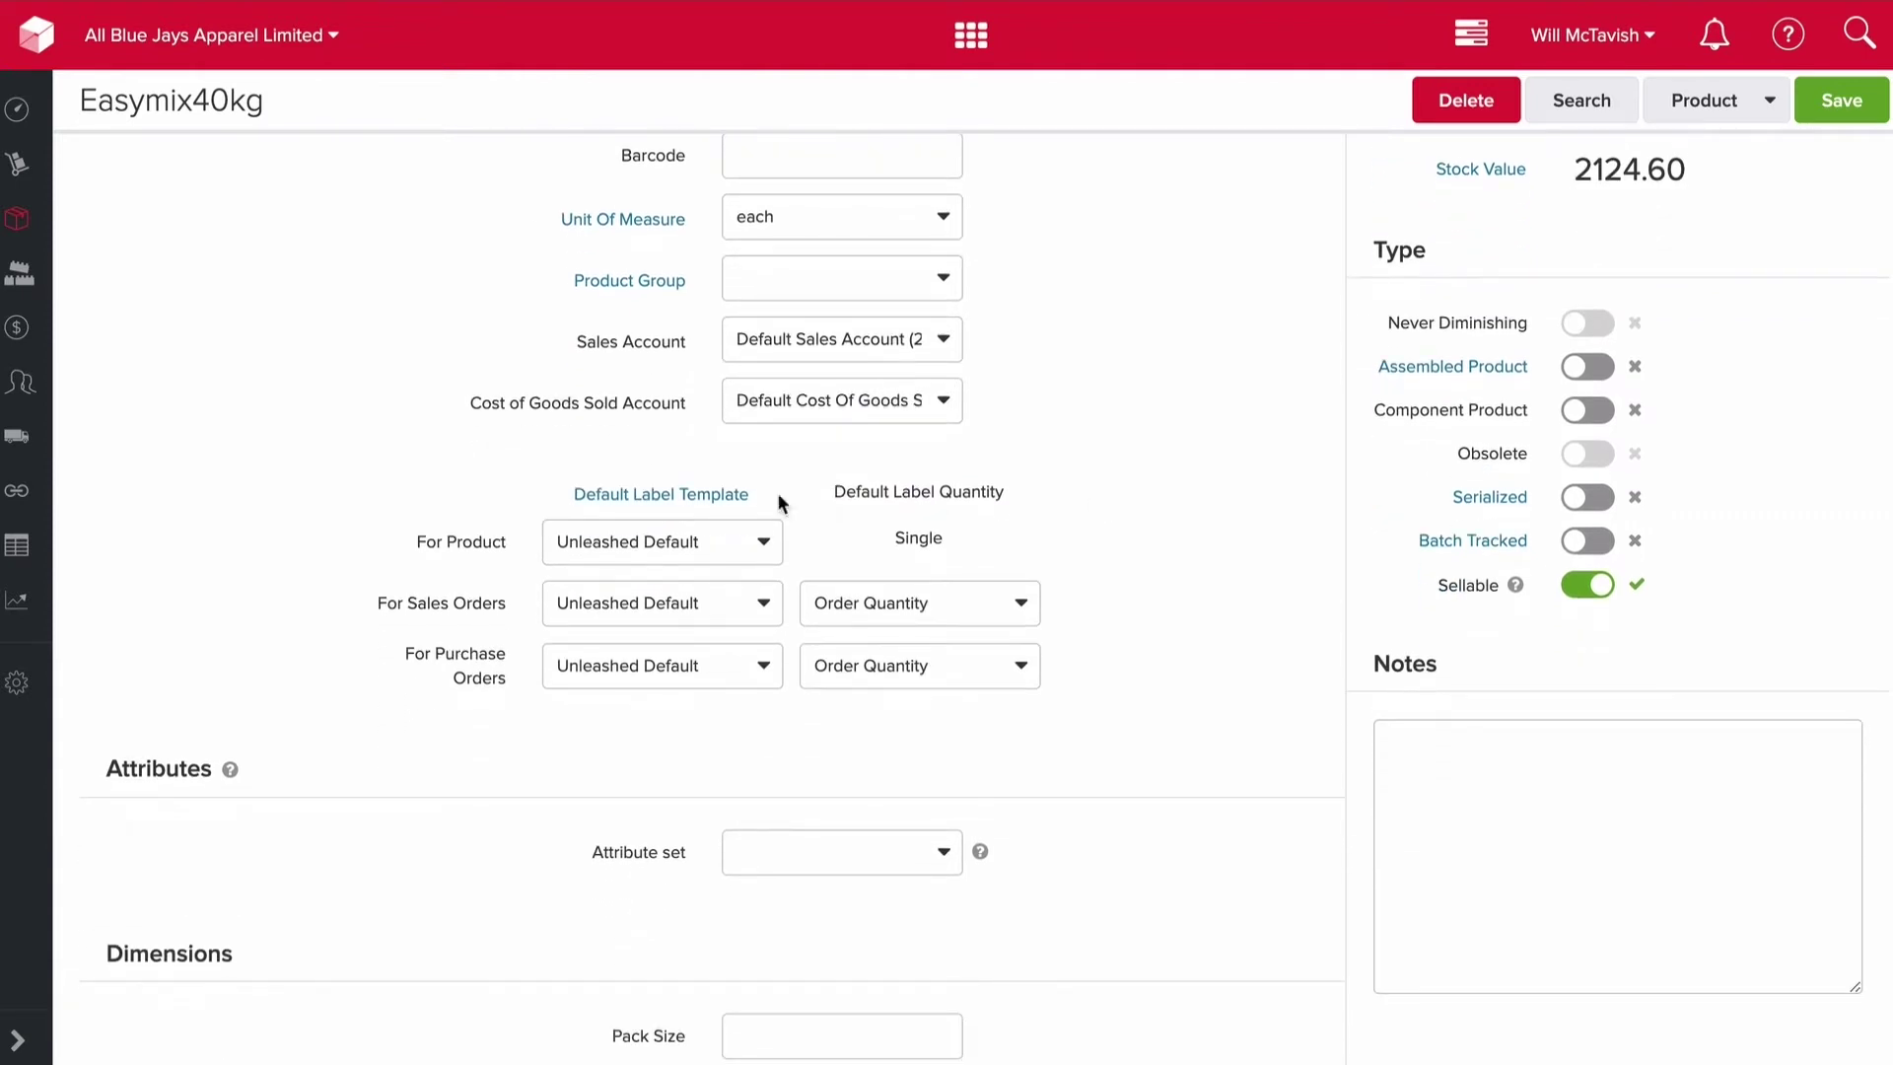
scroll(443, 483, "down", 1)
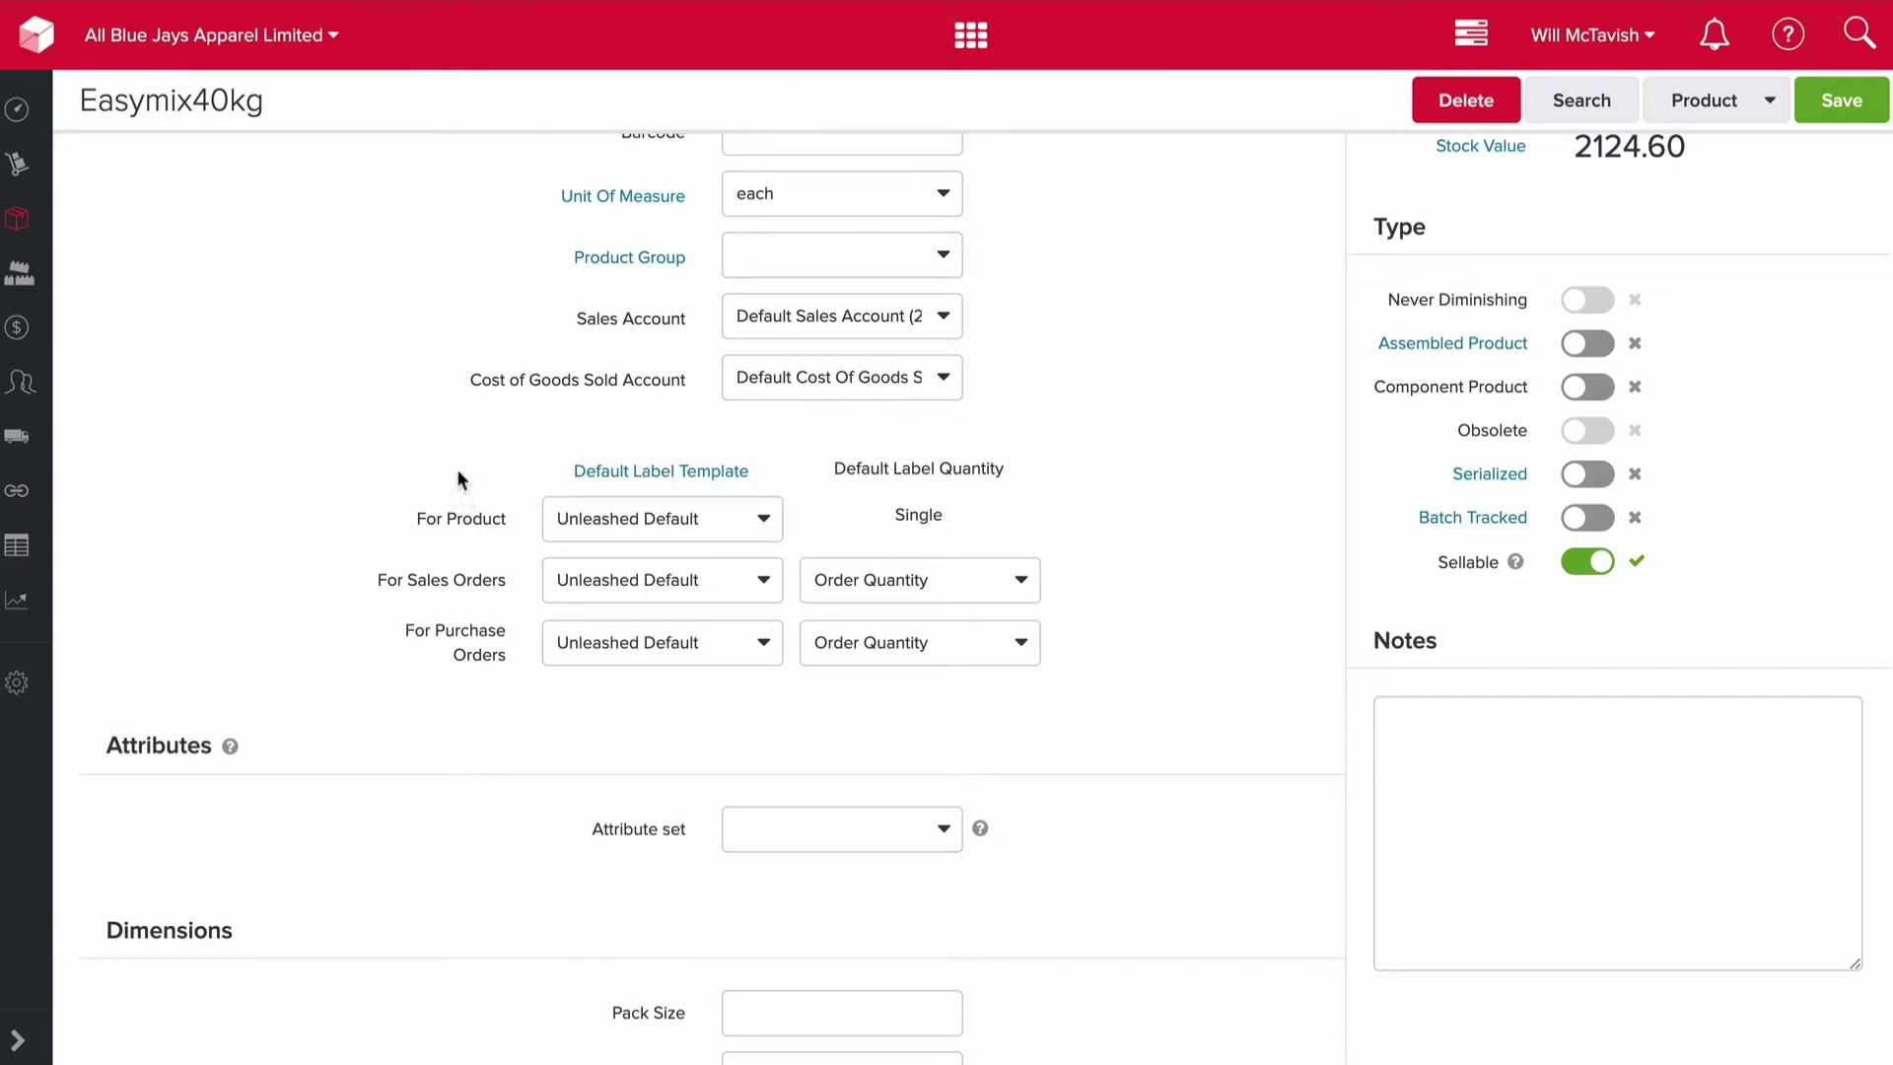
left_click(757, 508)
left_click(1227, 460)
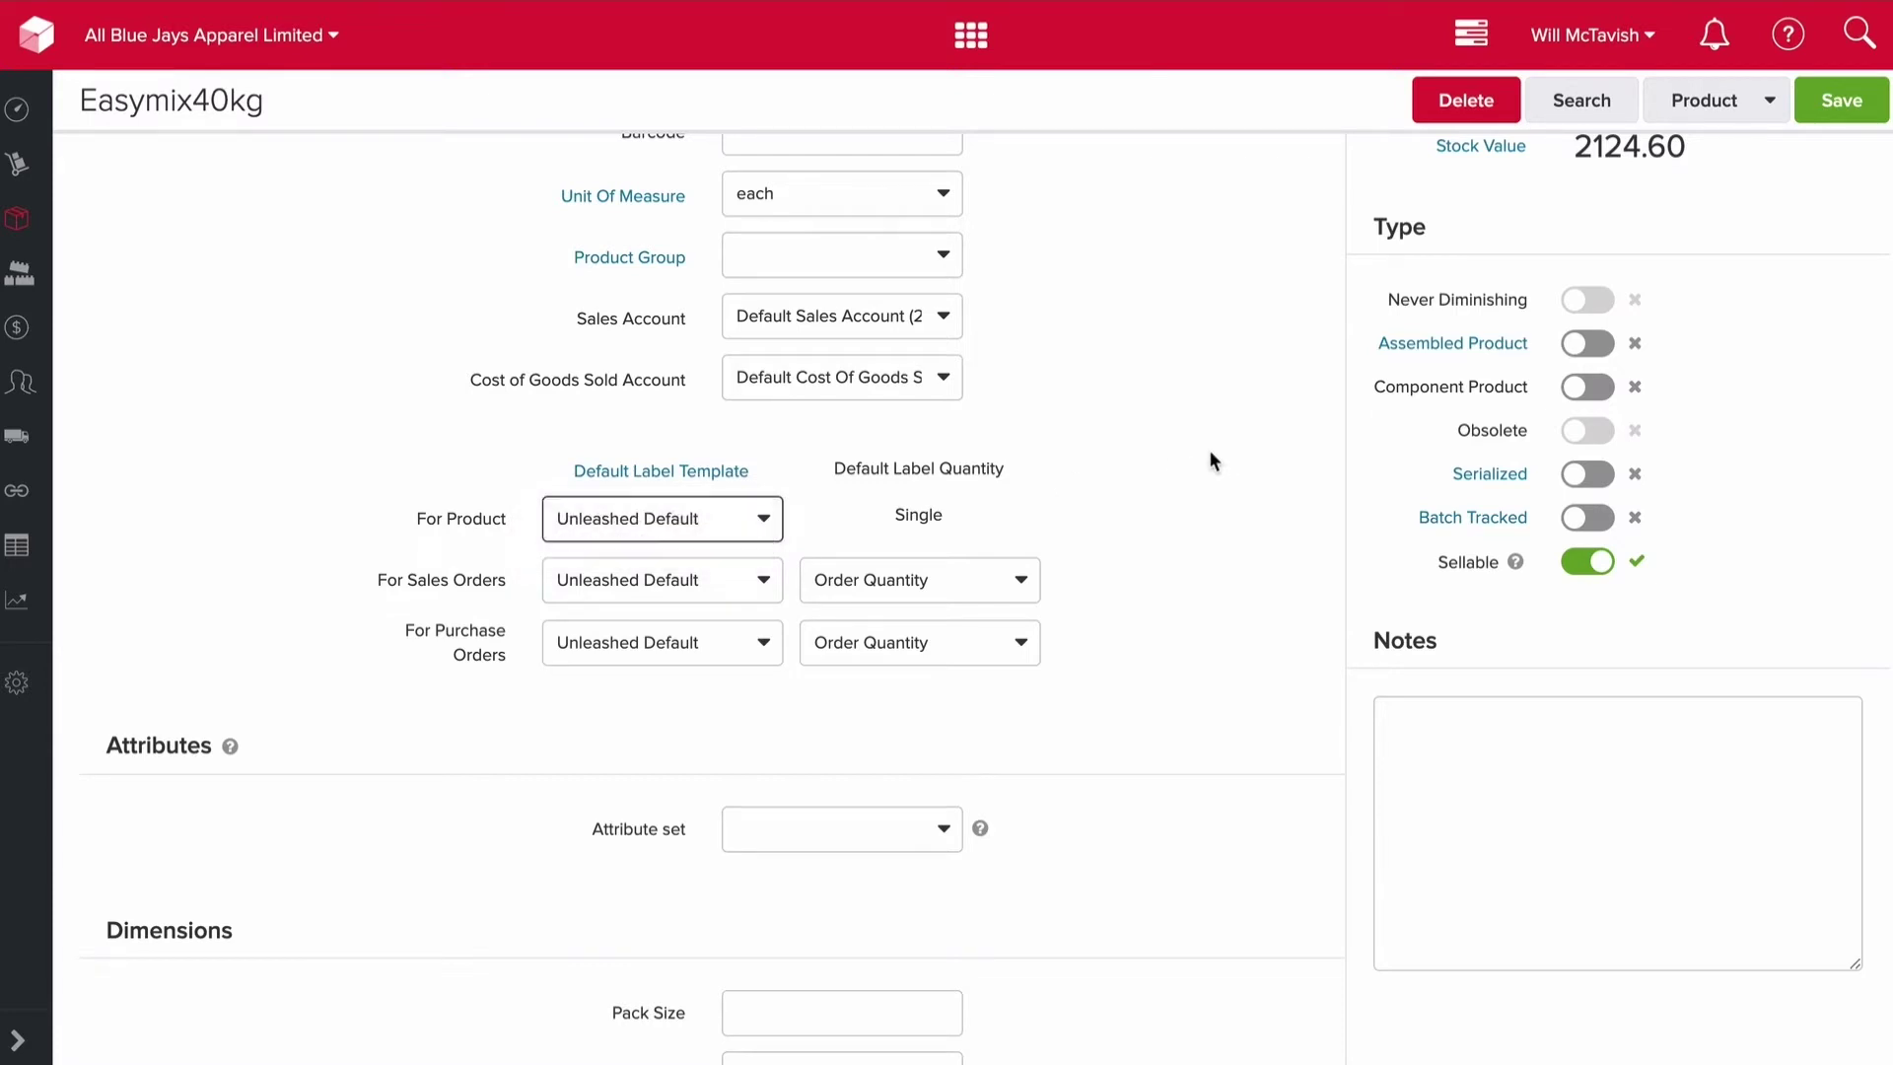
left_click(1212, 456)
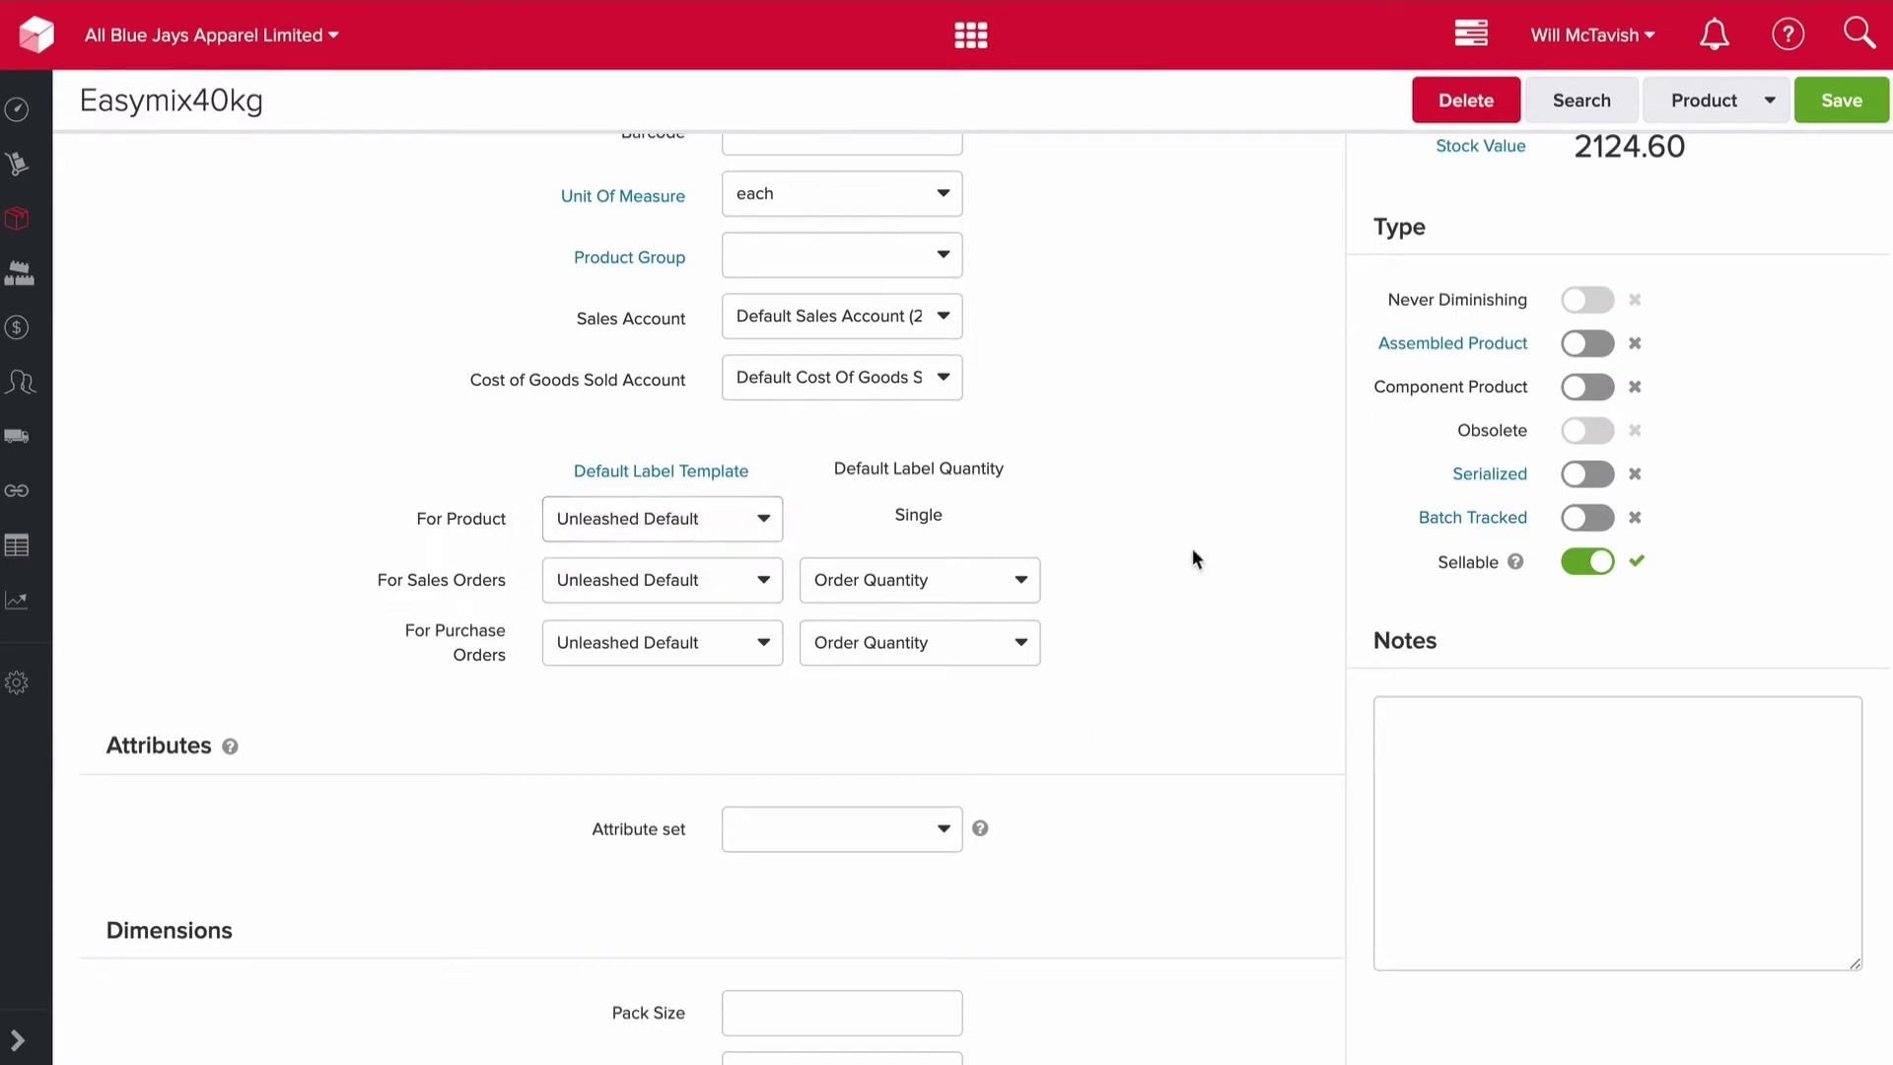
scroll(1187, 553, "down", 4)
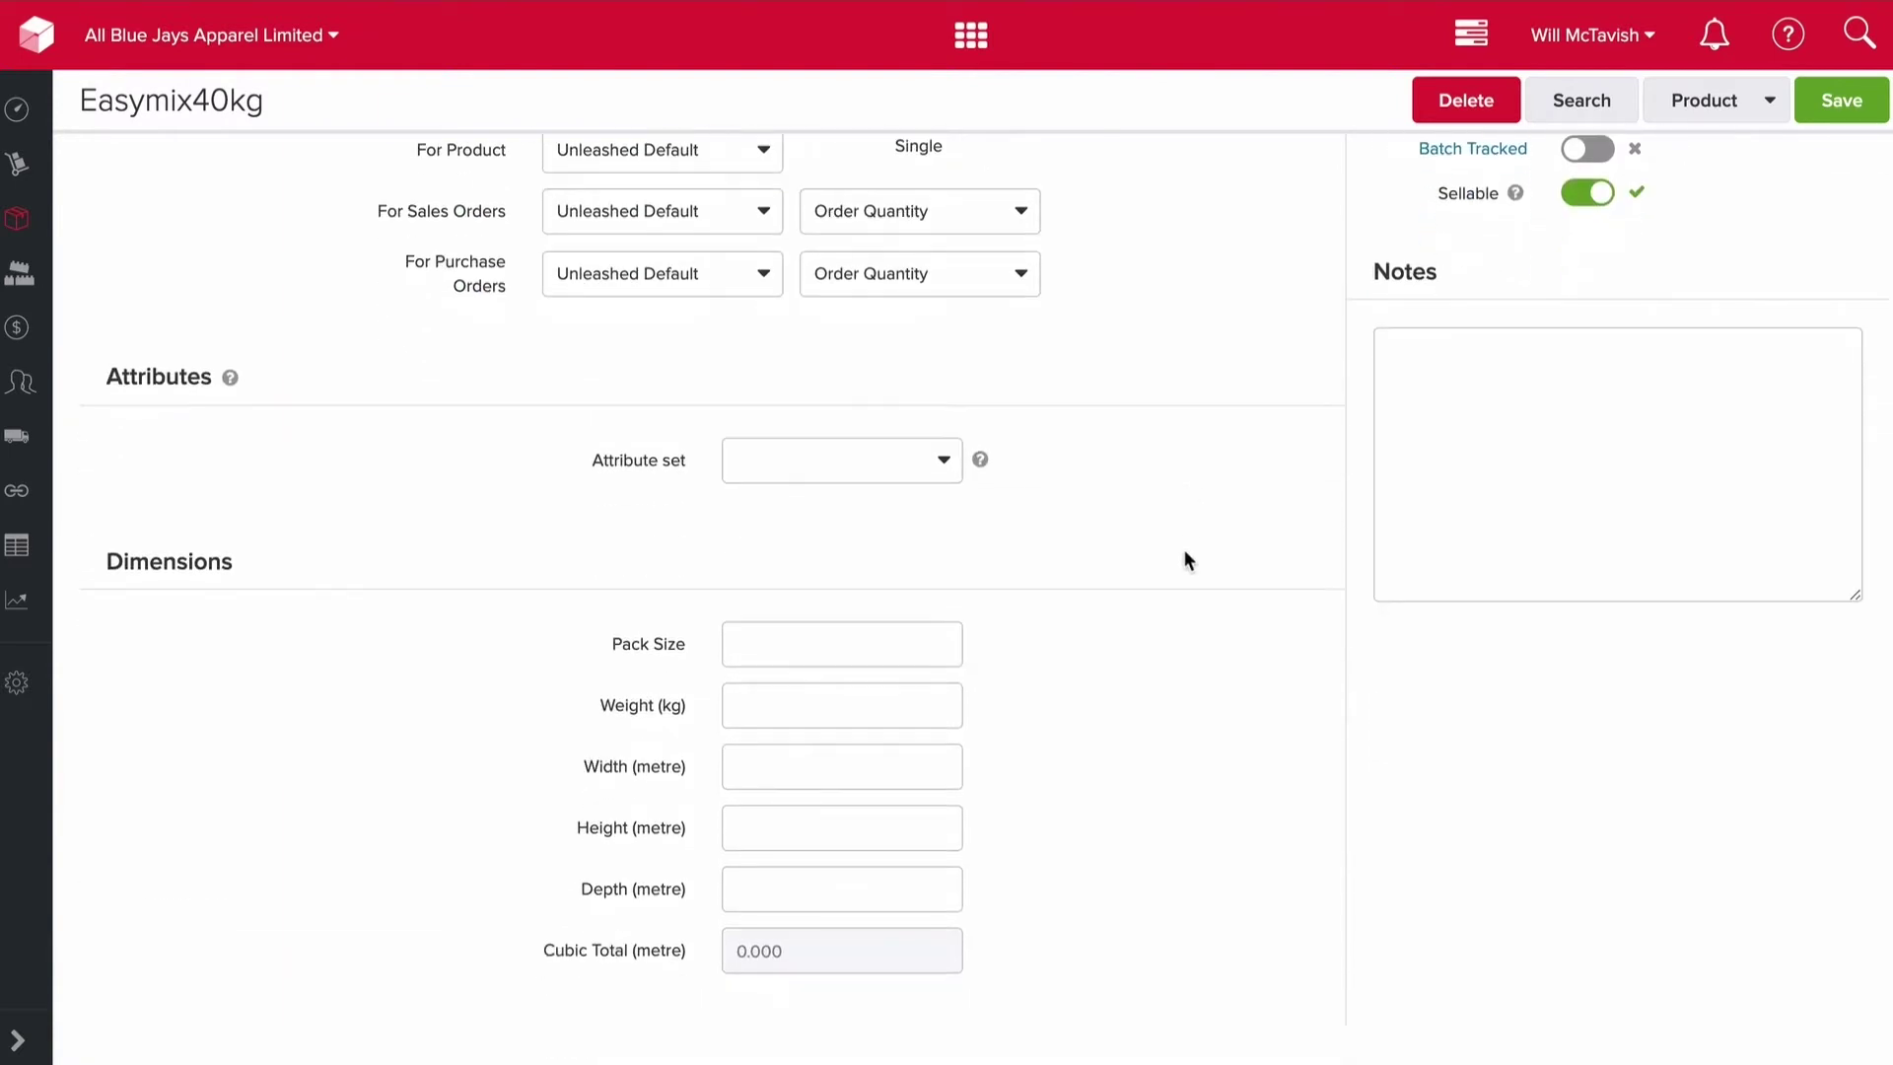
left_click(921, 475)
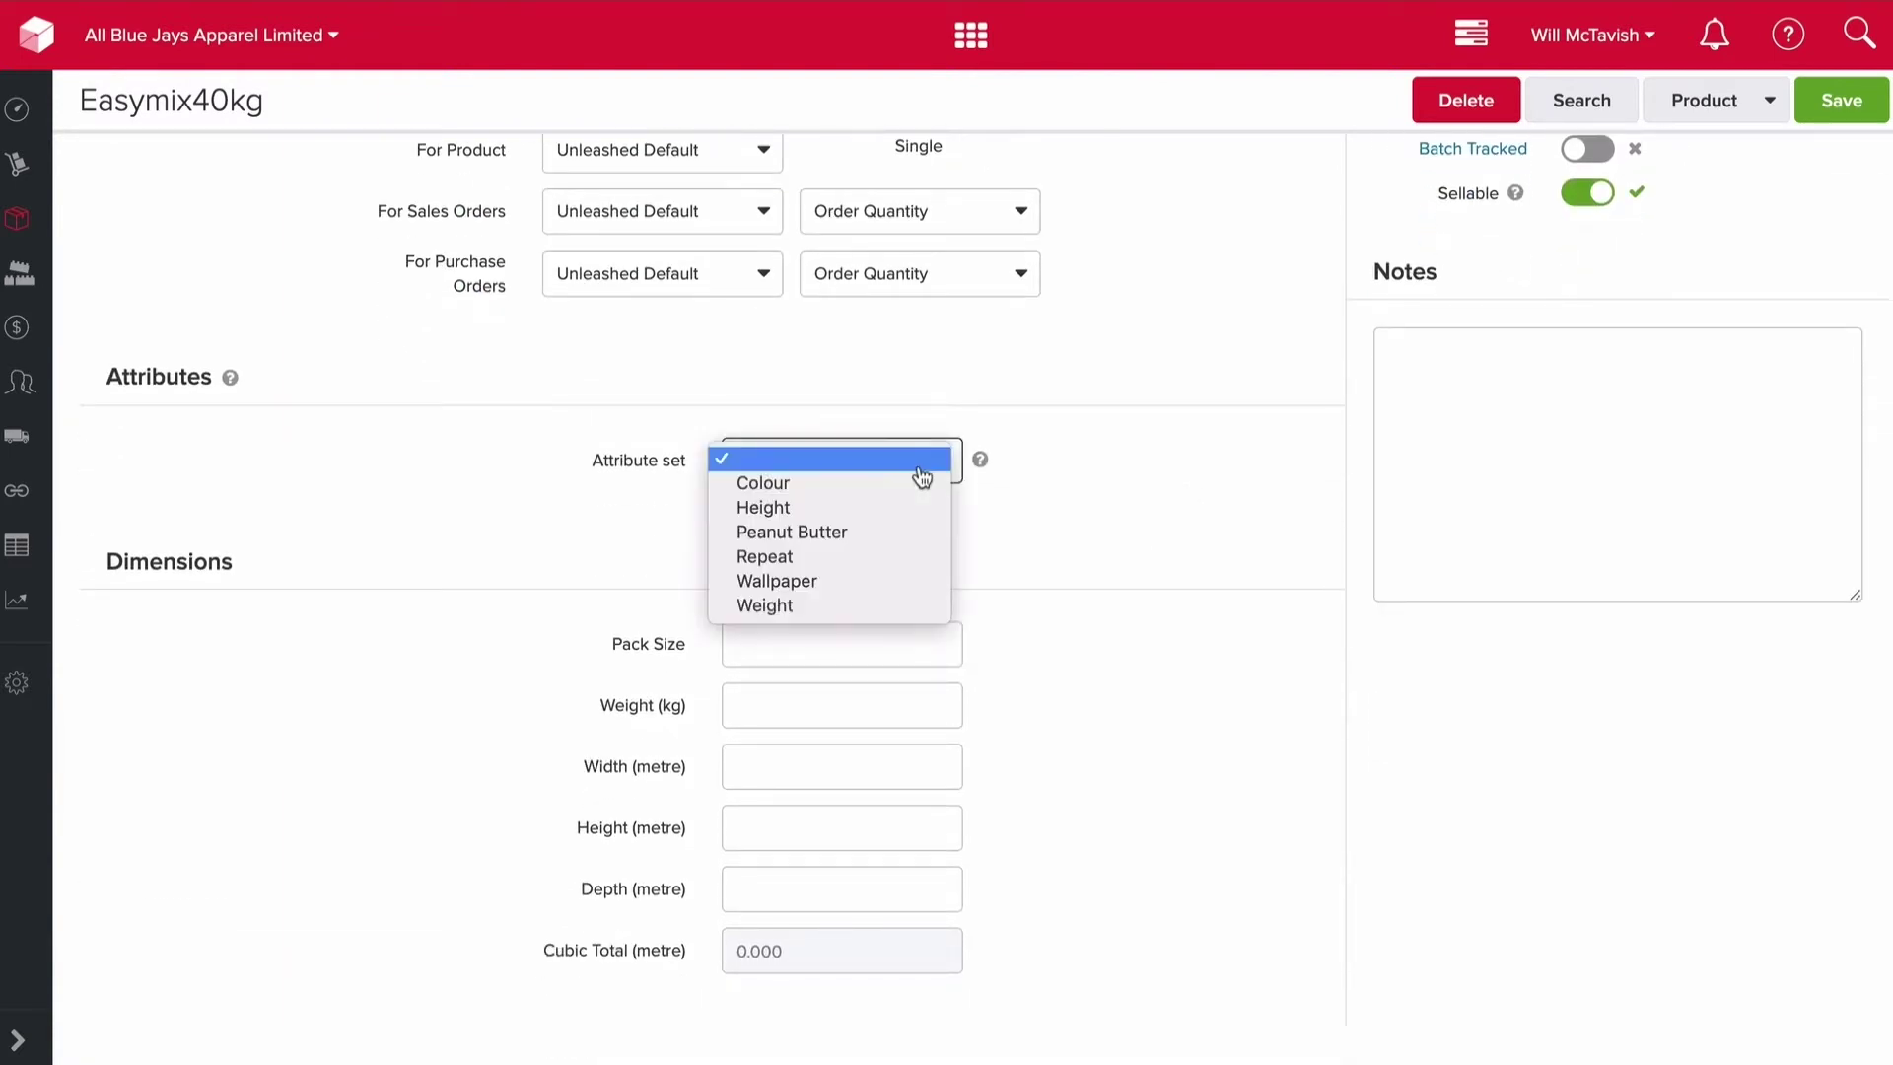
left_click(859, 490)
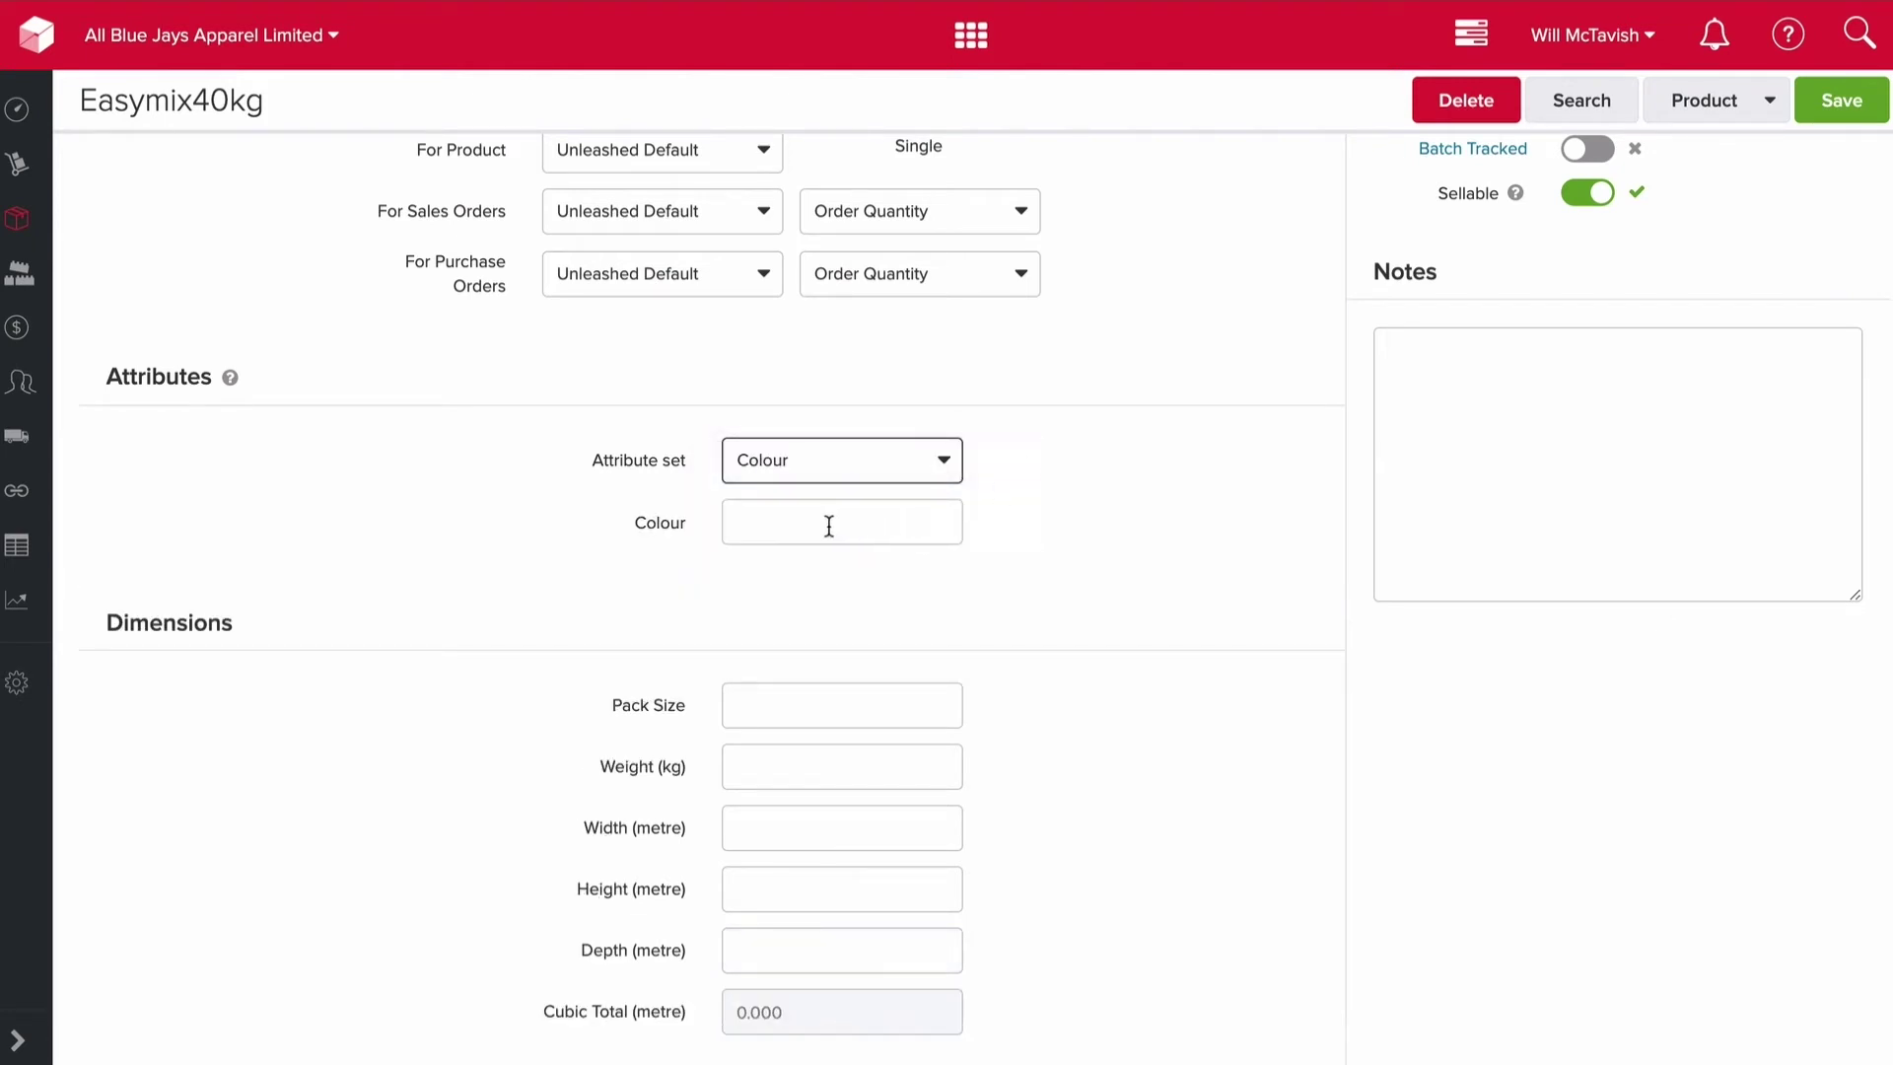
left_click(829, 526)
left_click(912, 472)
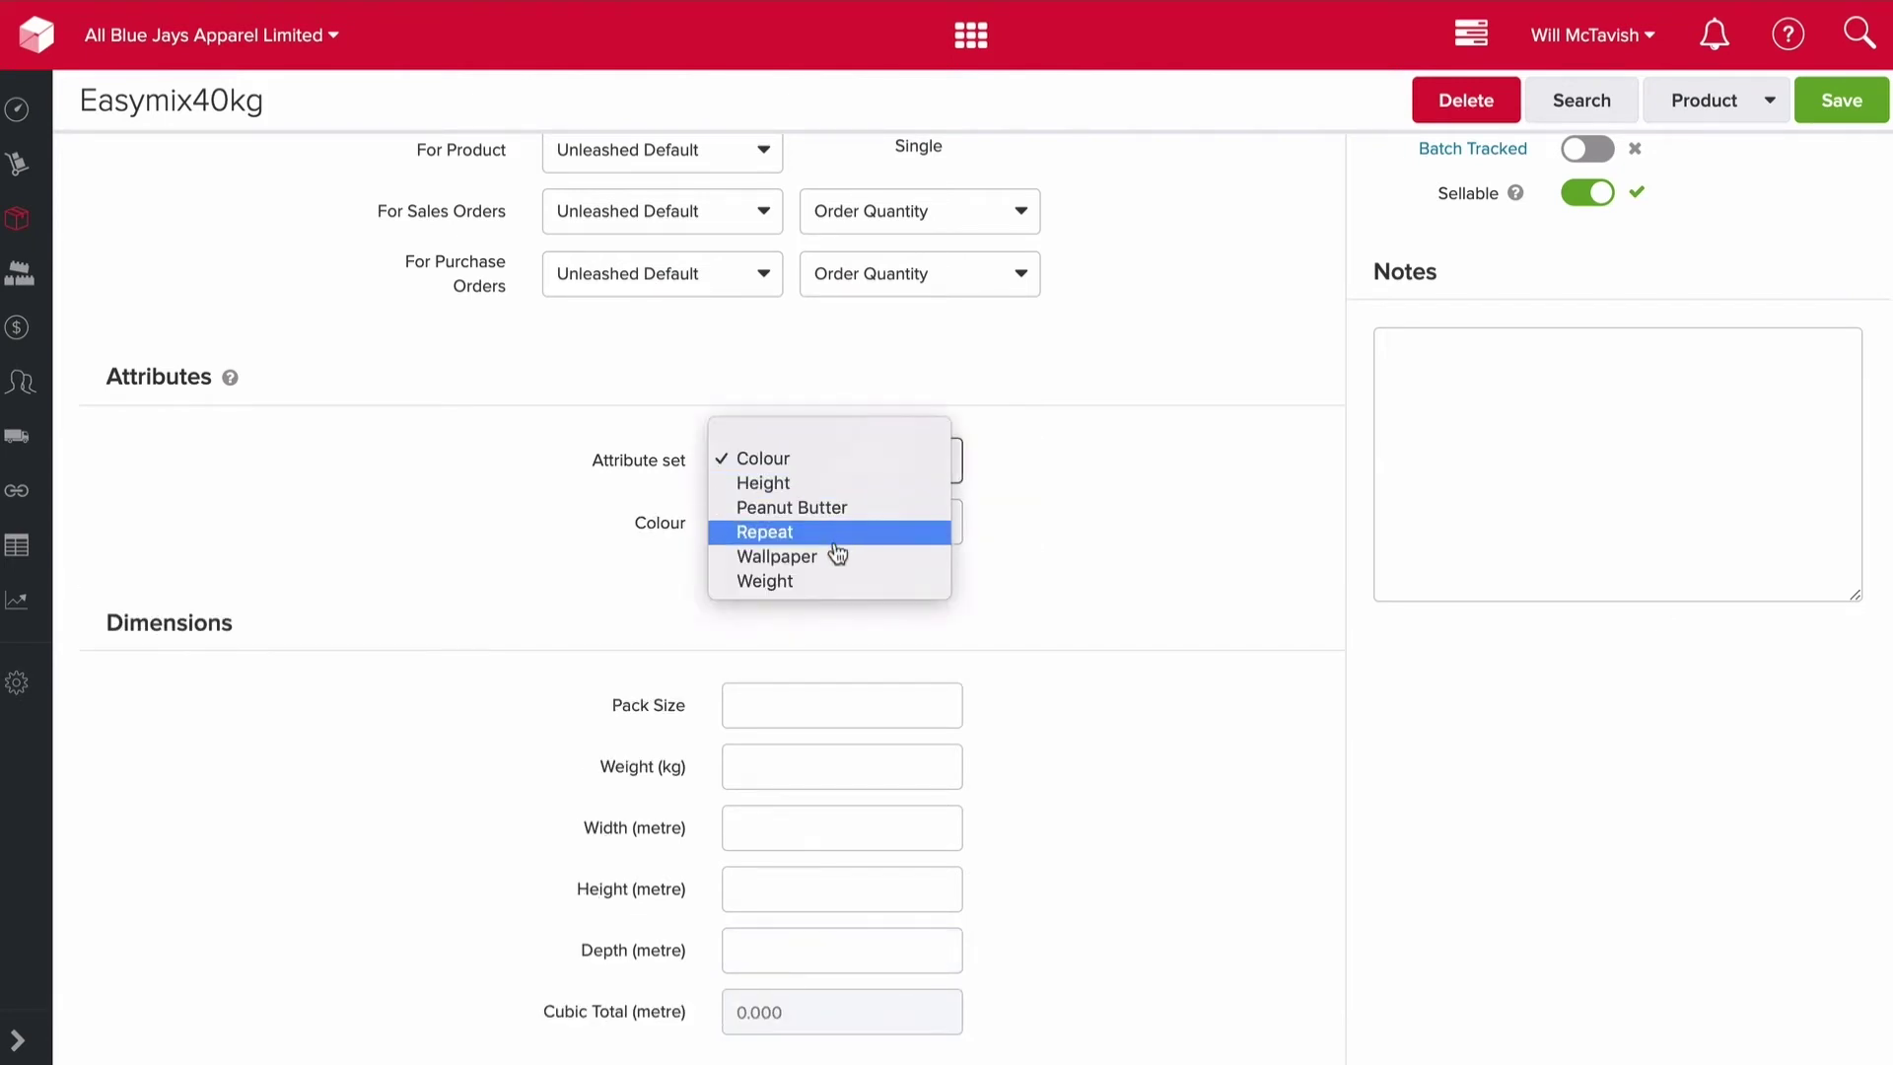
left_click(828, 483)
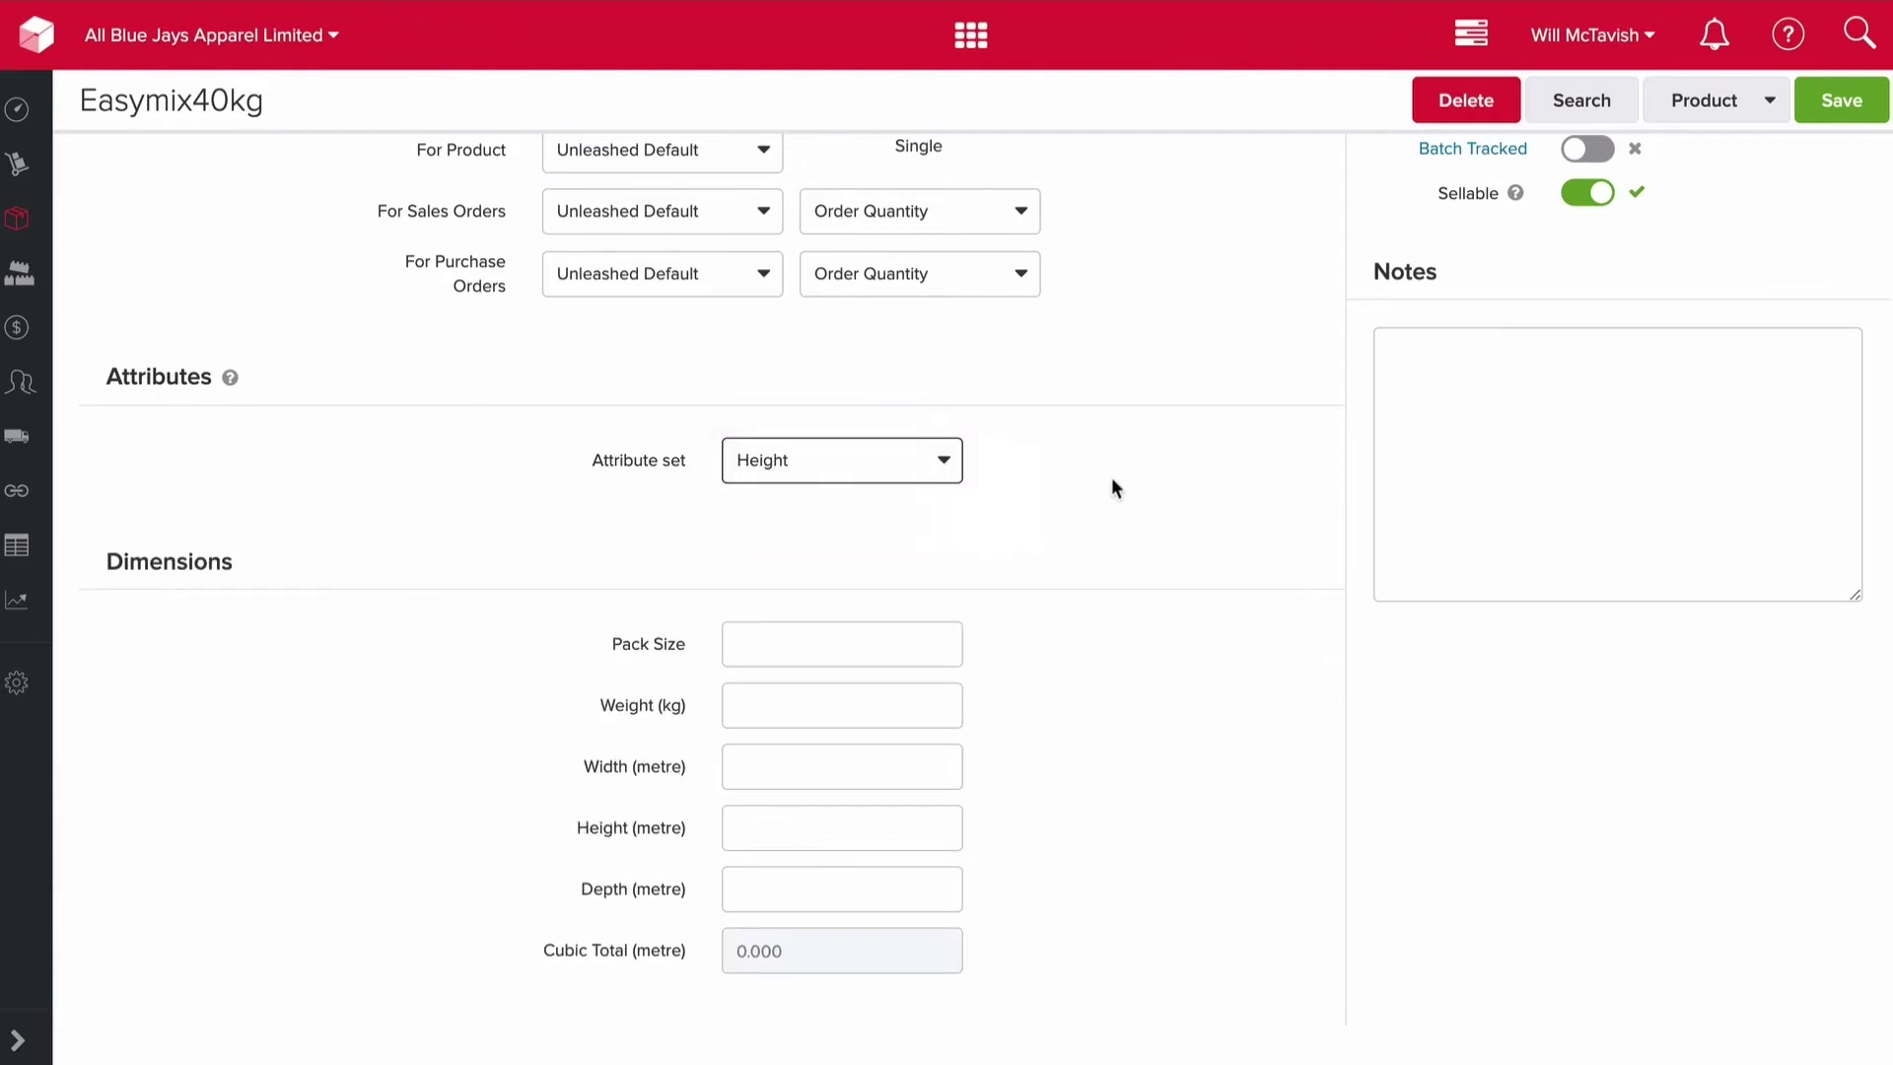
left_click(942, 461)
left_click(848, 410)
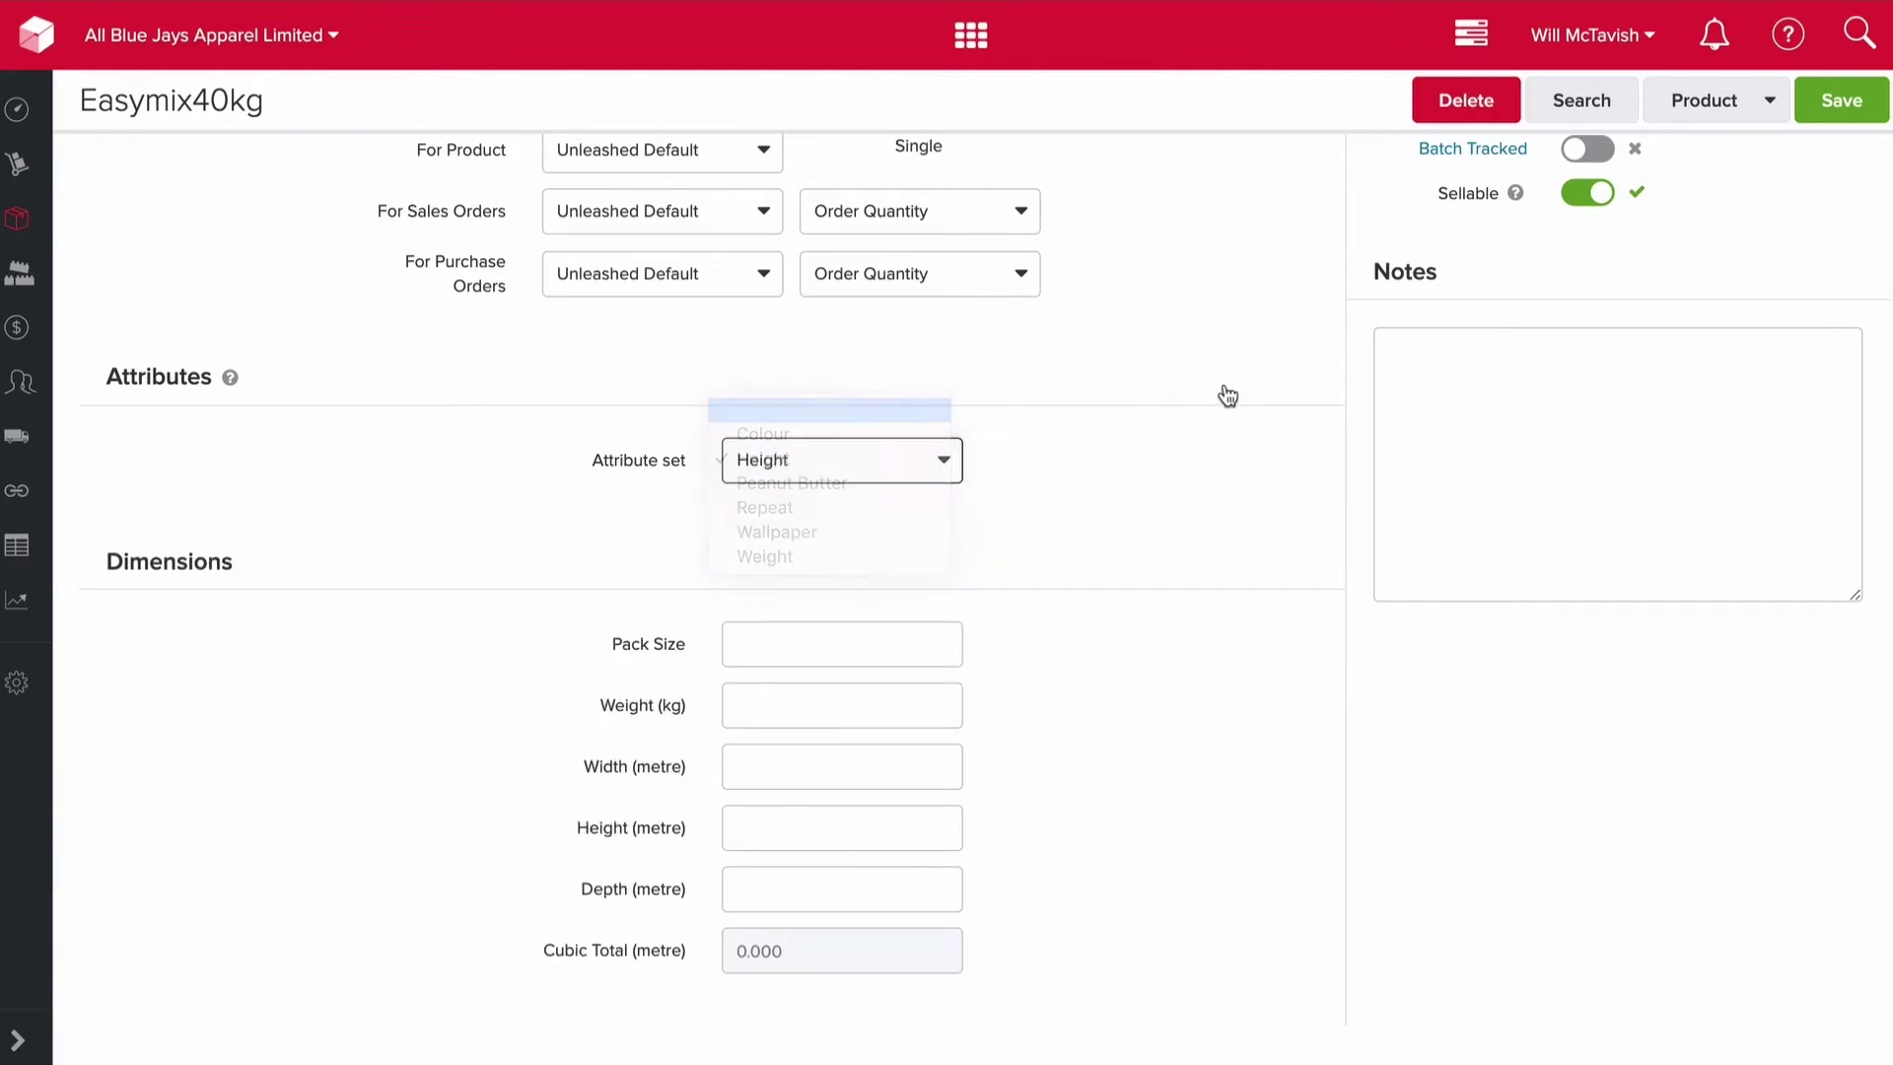
scroll(1234, 383, "down", 2)
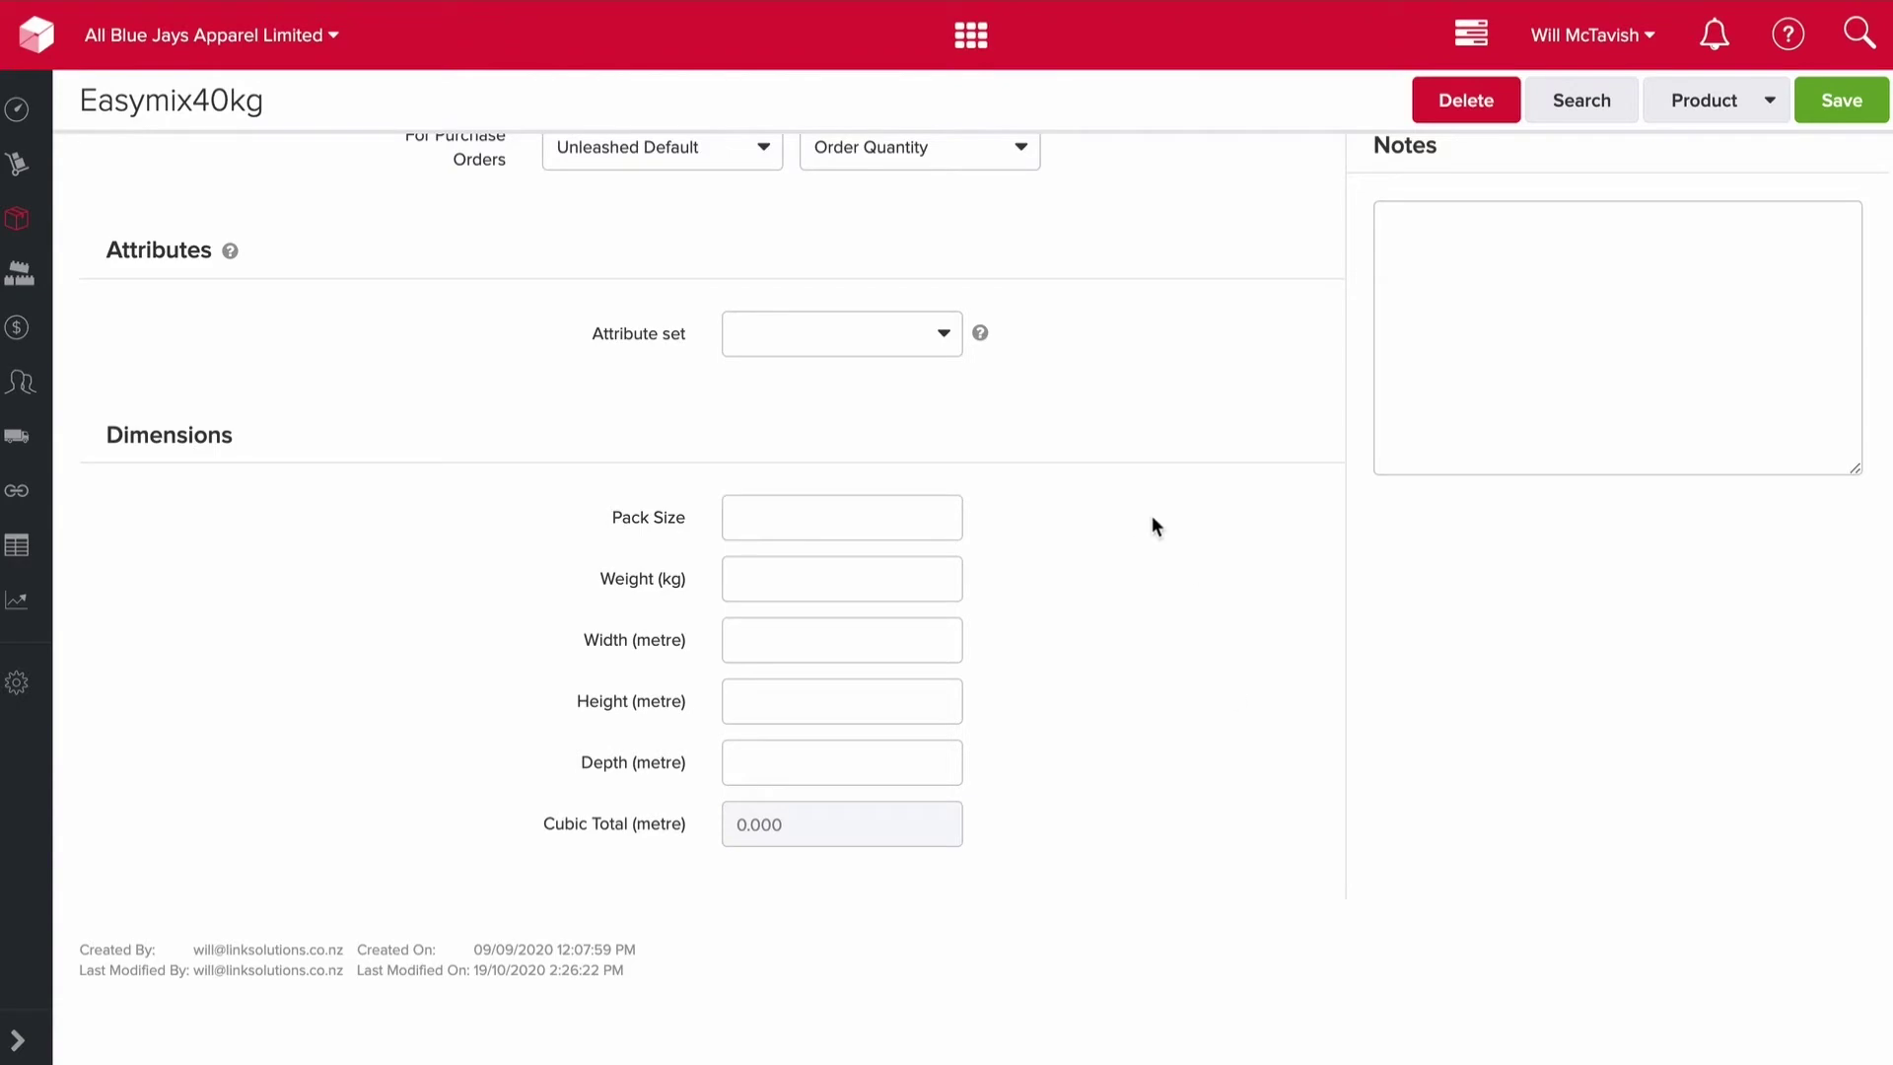
scroll(1151, 515, "up", 8)
scroll(1189, 524, "down", 5)
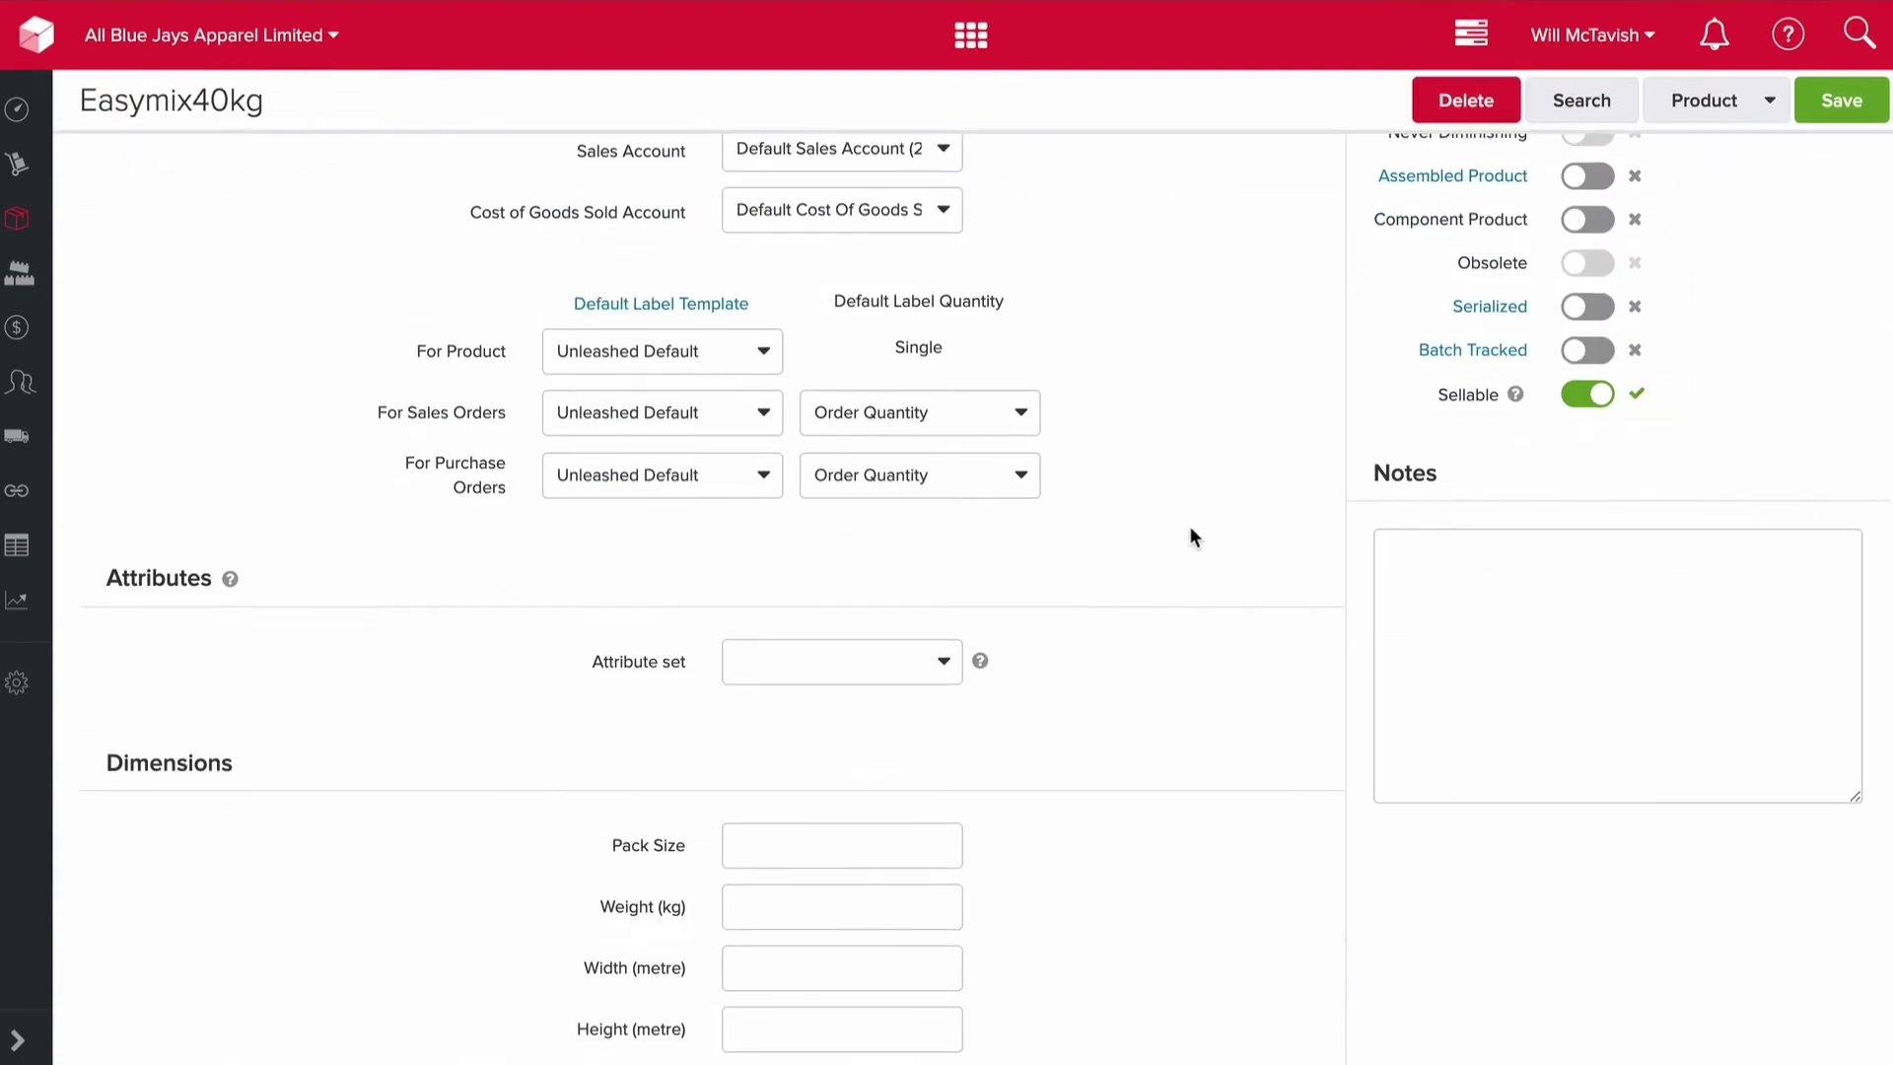
scroll(1115, 364, "up", 5)
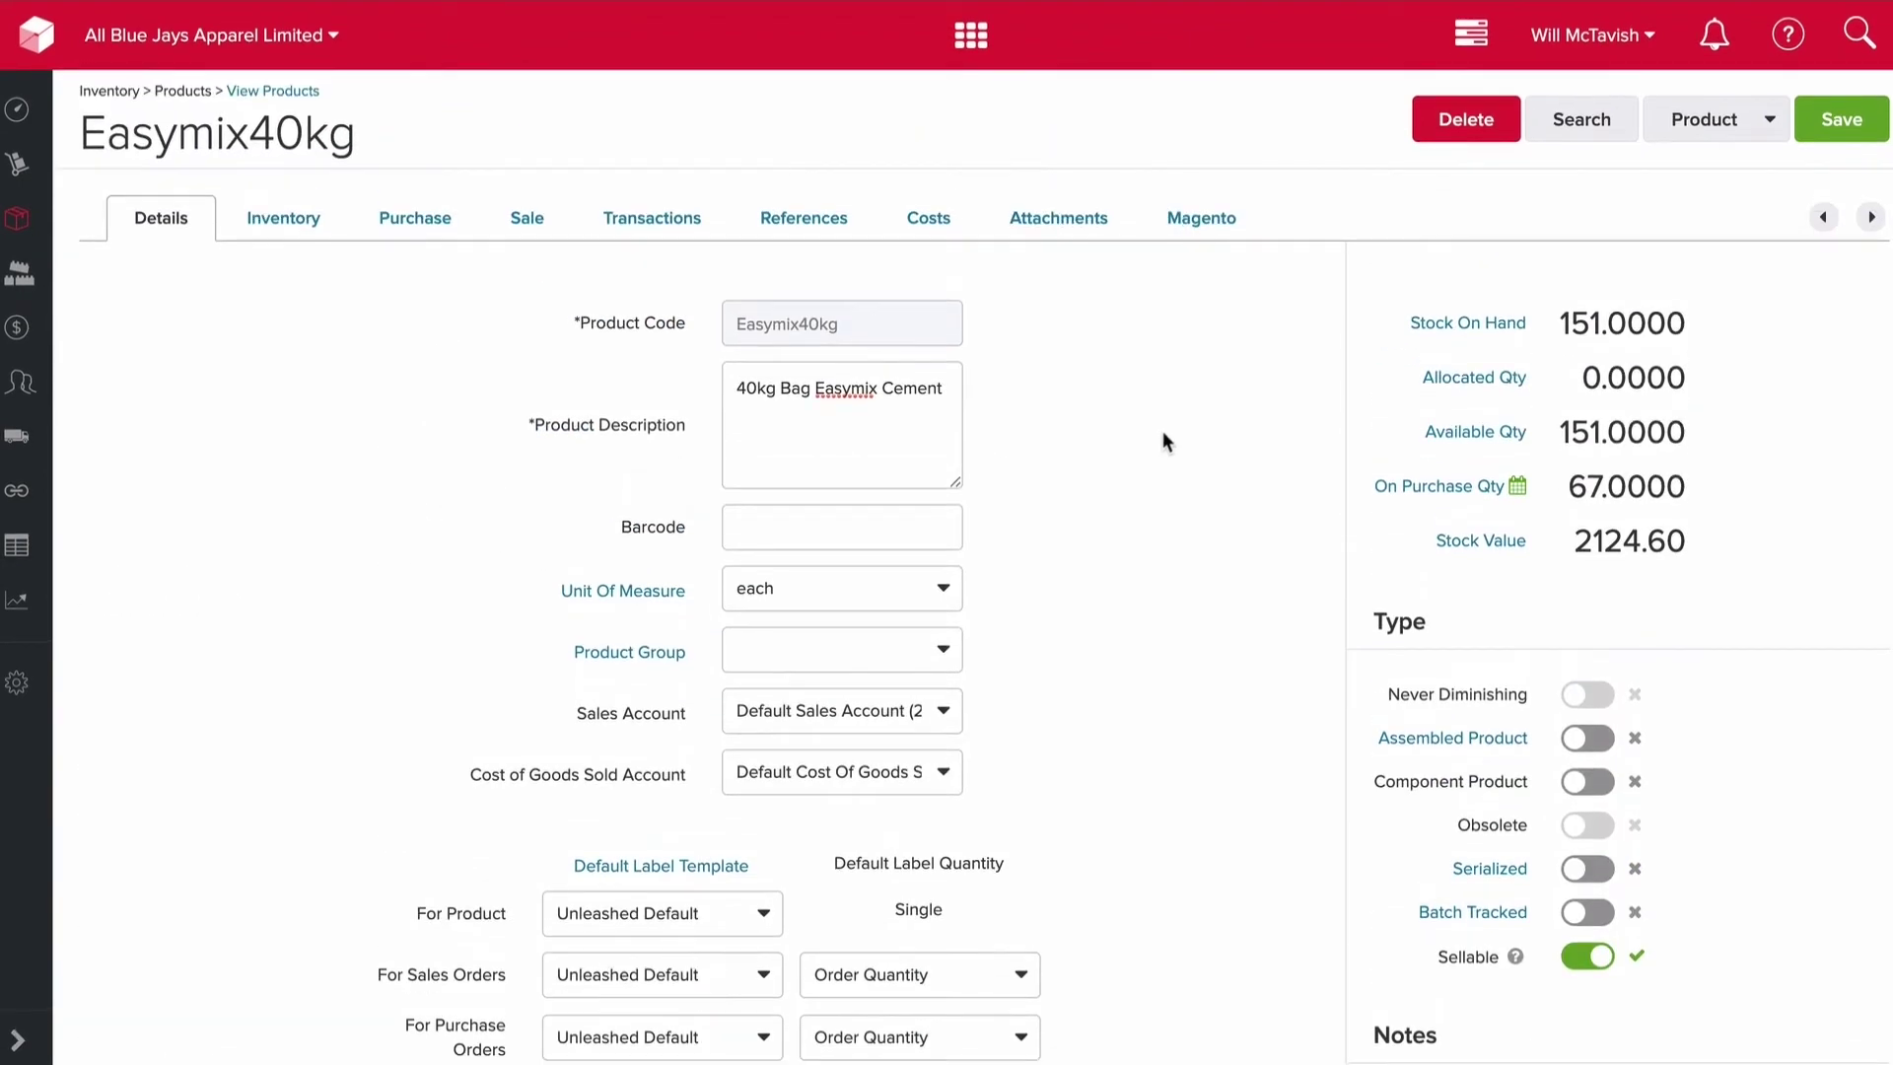
scroll(1193, 473, "down", 1)
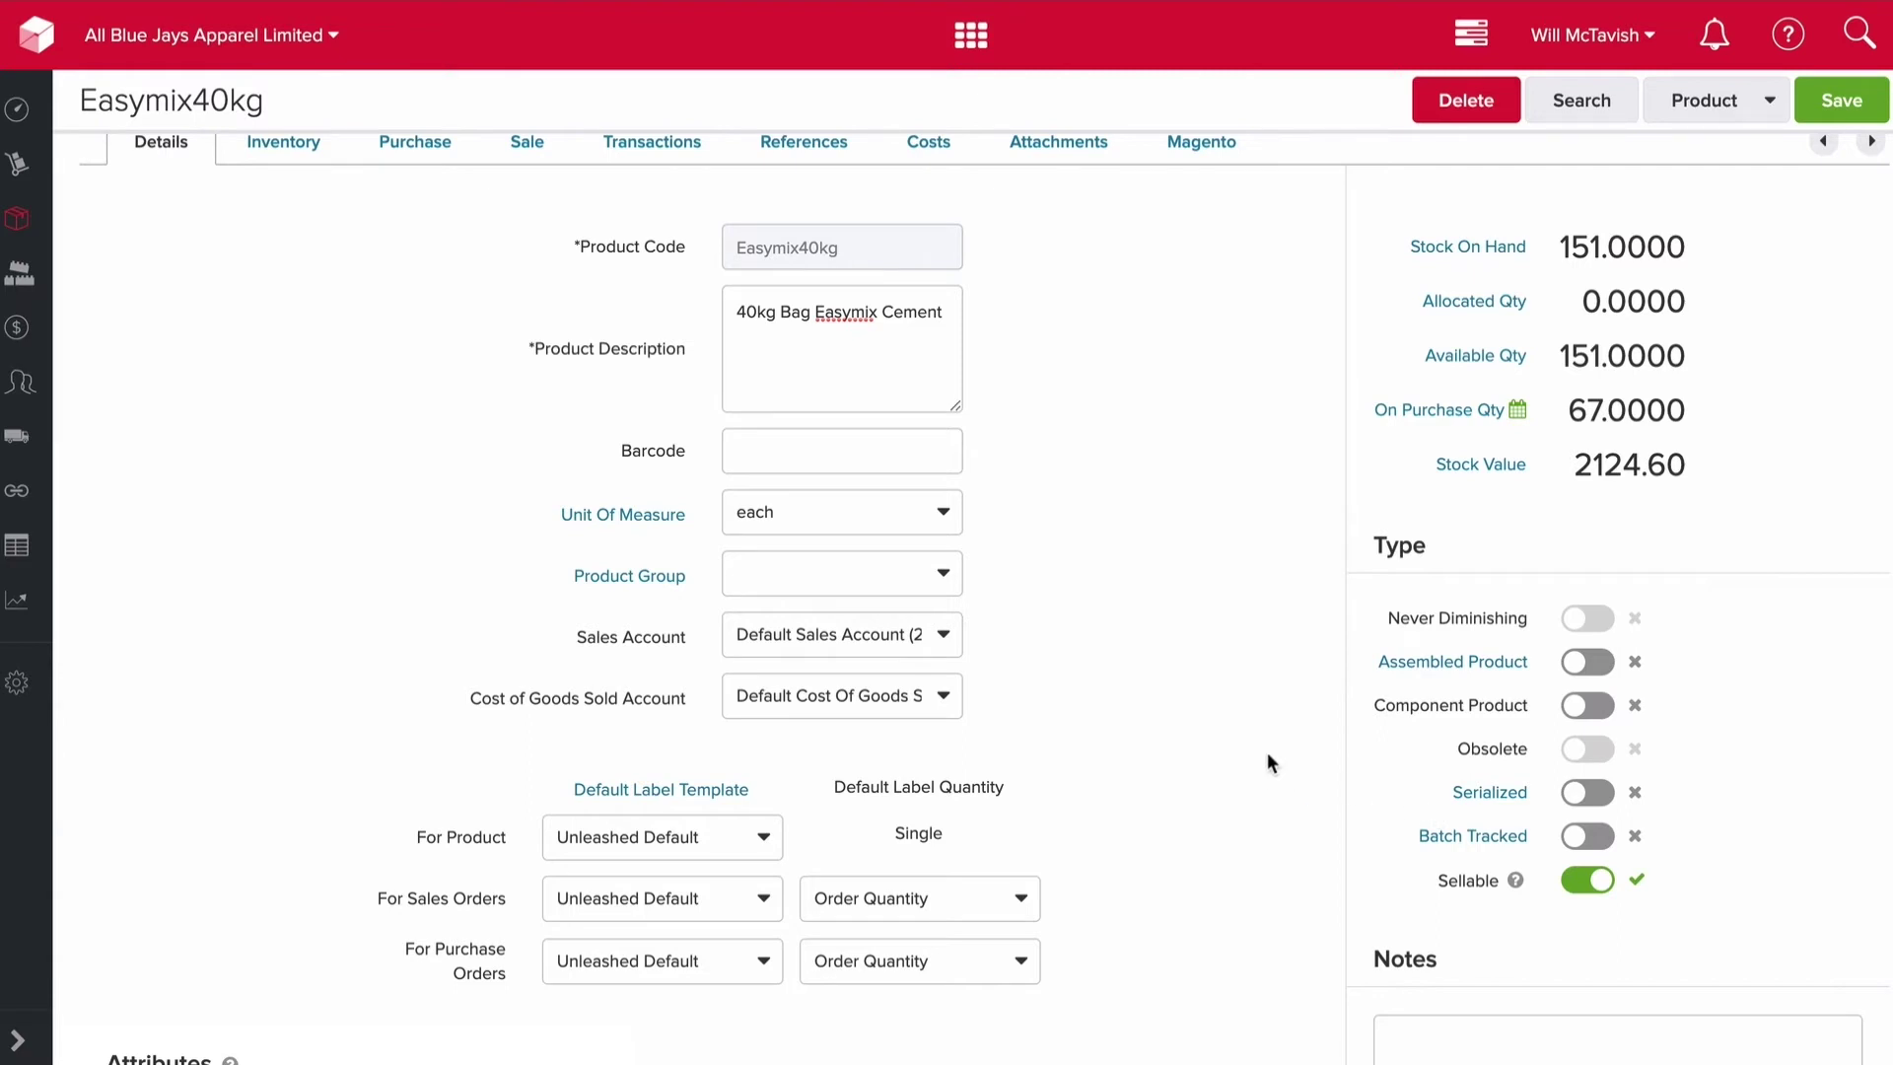
scroll(1268, 762, "down", 1)
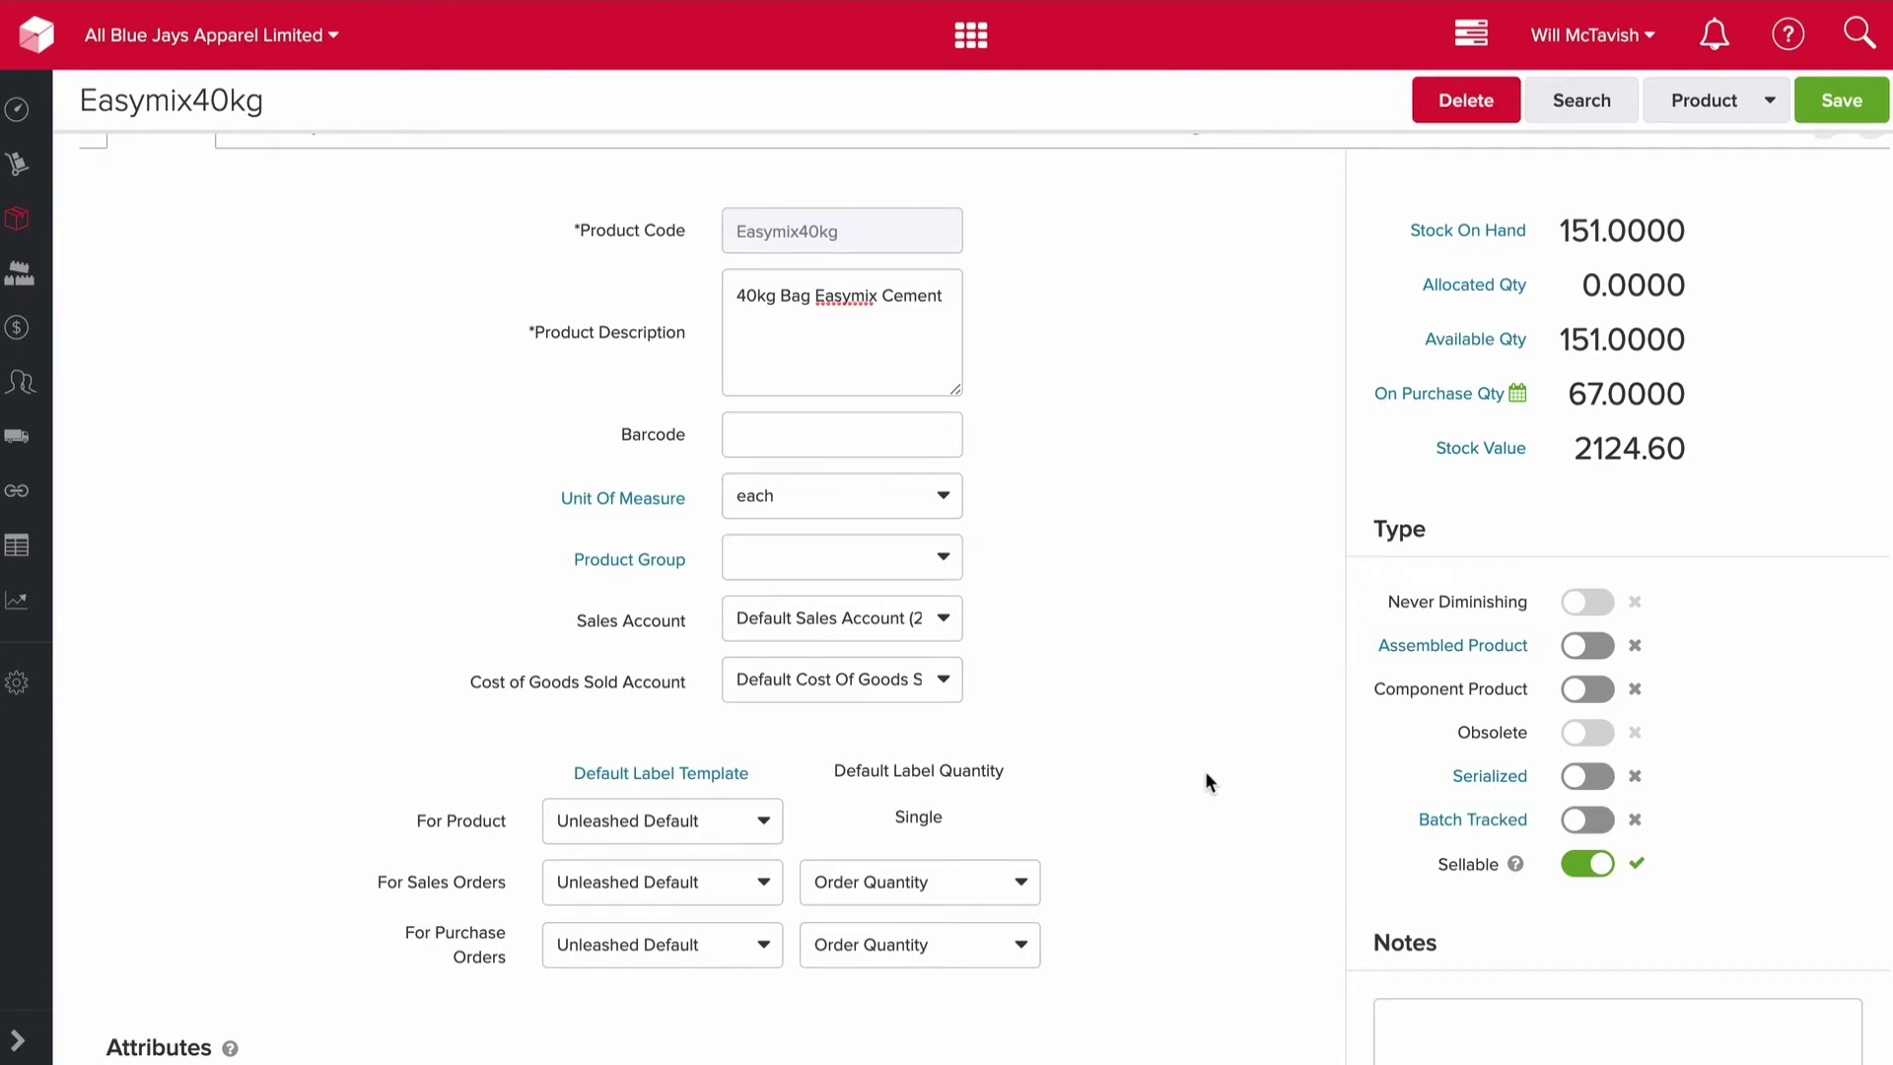
scroll(1205, 773, "up", 2)
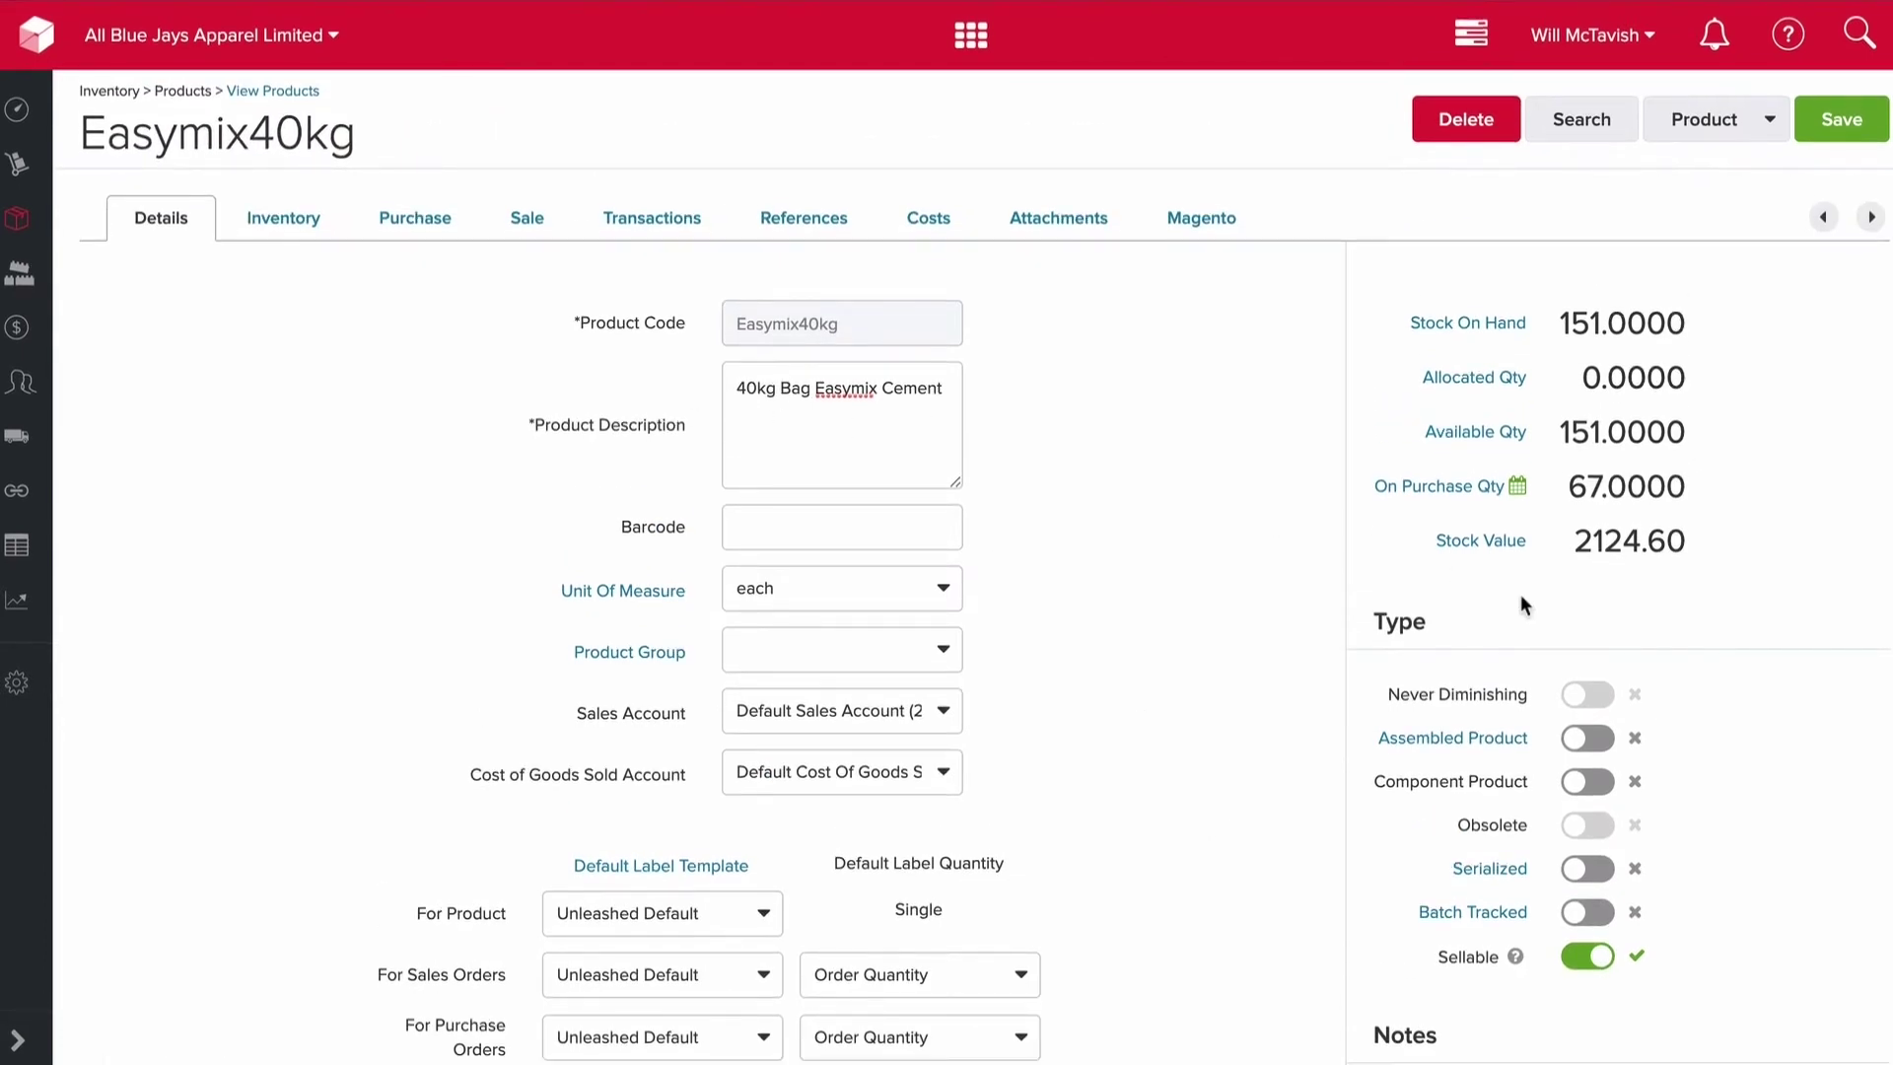
scroll(1524, 605, "down", 2)
scroll(1208, 683, "down", 3)
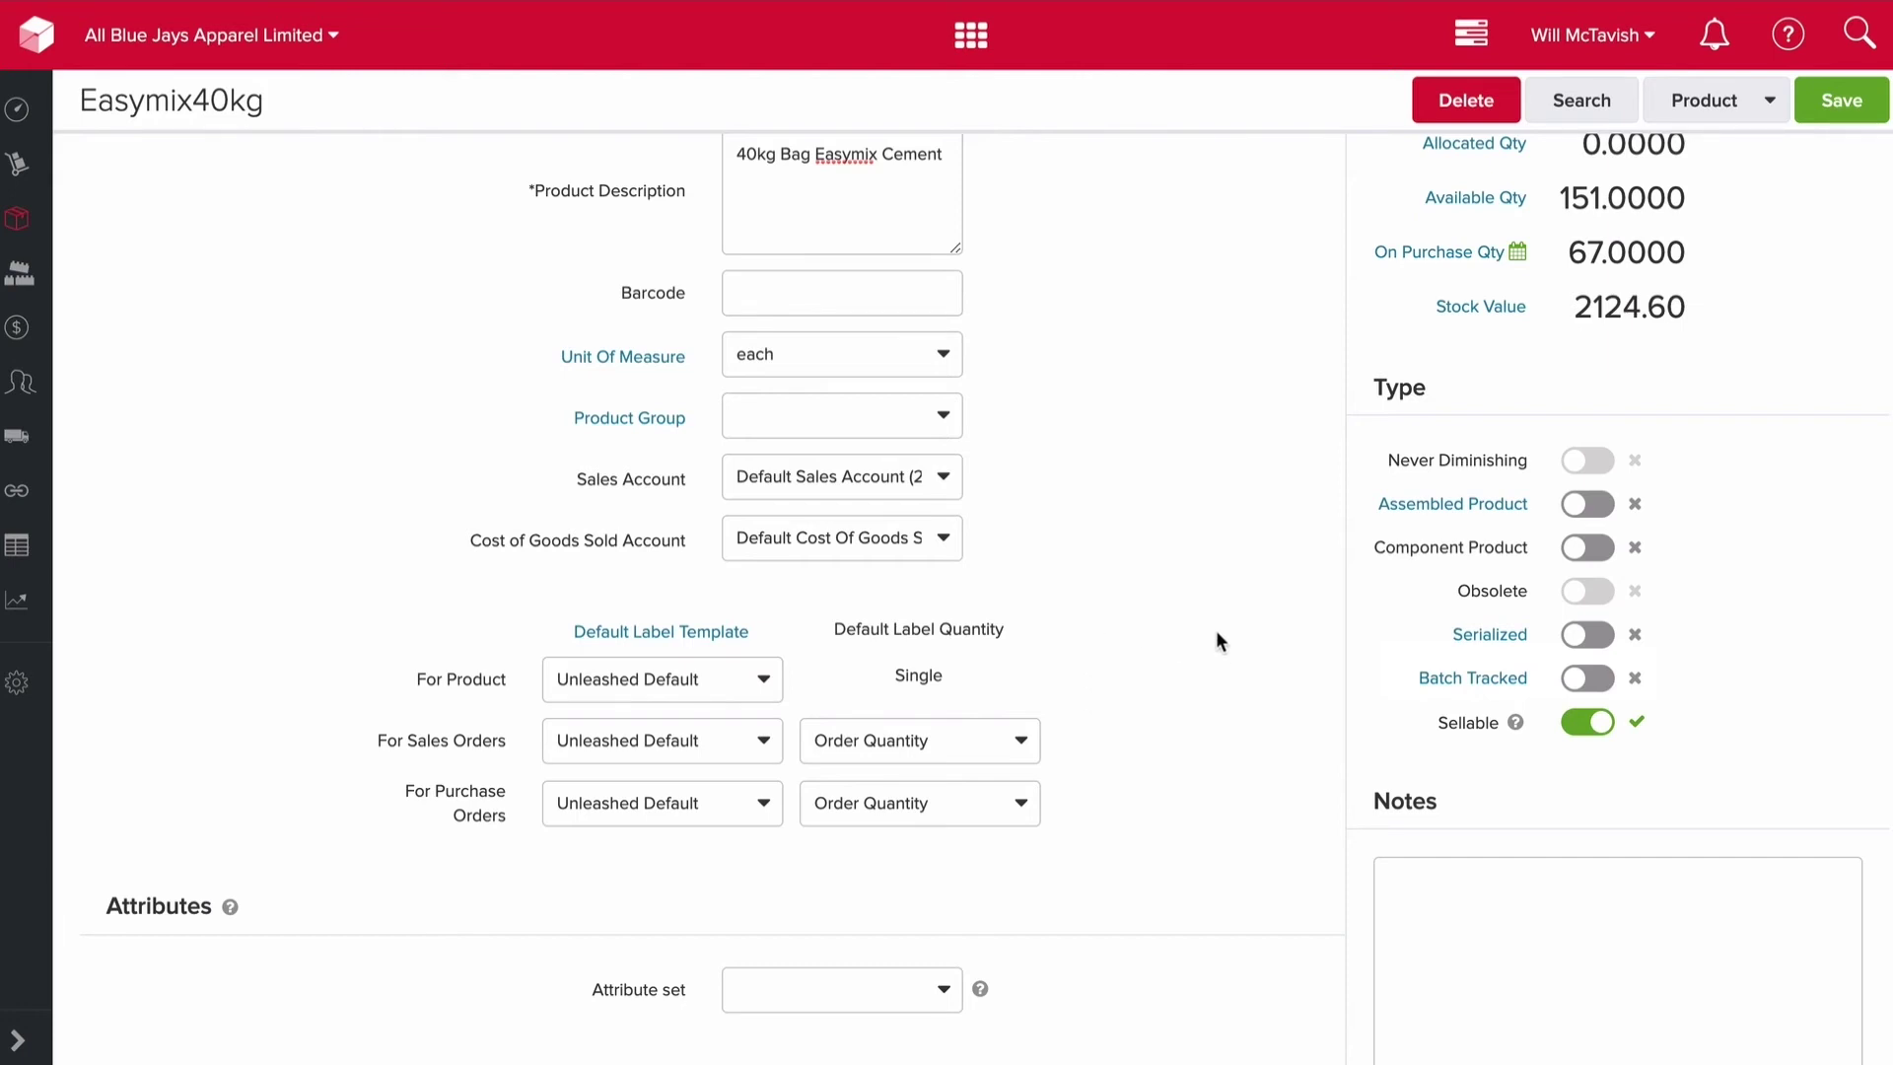
scroll(1217, 632, "up", 3)
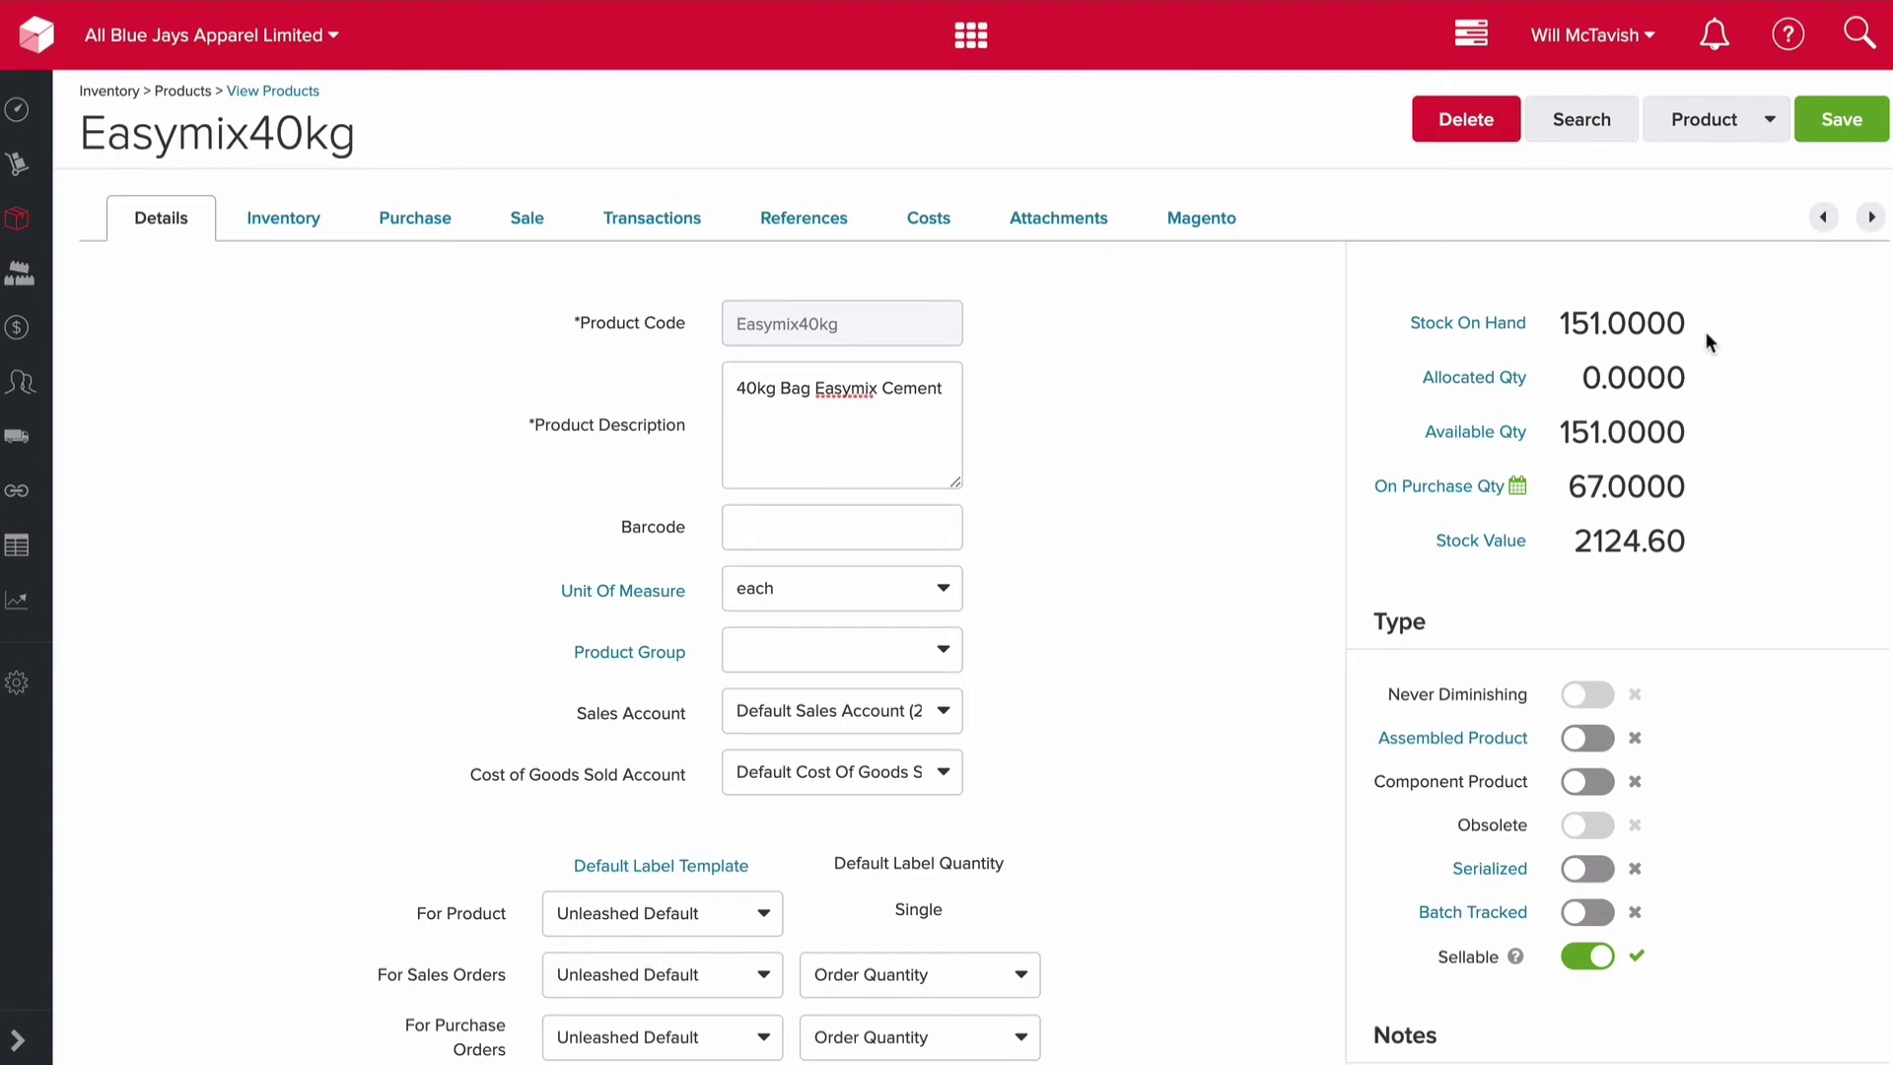
left_click_drag(1582, 377, 1661, 378)
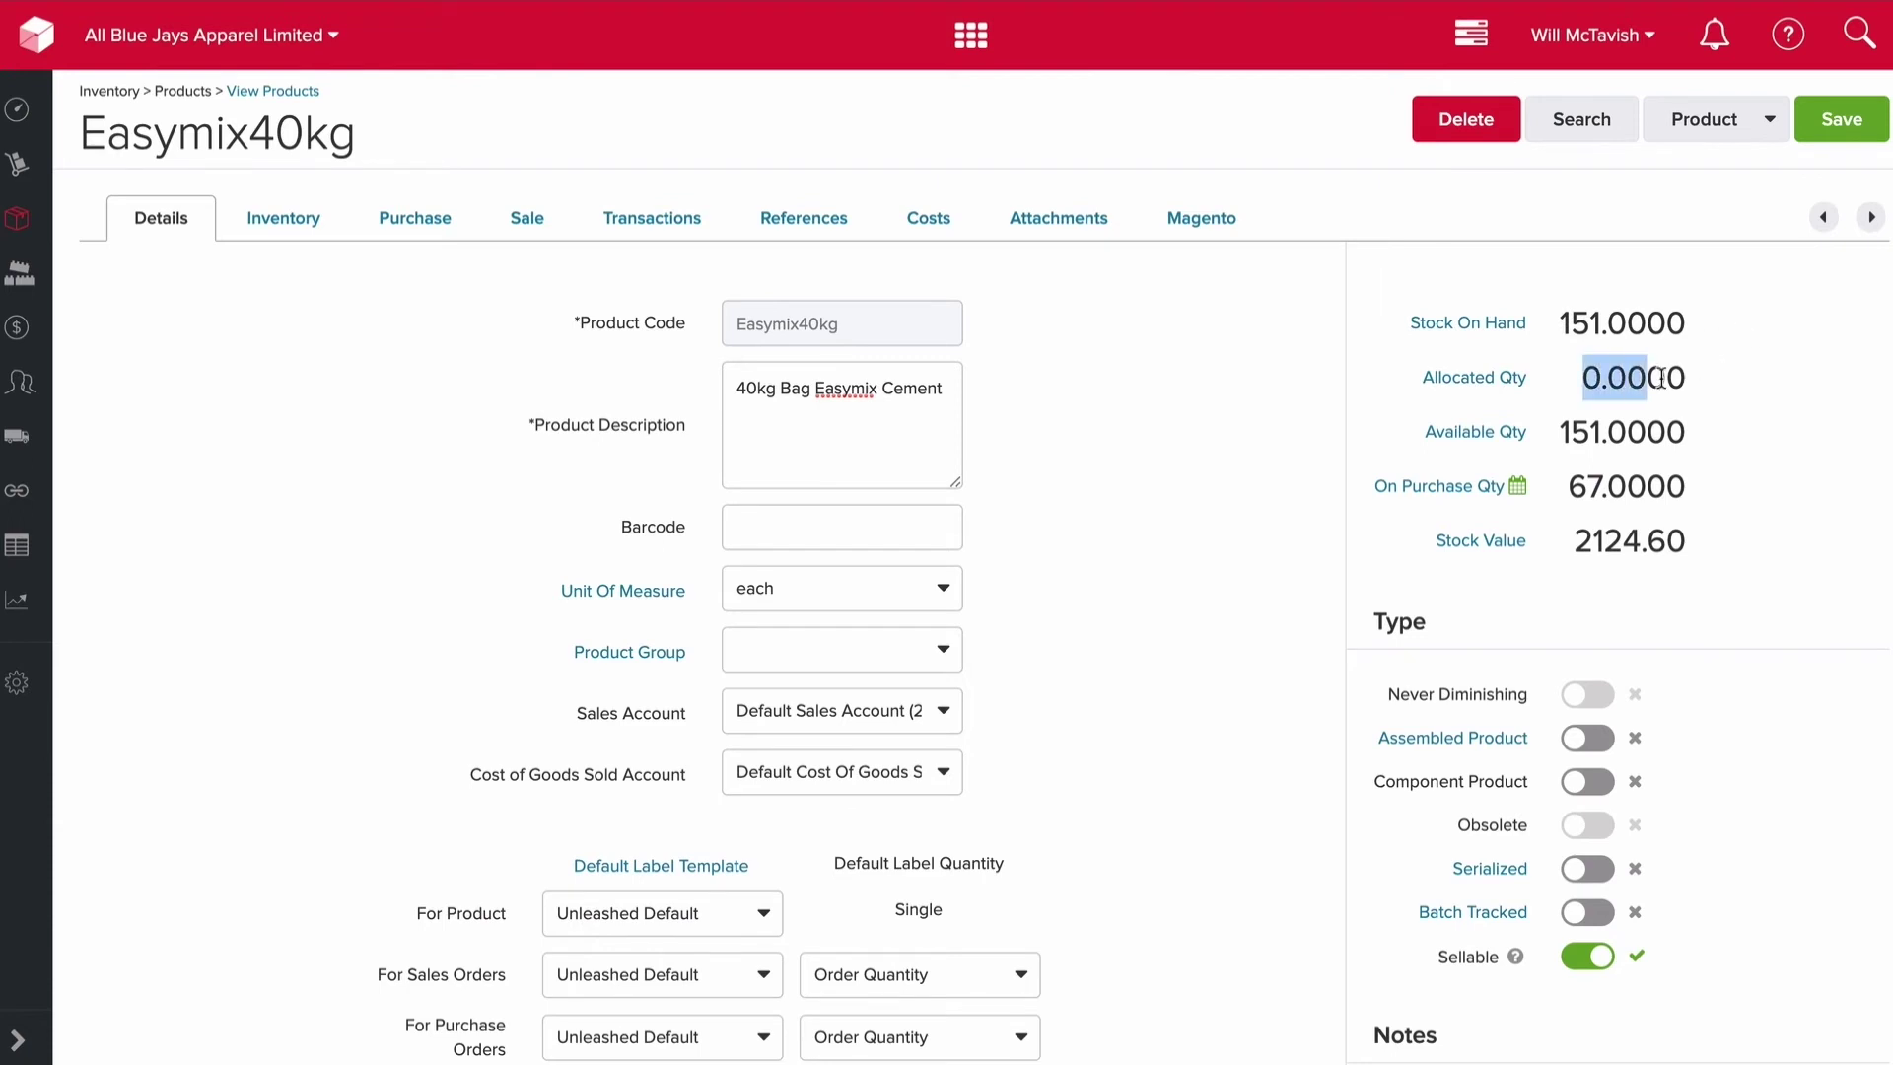
left_click(1735, 375)
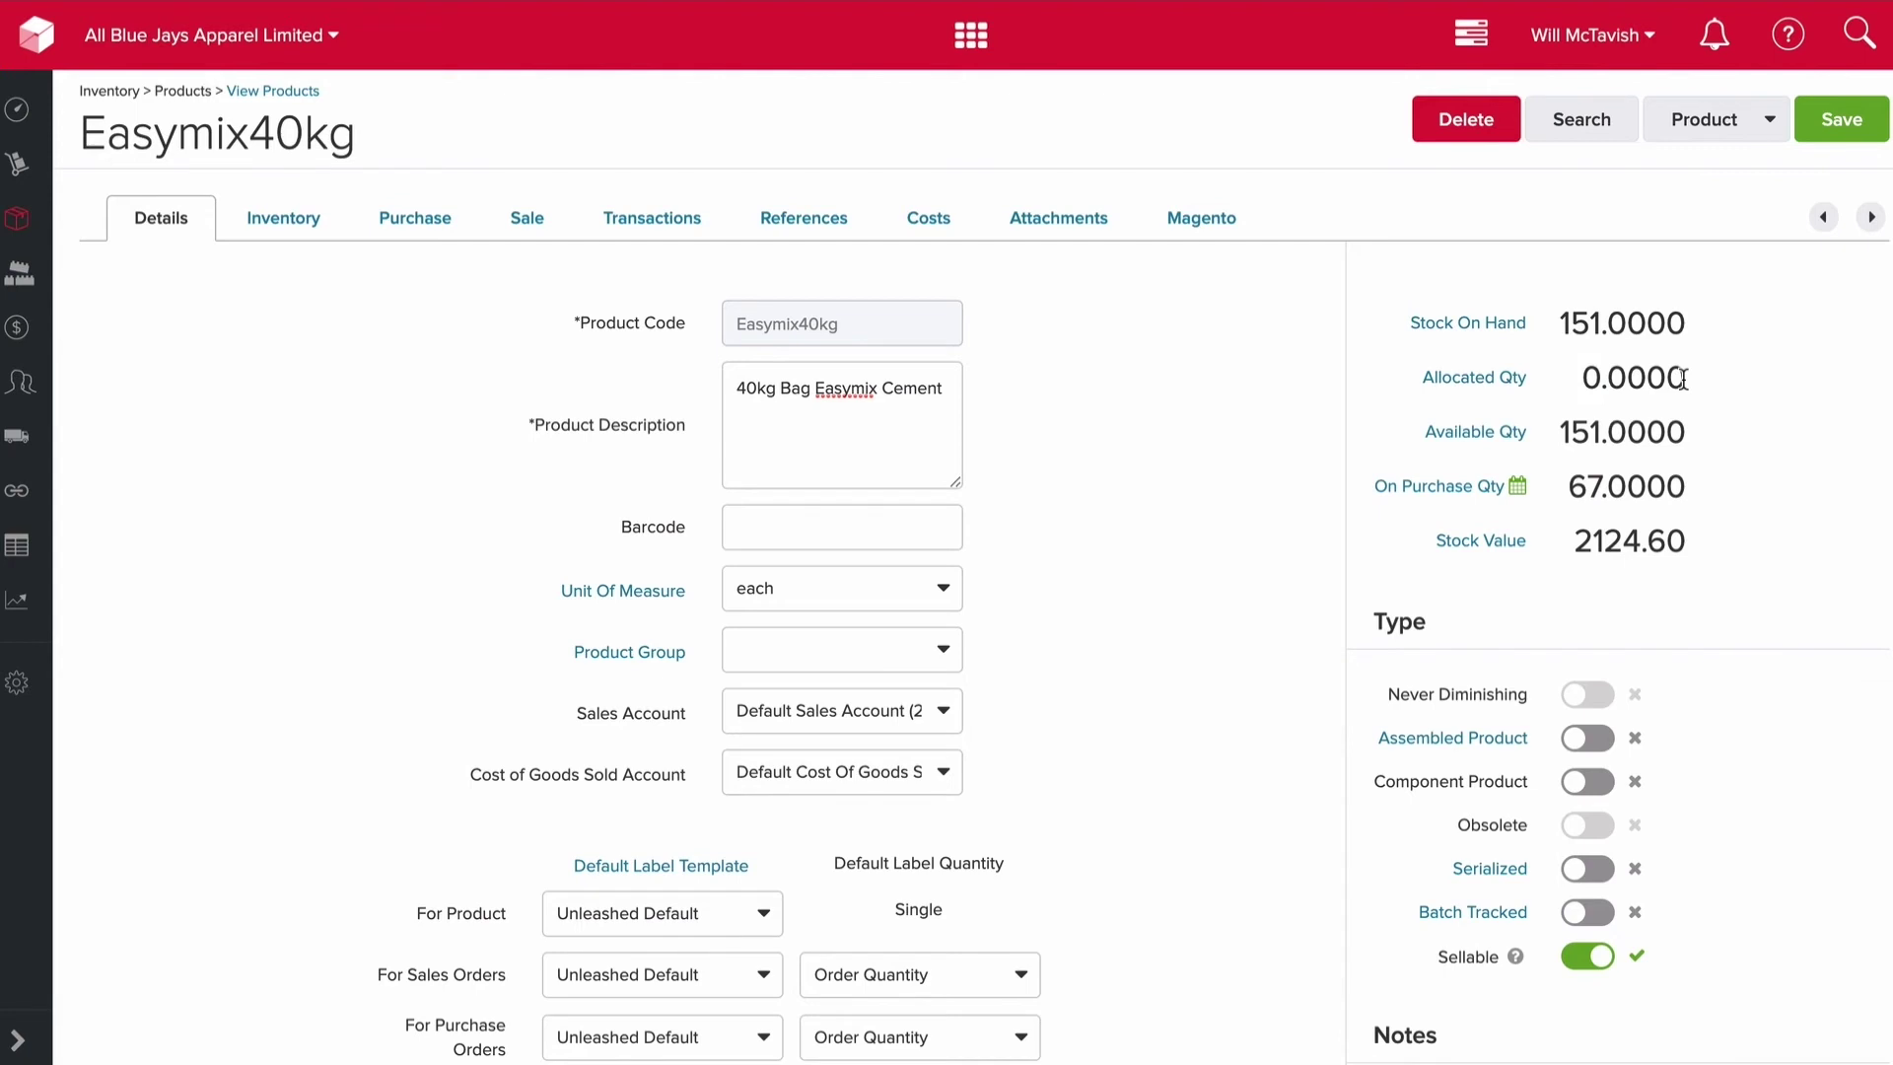
left_click_drag(1597, 374, 1649, 377)
left_click(1721, 383)
left_click_drag(1561, 312, 1653, 314)
left_click_drag(1599, 376, 1648, 378)
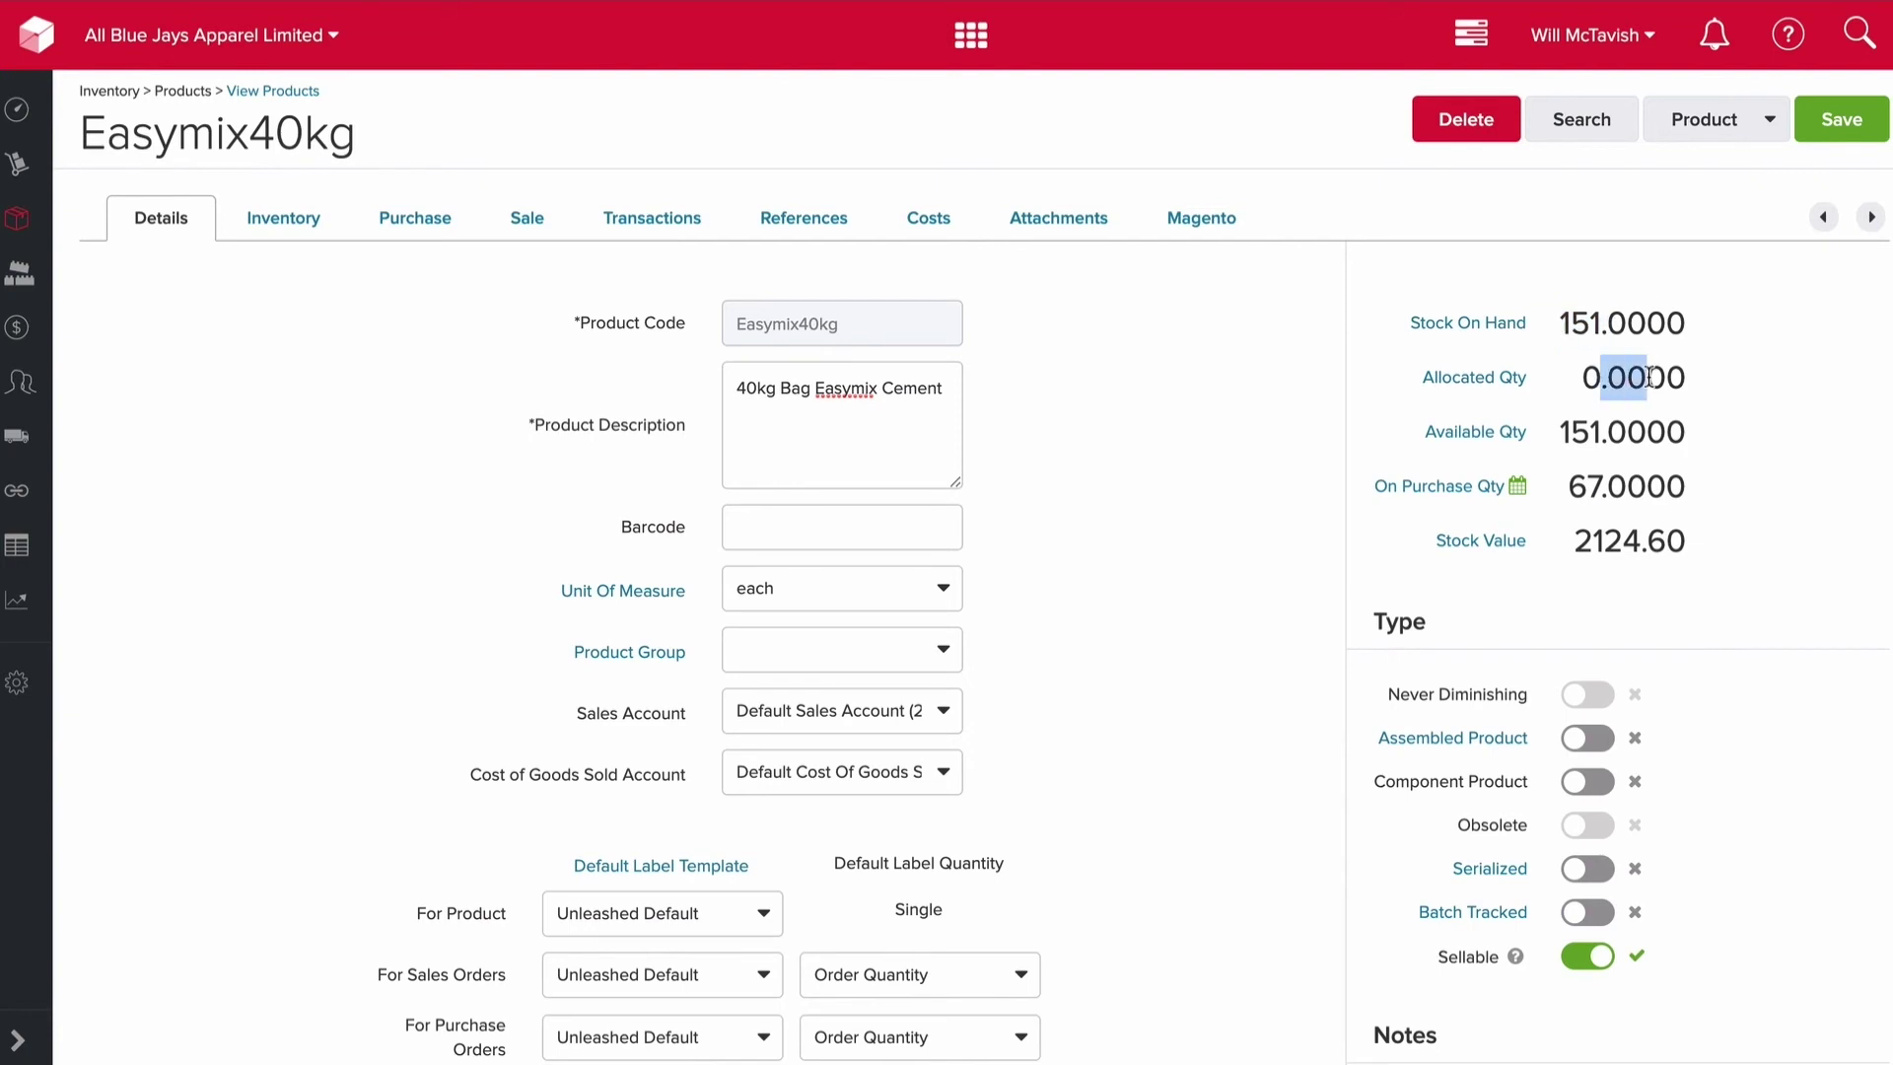
left_click(1706, 382)
left_click_drag(1561, 434, 1618, 434)
left_click(1710, 438)
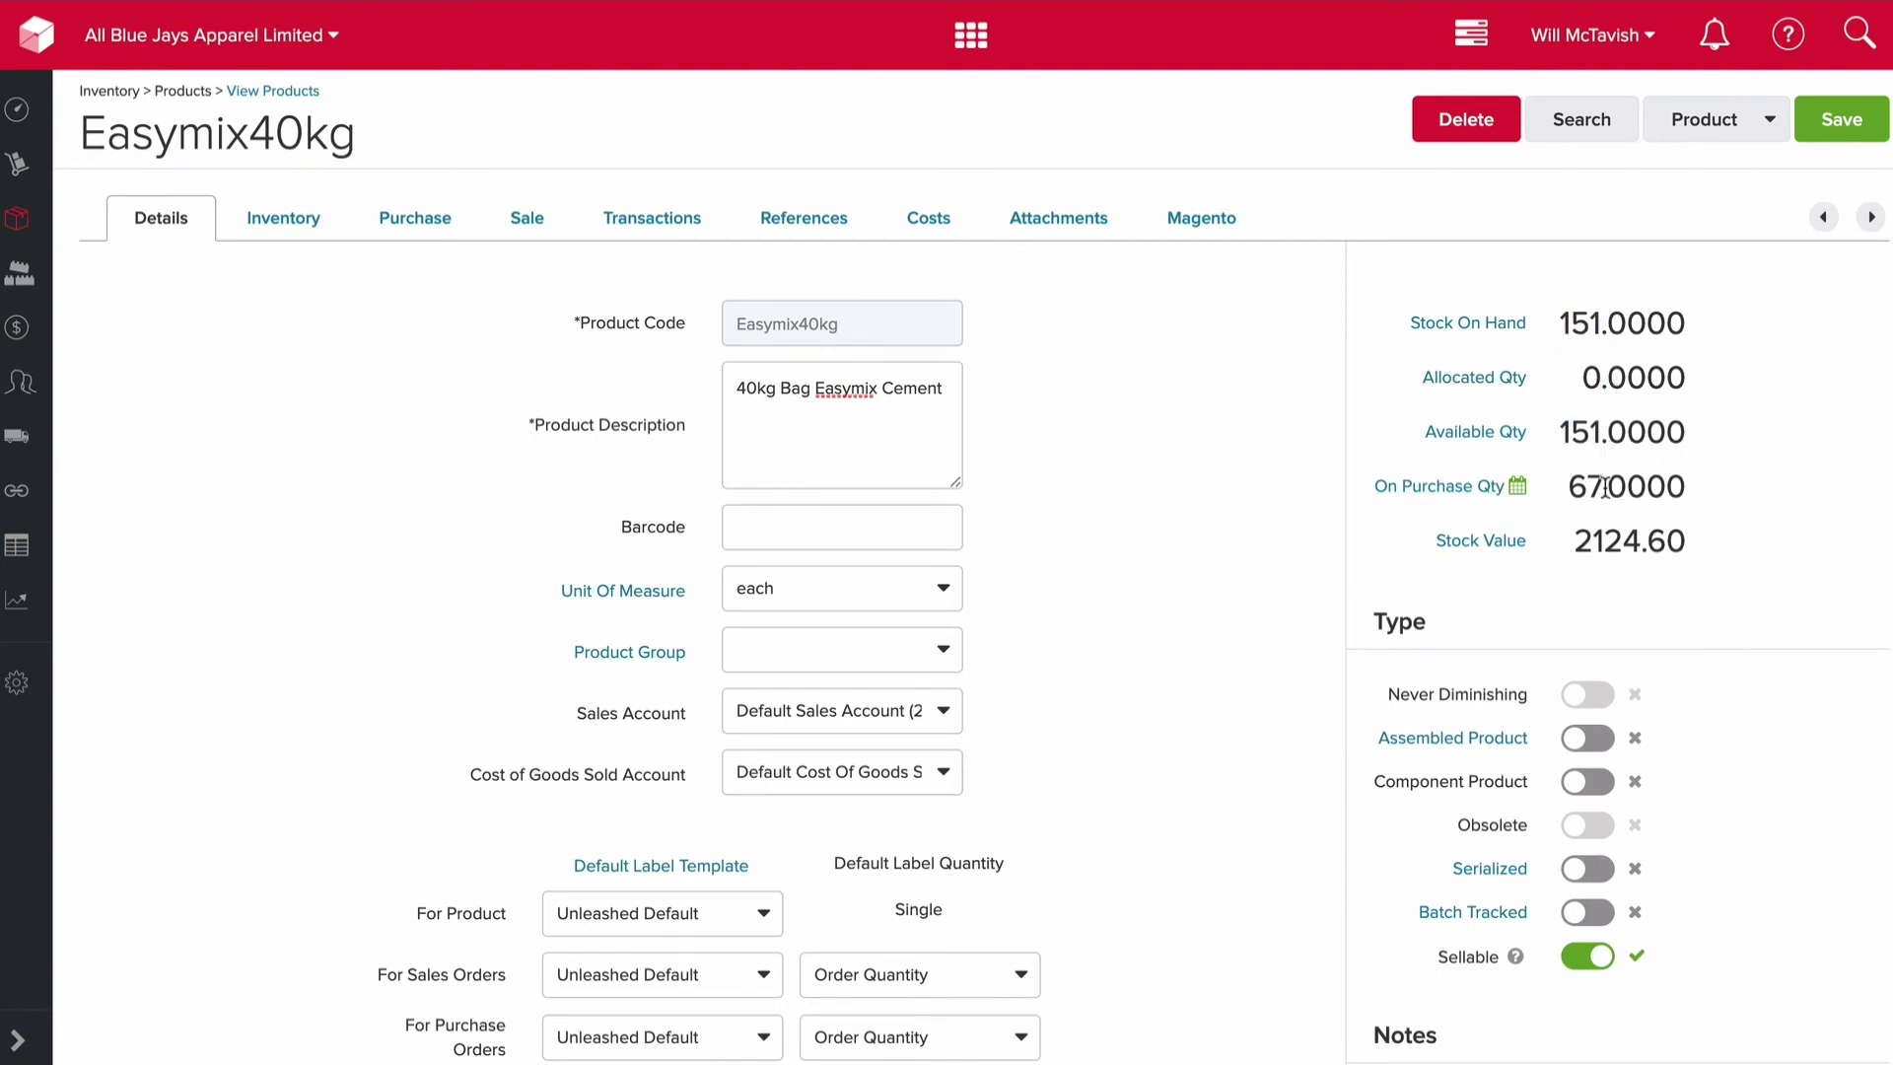
left_click_drag(1605, 487, 1572, 487)
left_click(1692, 493)
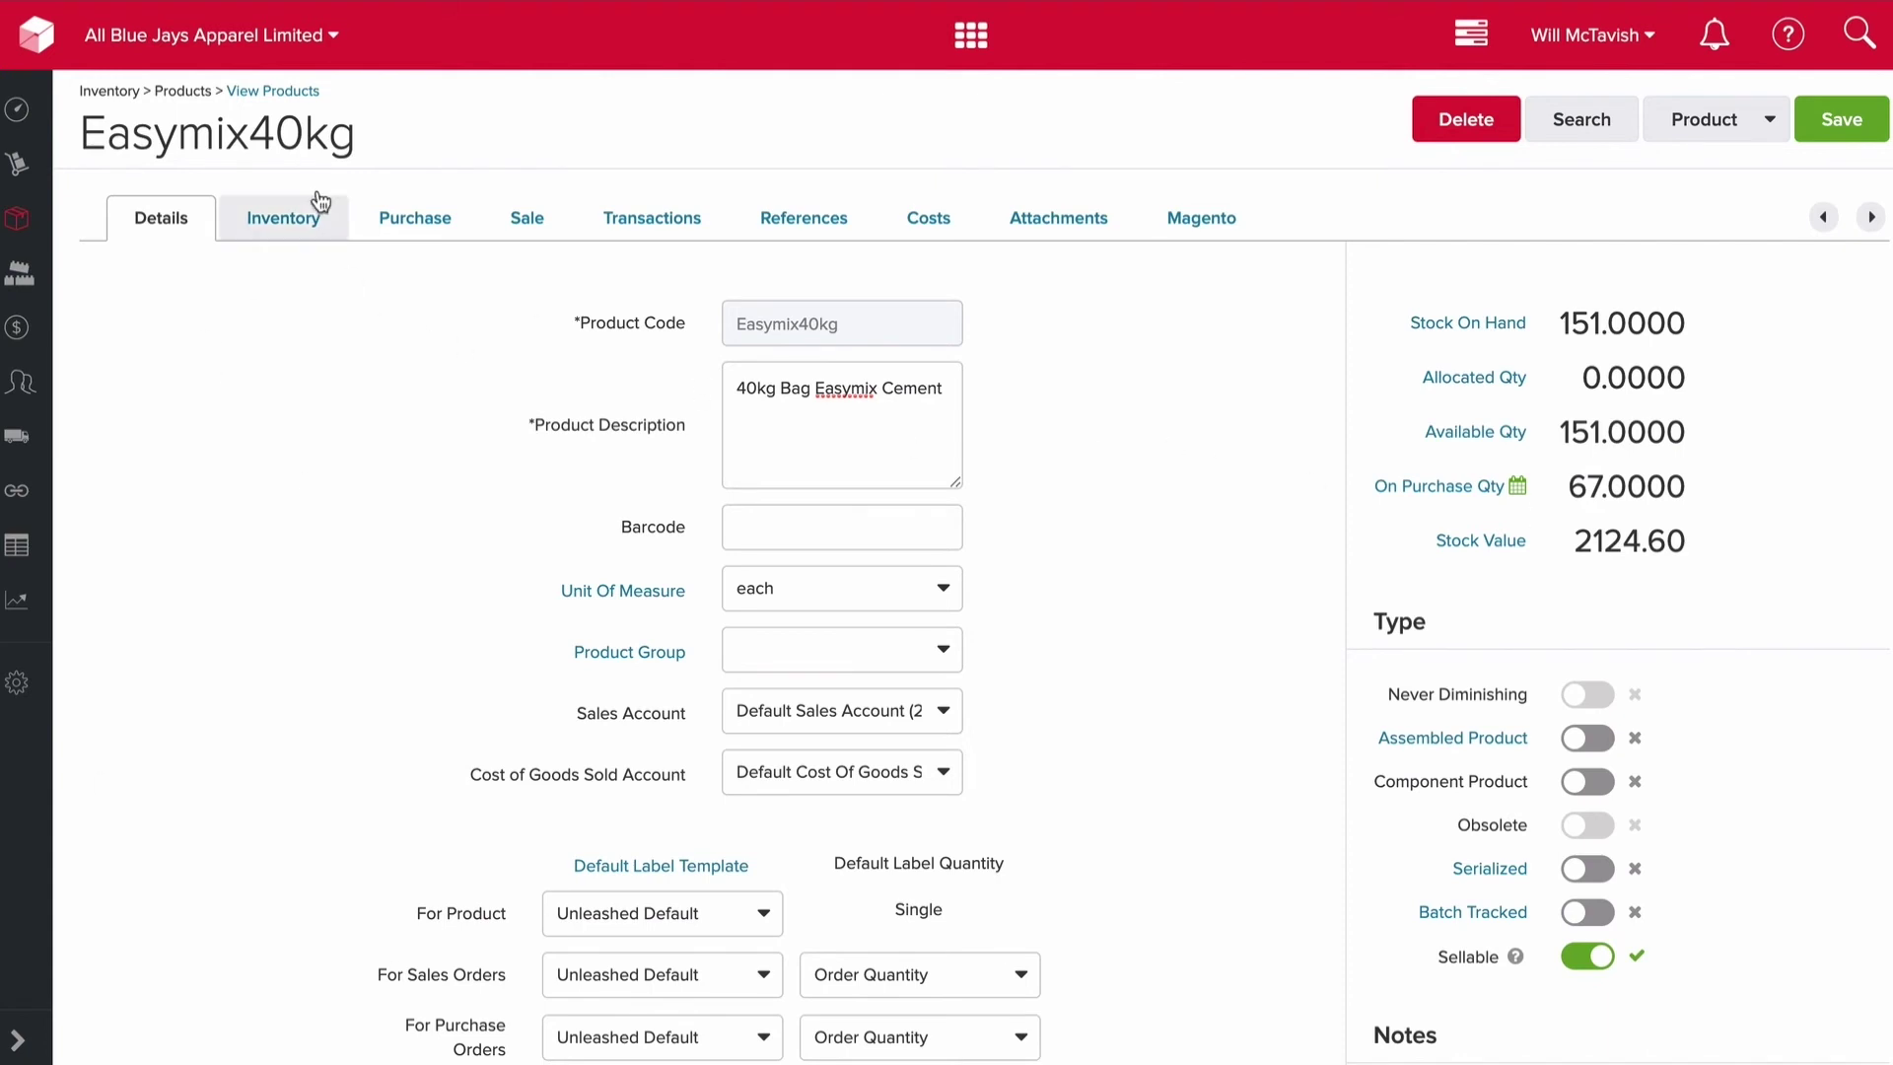
- Open the Inventory tab showing per-warehouse stock, with SCS Distbutors at 131 on hand
left_click(276, 225)
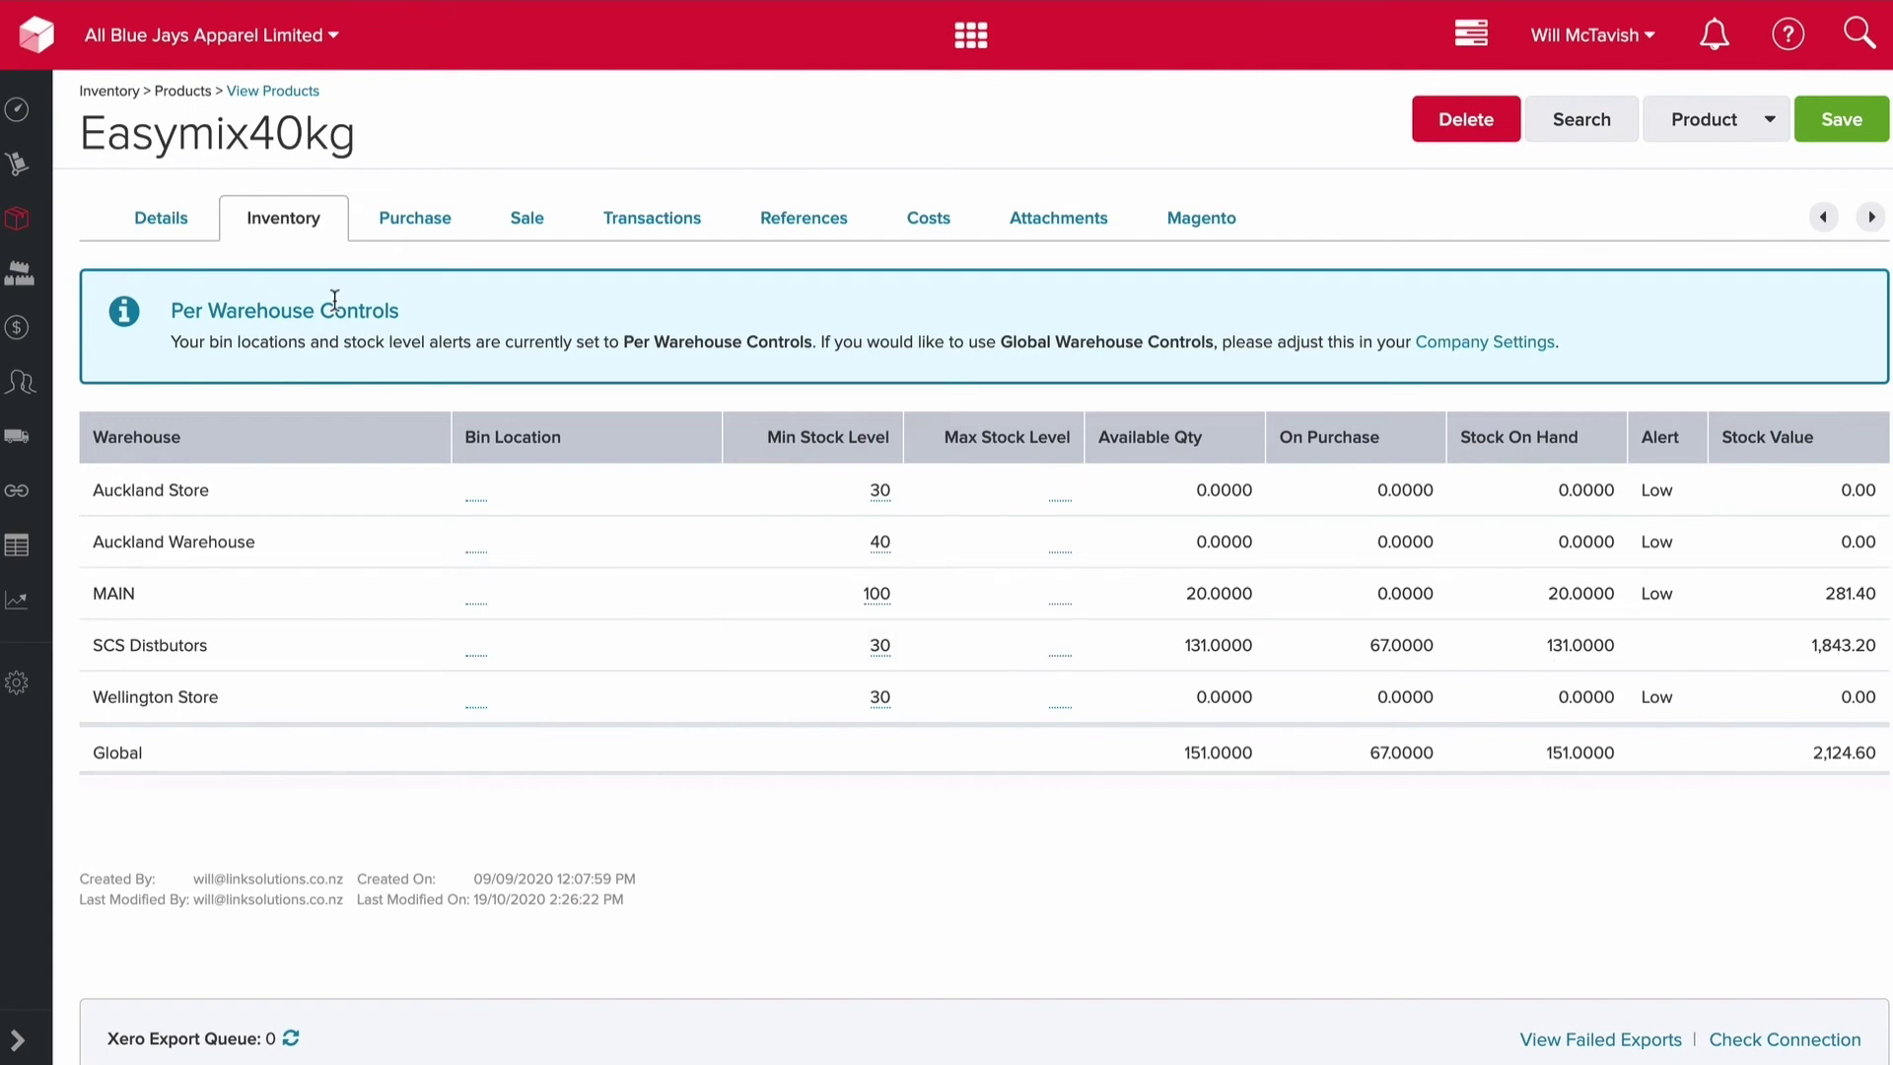
- Review the Purchase tab's 11.50 default purchase price and its two suppliers' prices
left_click(408, 221)
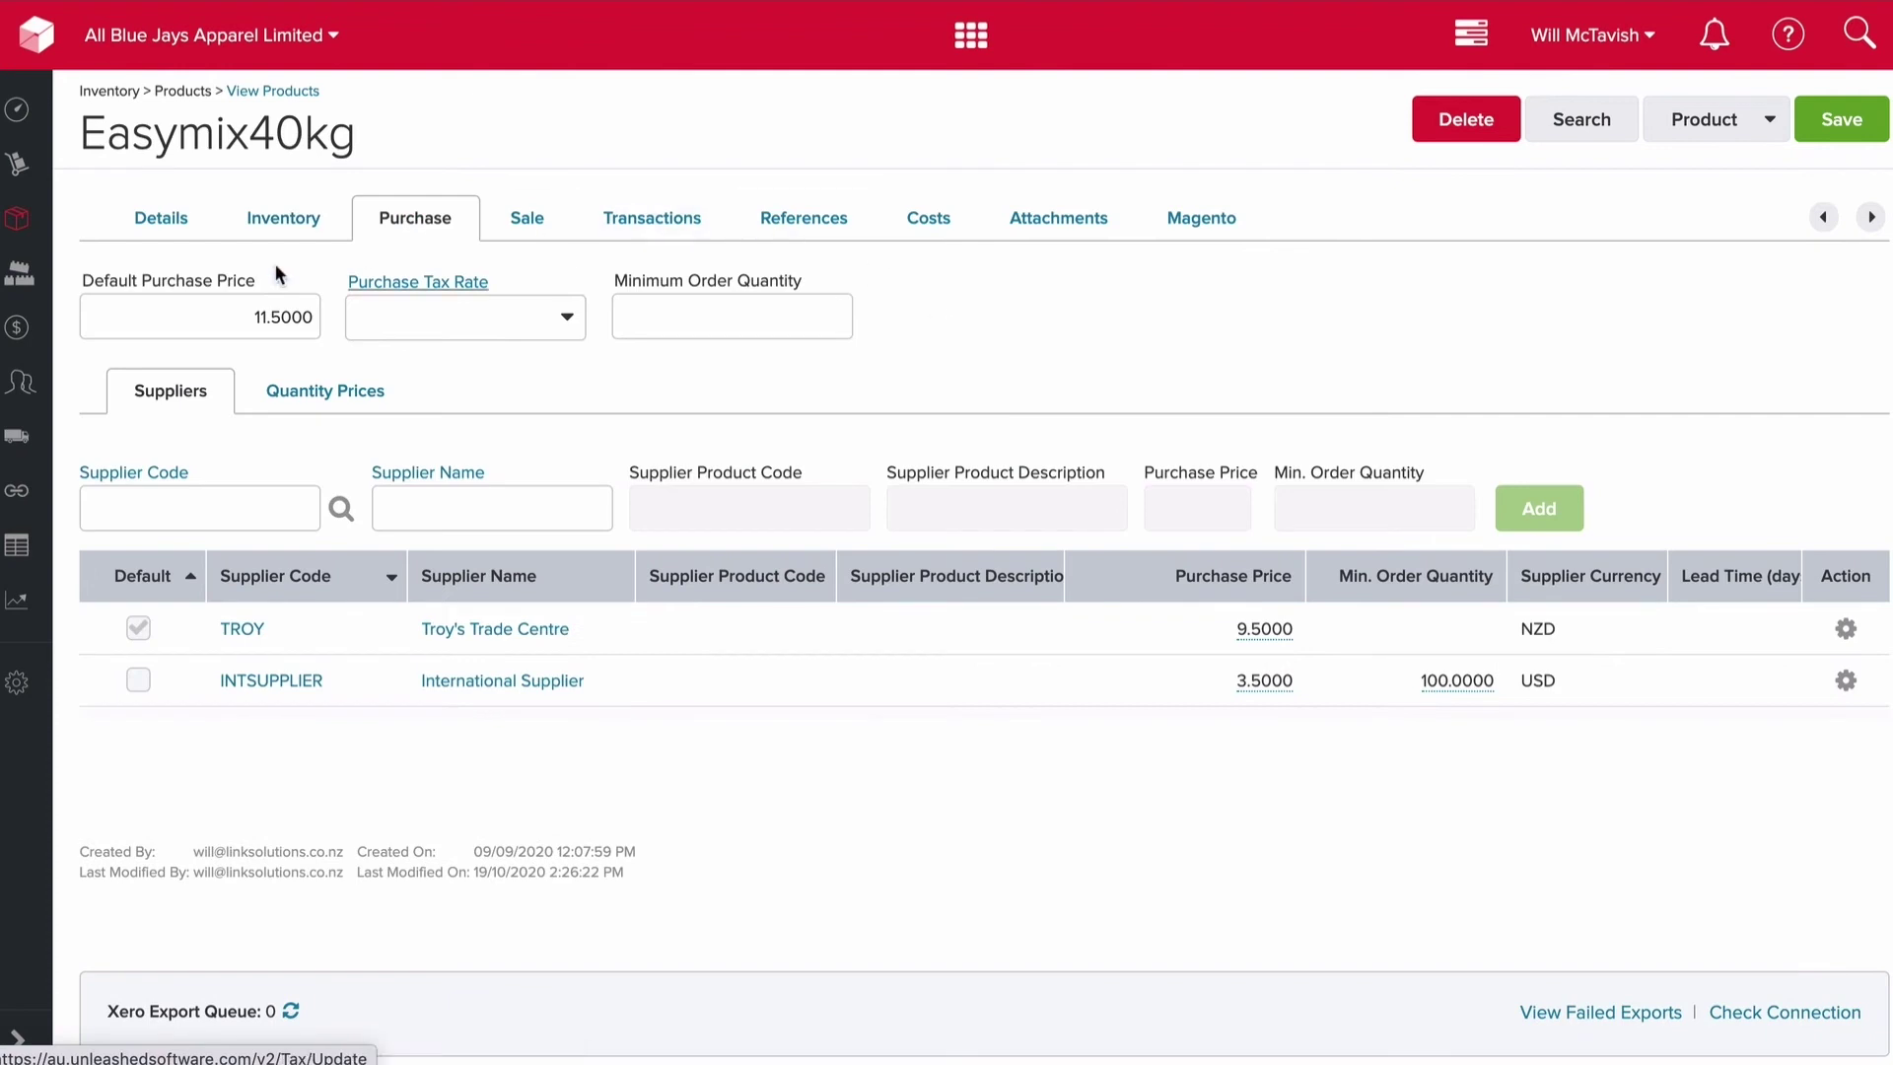
left_click(198, 315)
left_click(1012, 309)
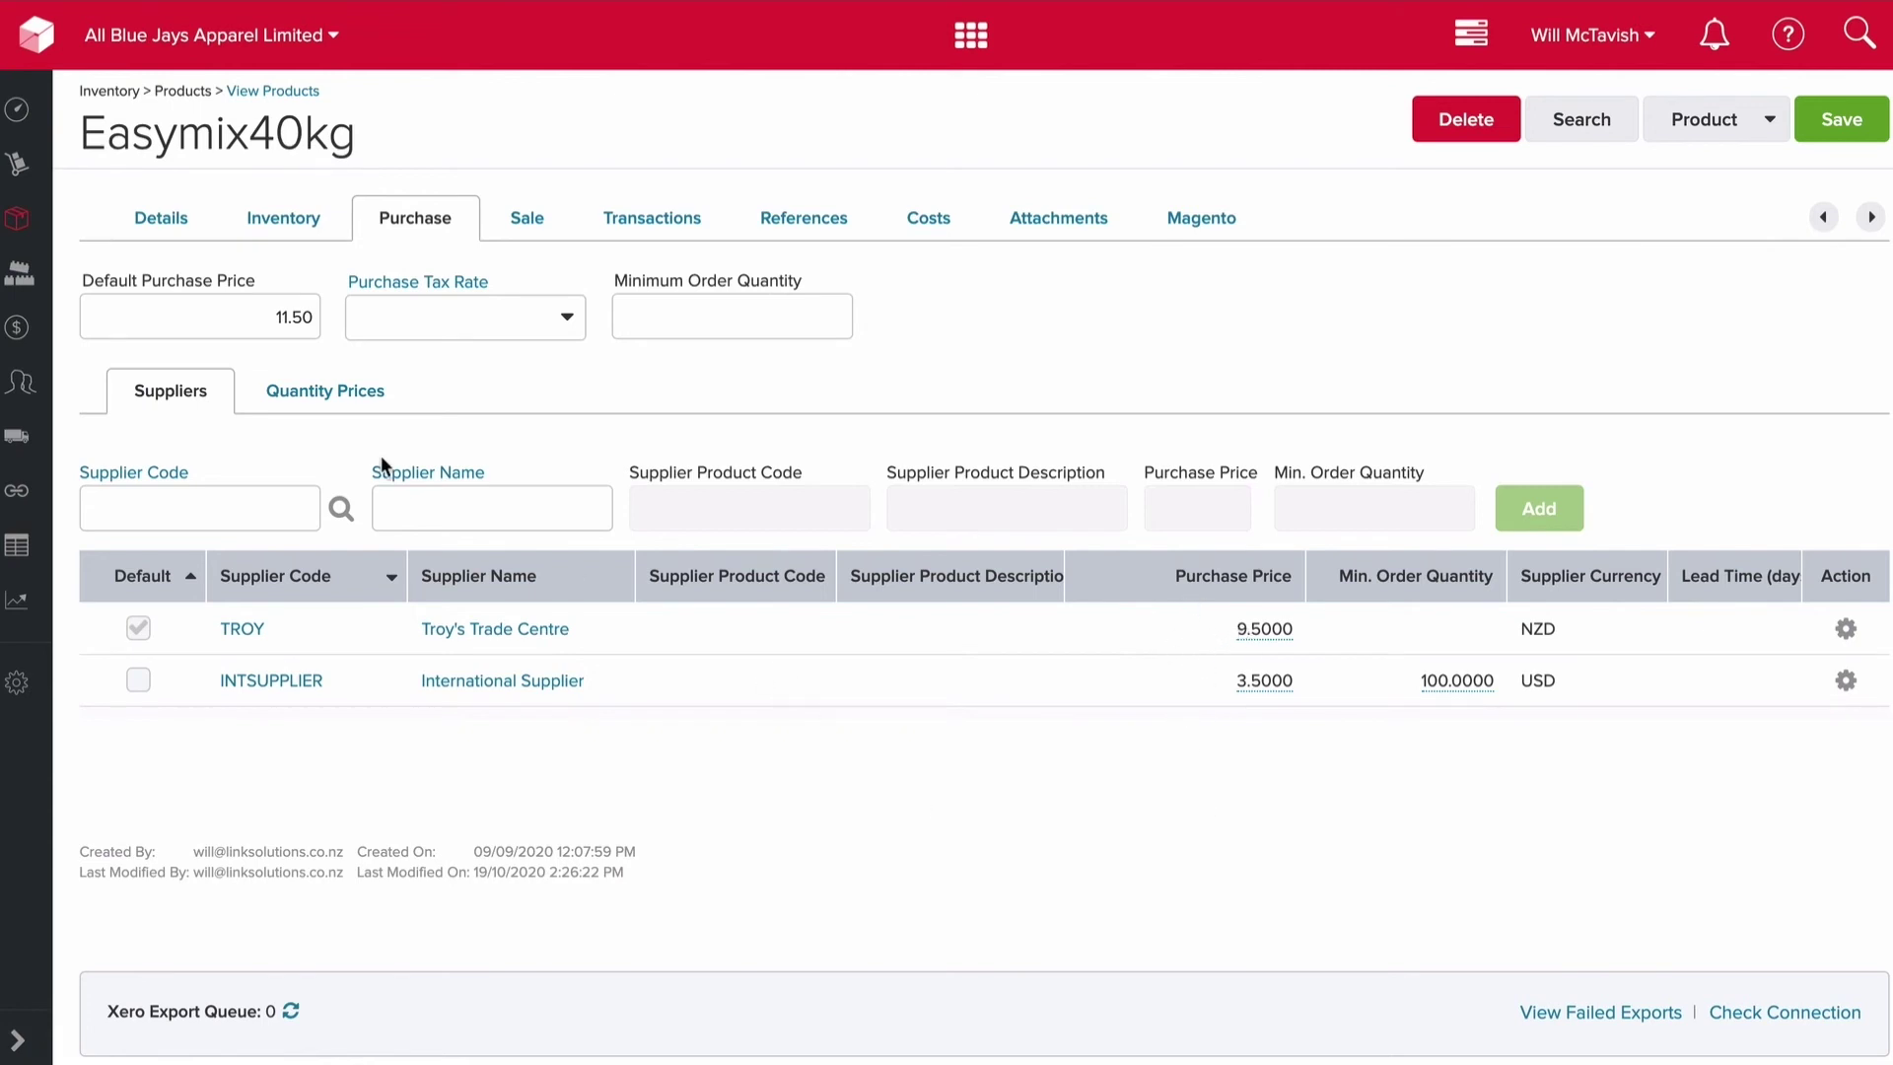
left_click(242, 316)
left_click(1120, 346)
left_click(532, 225)
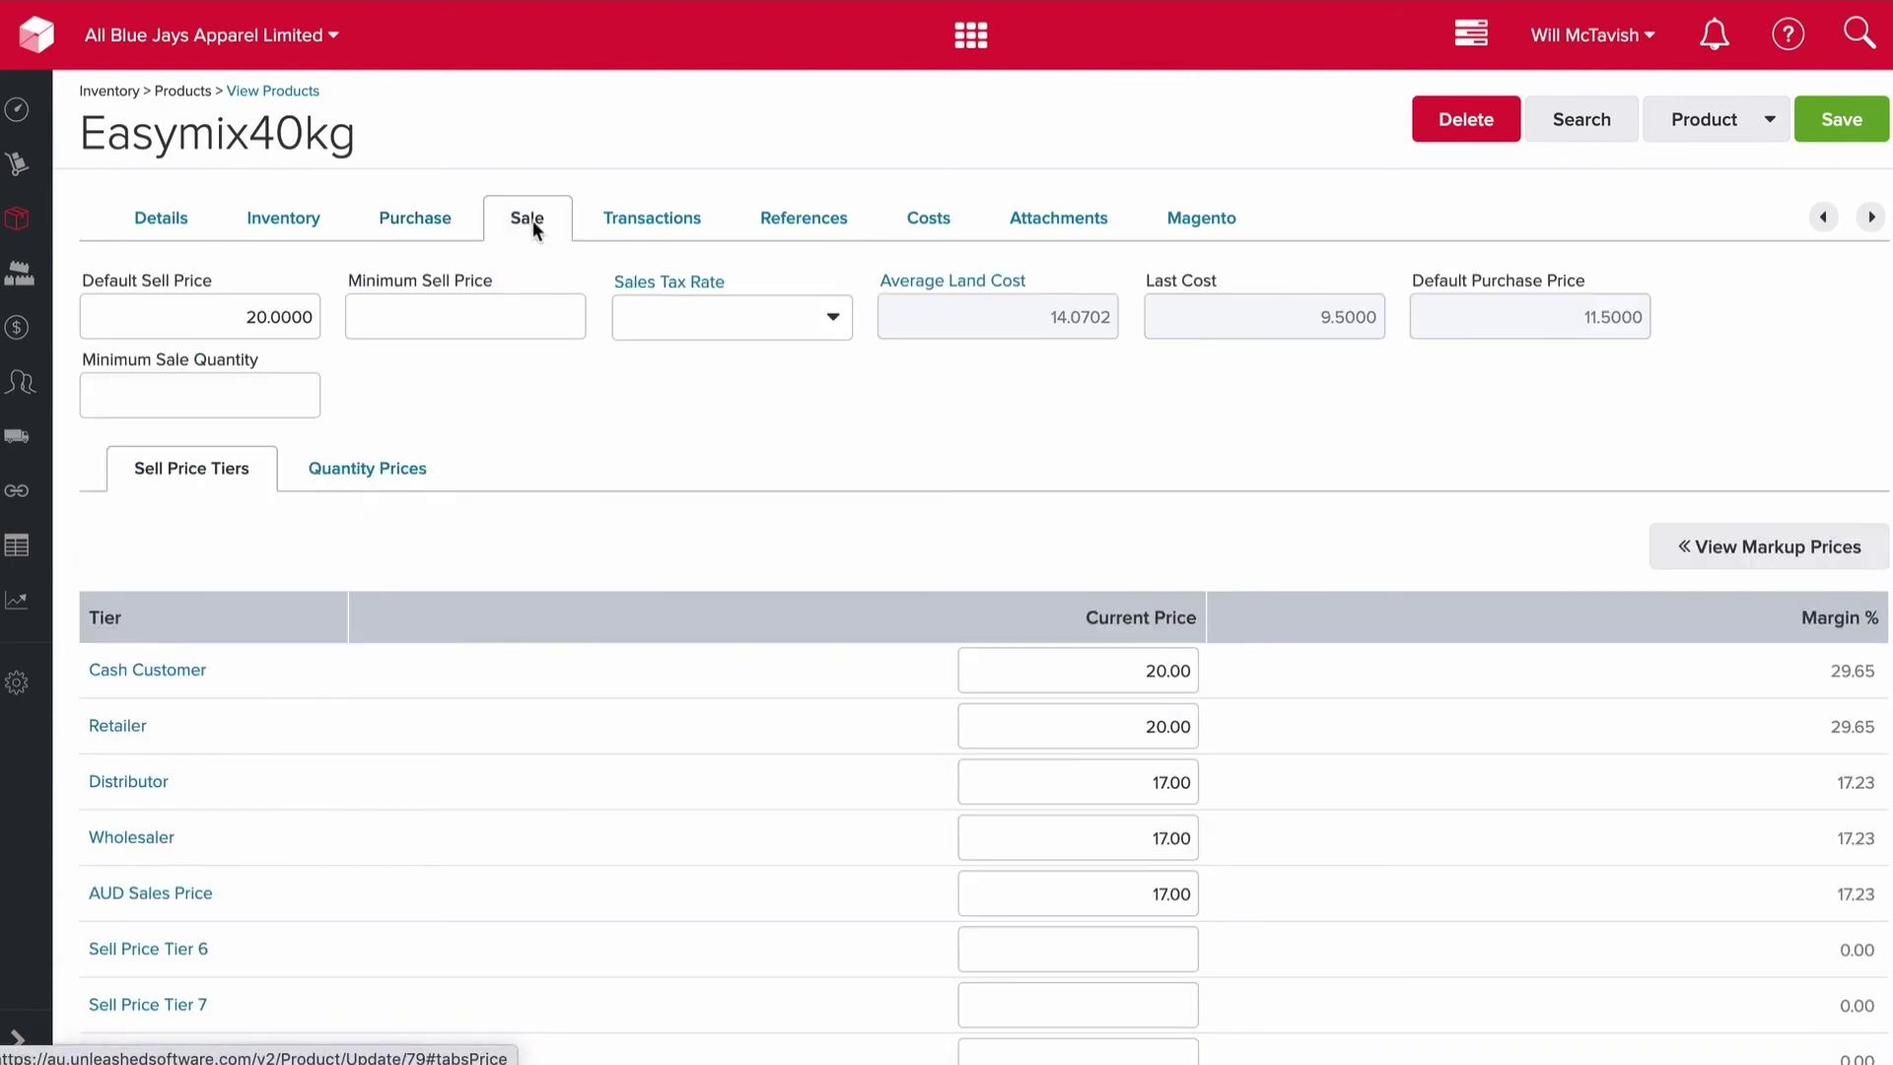
- Review the 20.00 default sell price and scroll through the customer sell price tiers
left_click(258, 317)
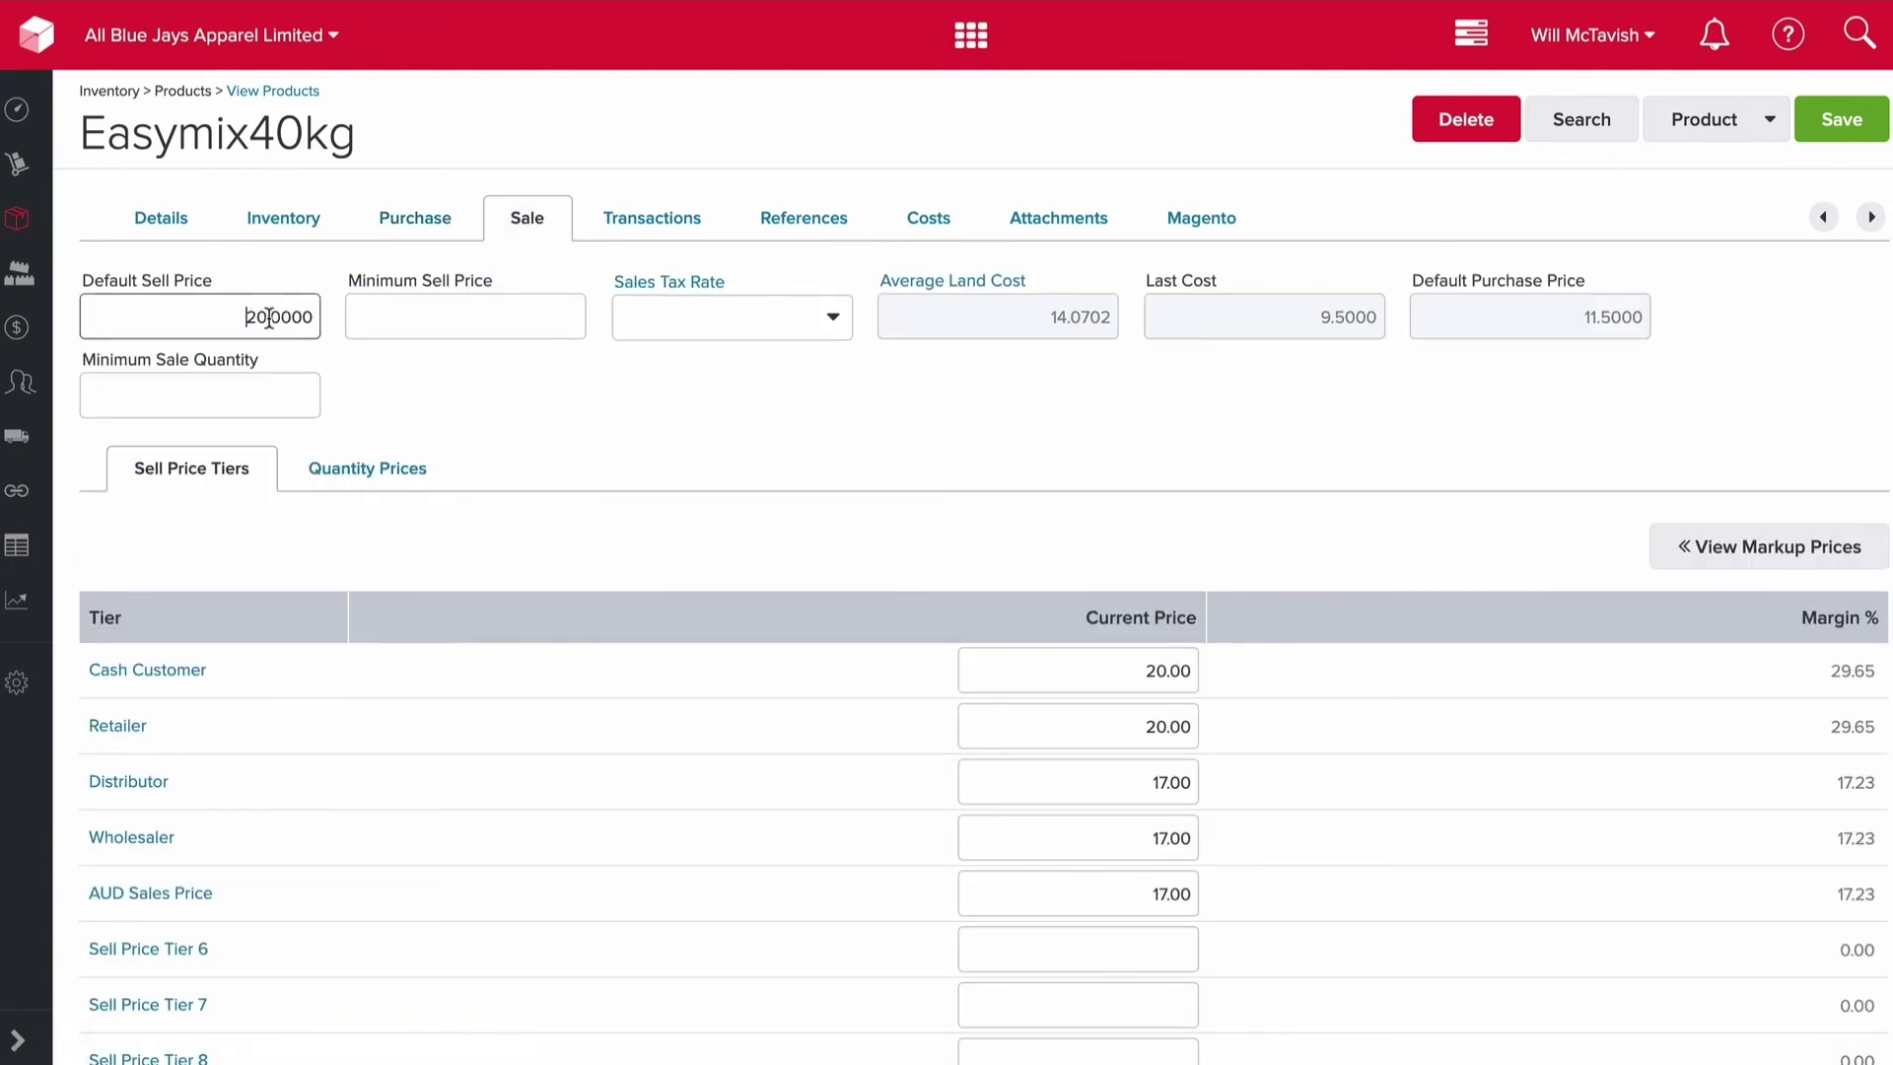
left_click(570, 390)
scroll(570, 390, "down", 1)
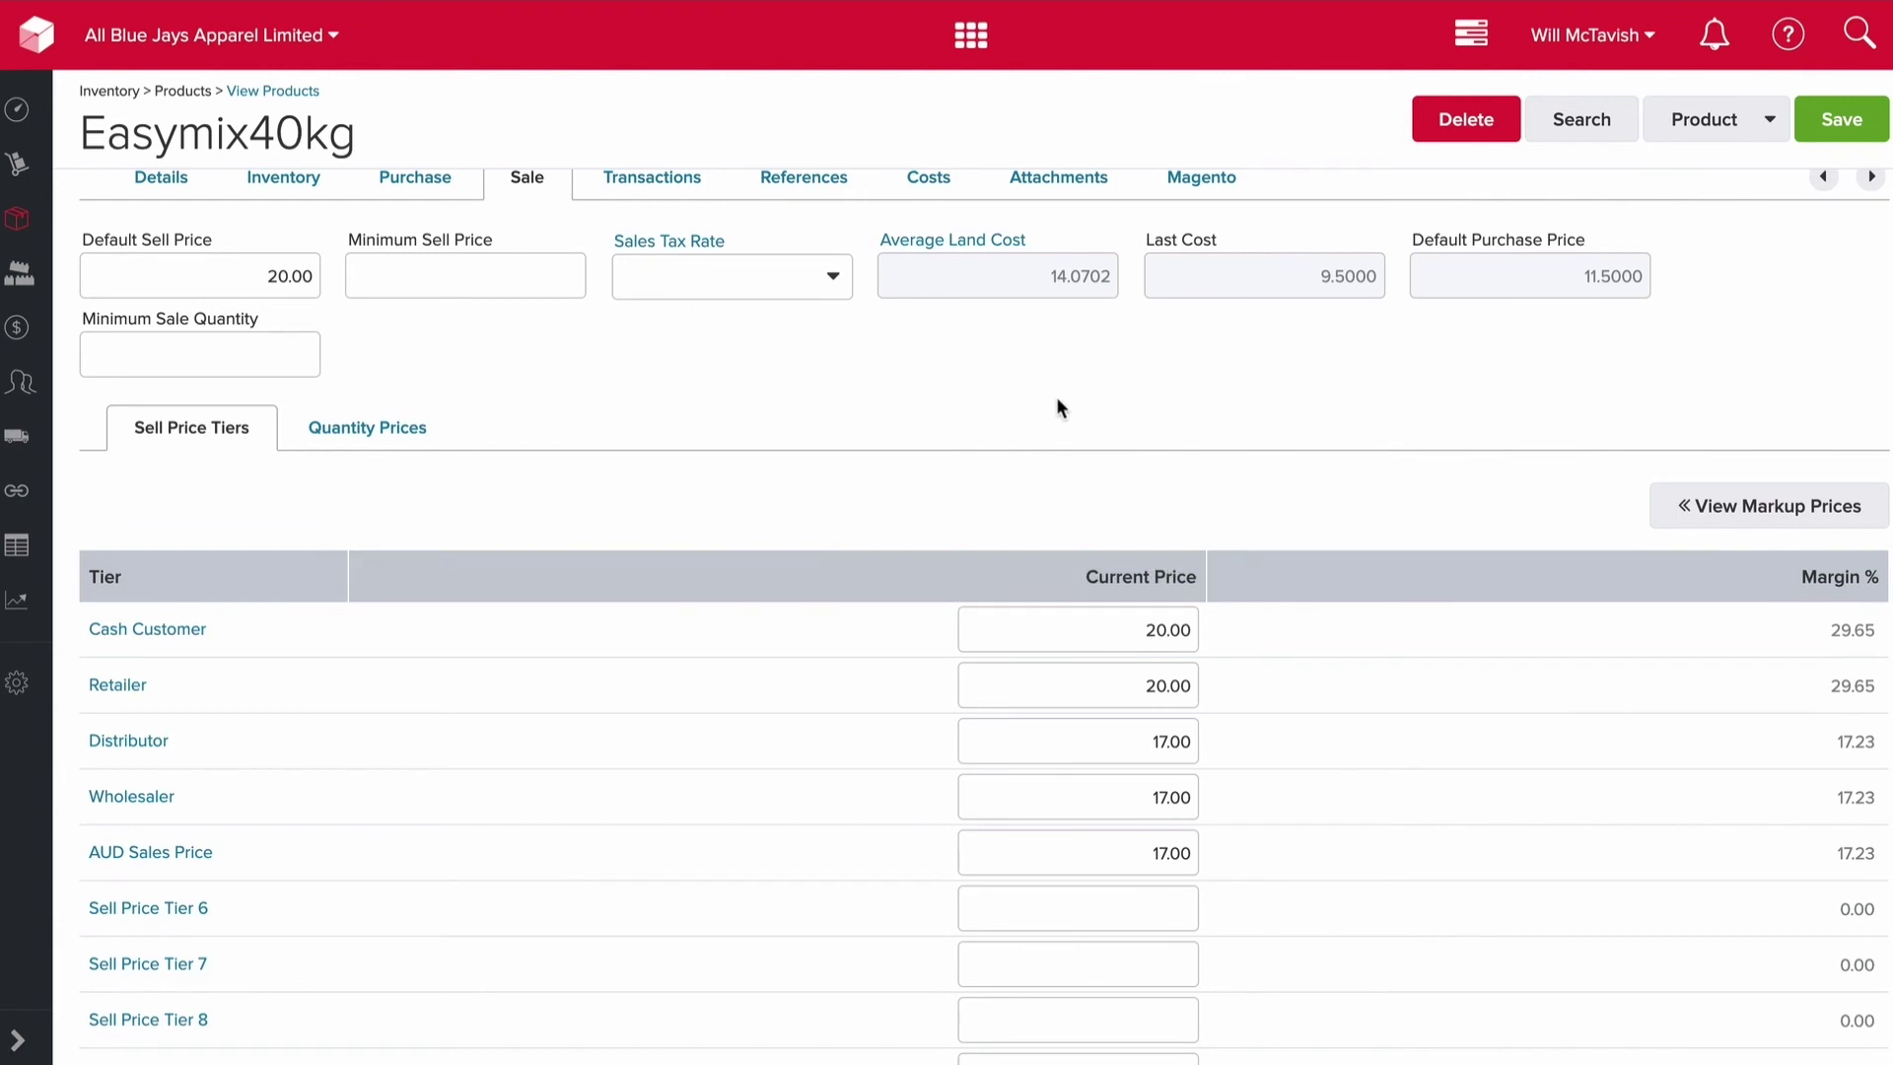
scroll(1057, 399, "up", 1)
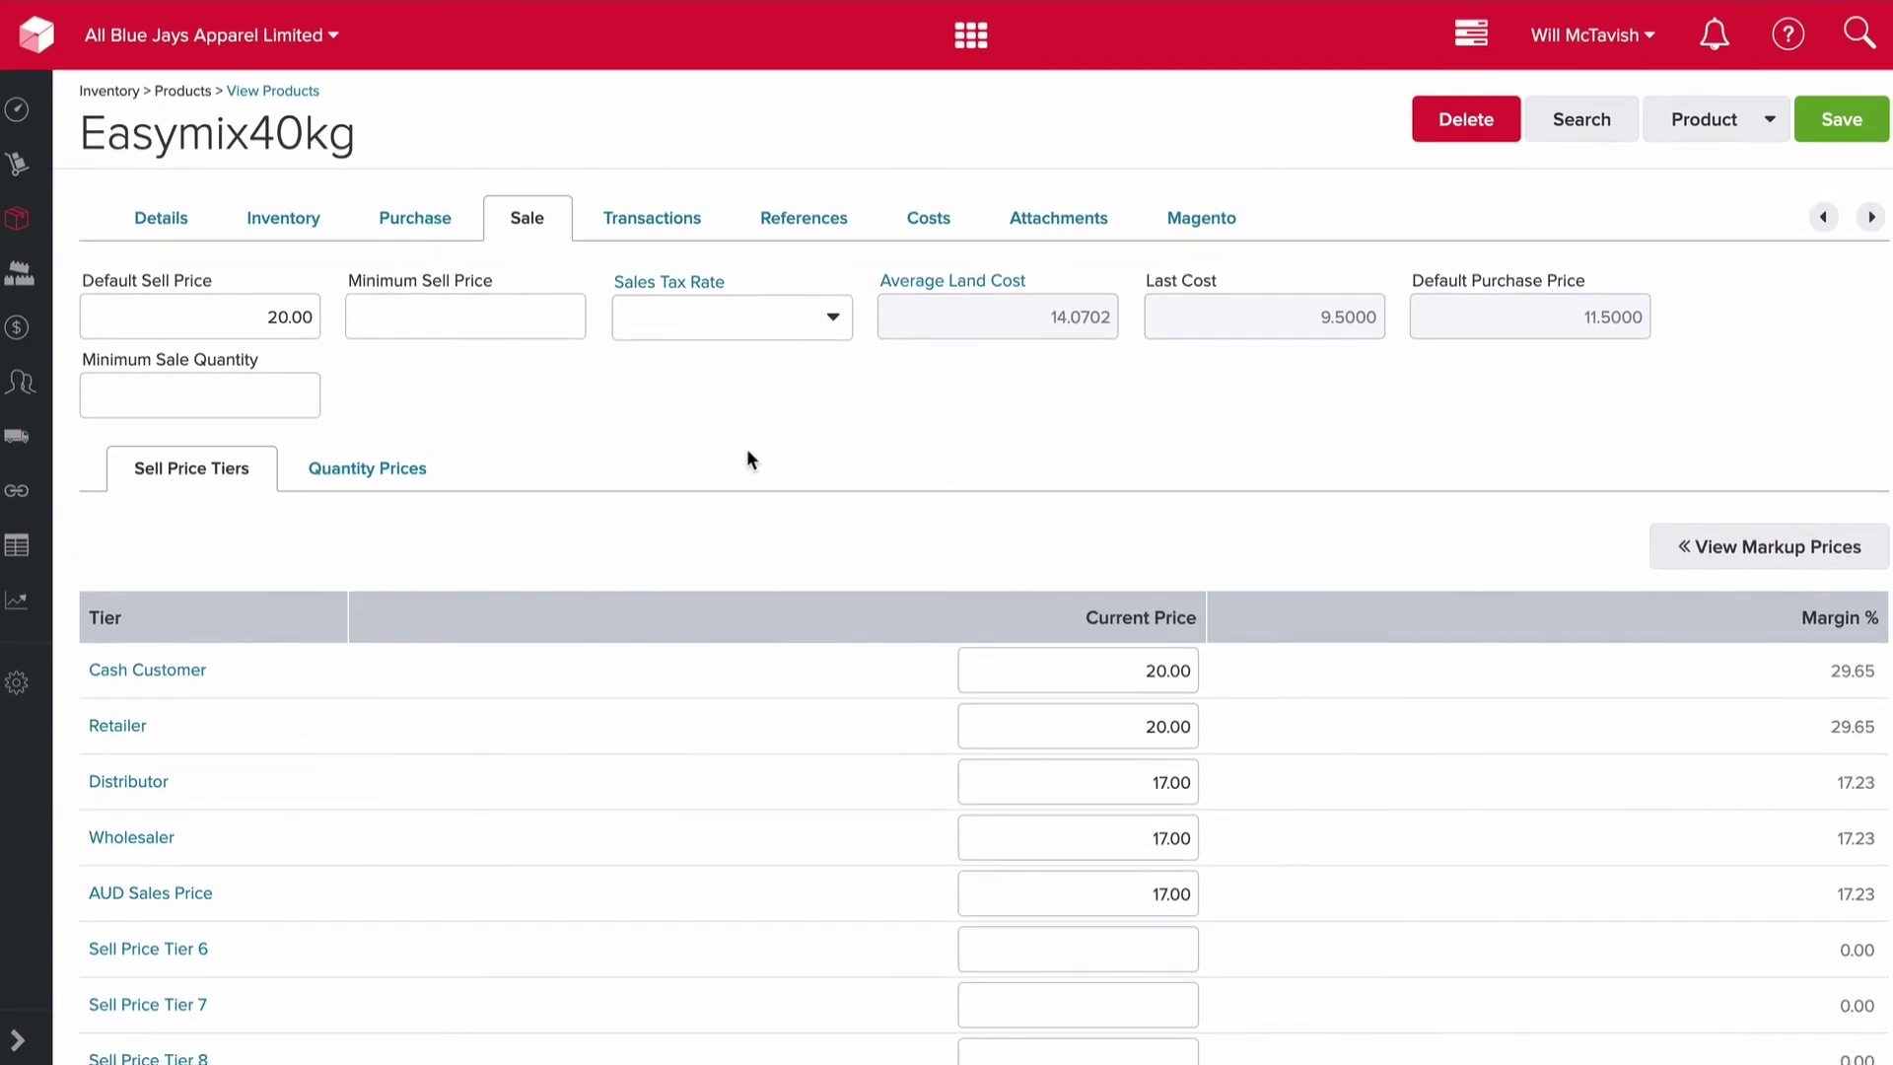
- Check the 18.00 quantity price break from 11 units, then view the transaction history
left_click(375, 471)
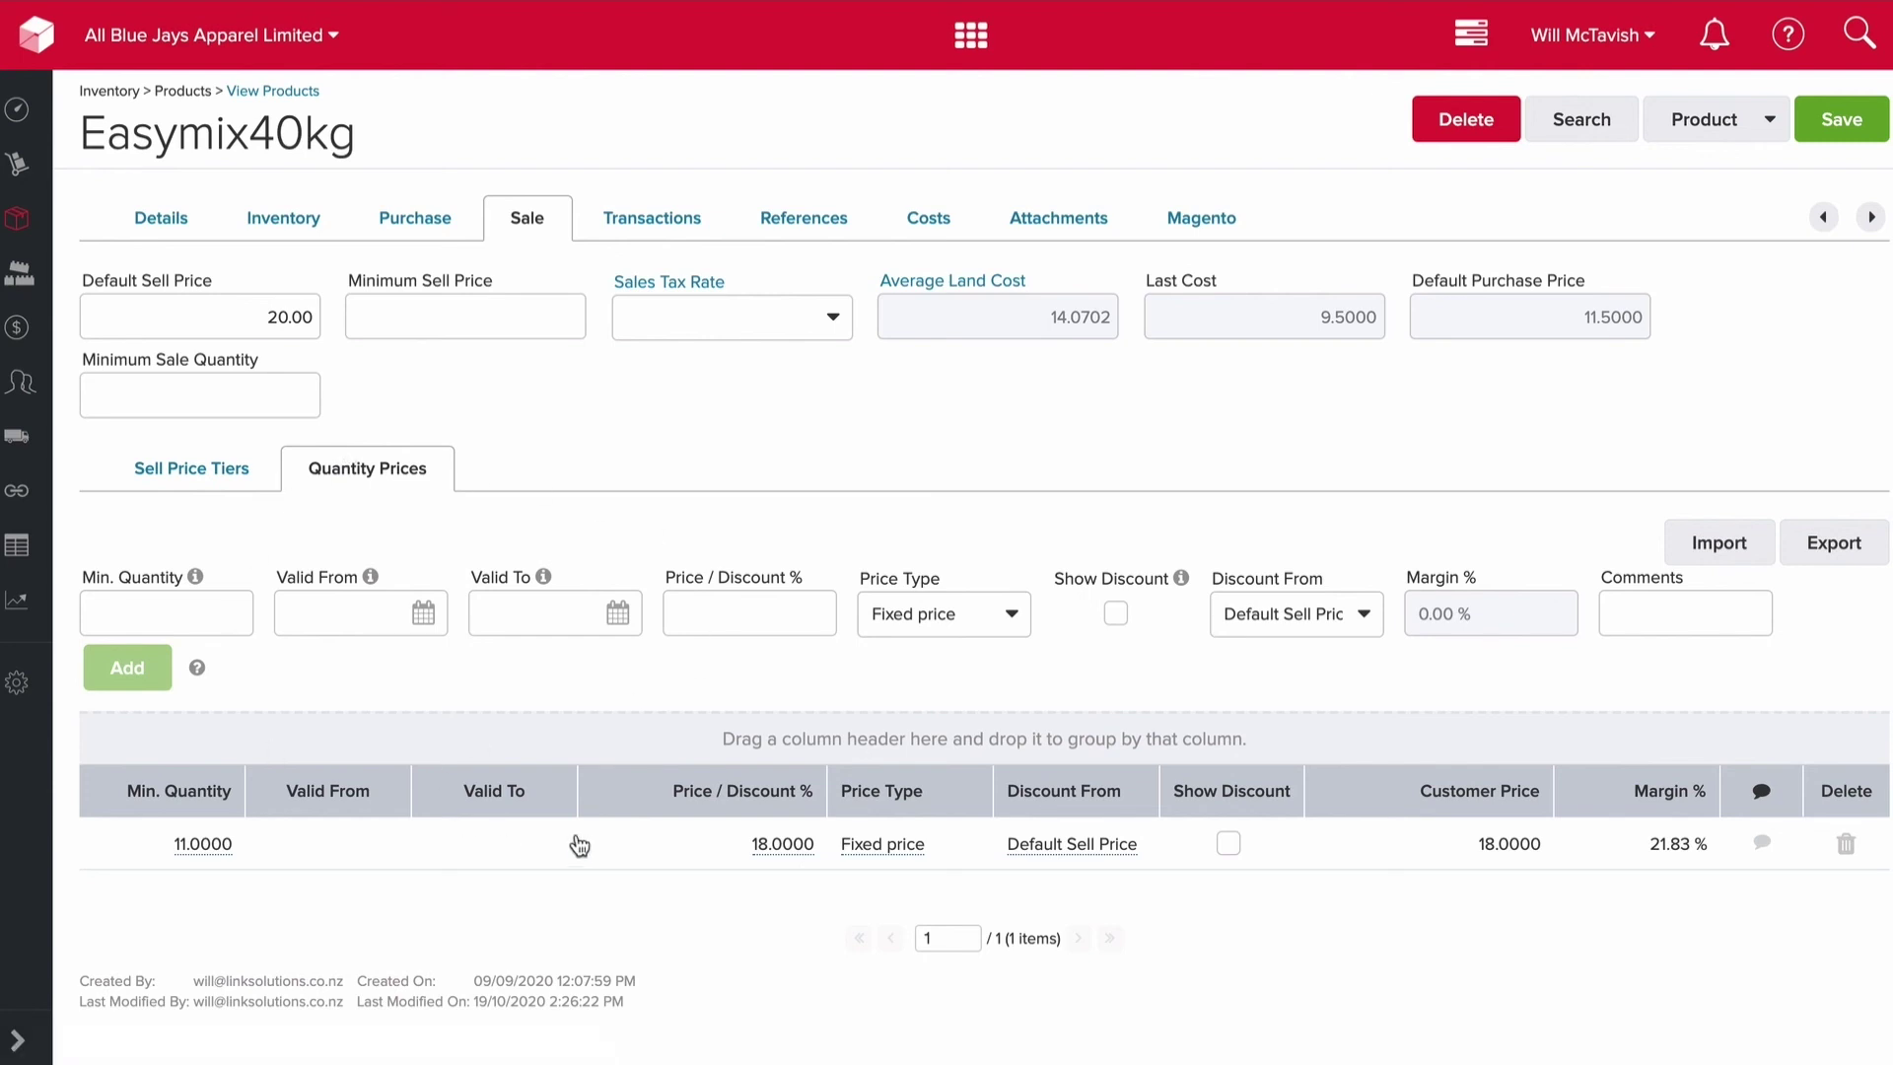
left_click(652, 200)
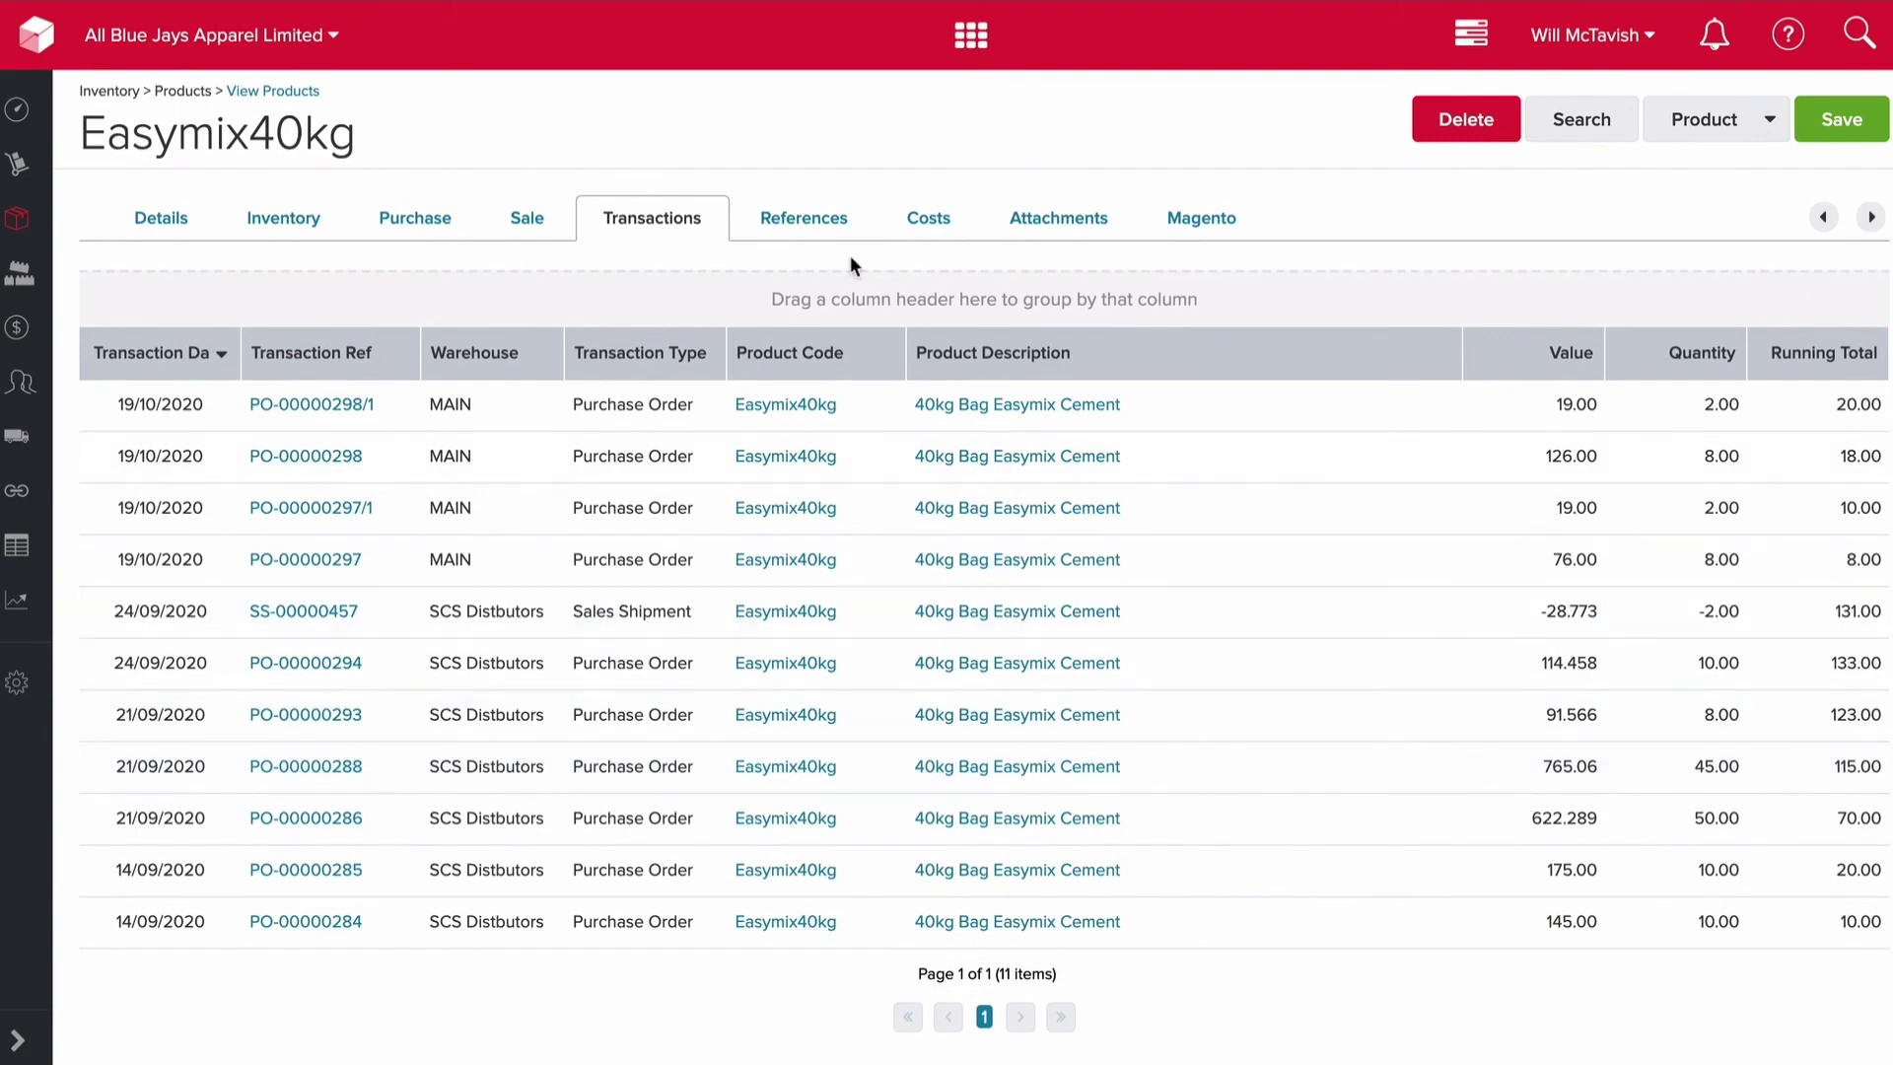
- Switch to the References tab listing the five purchase orders for Easymix40kg
left_click(798, 222)
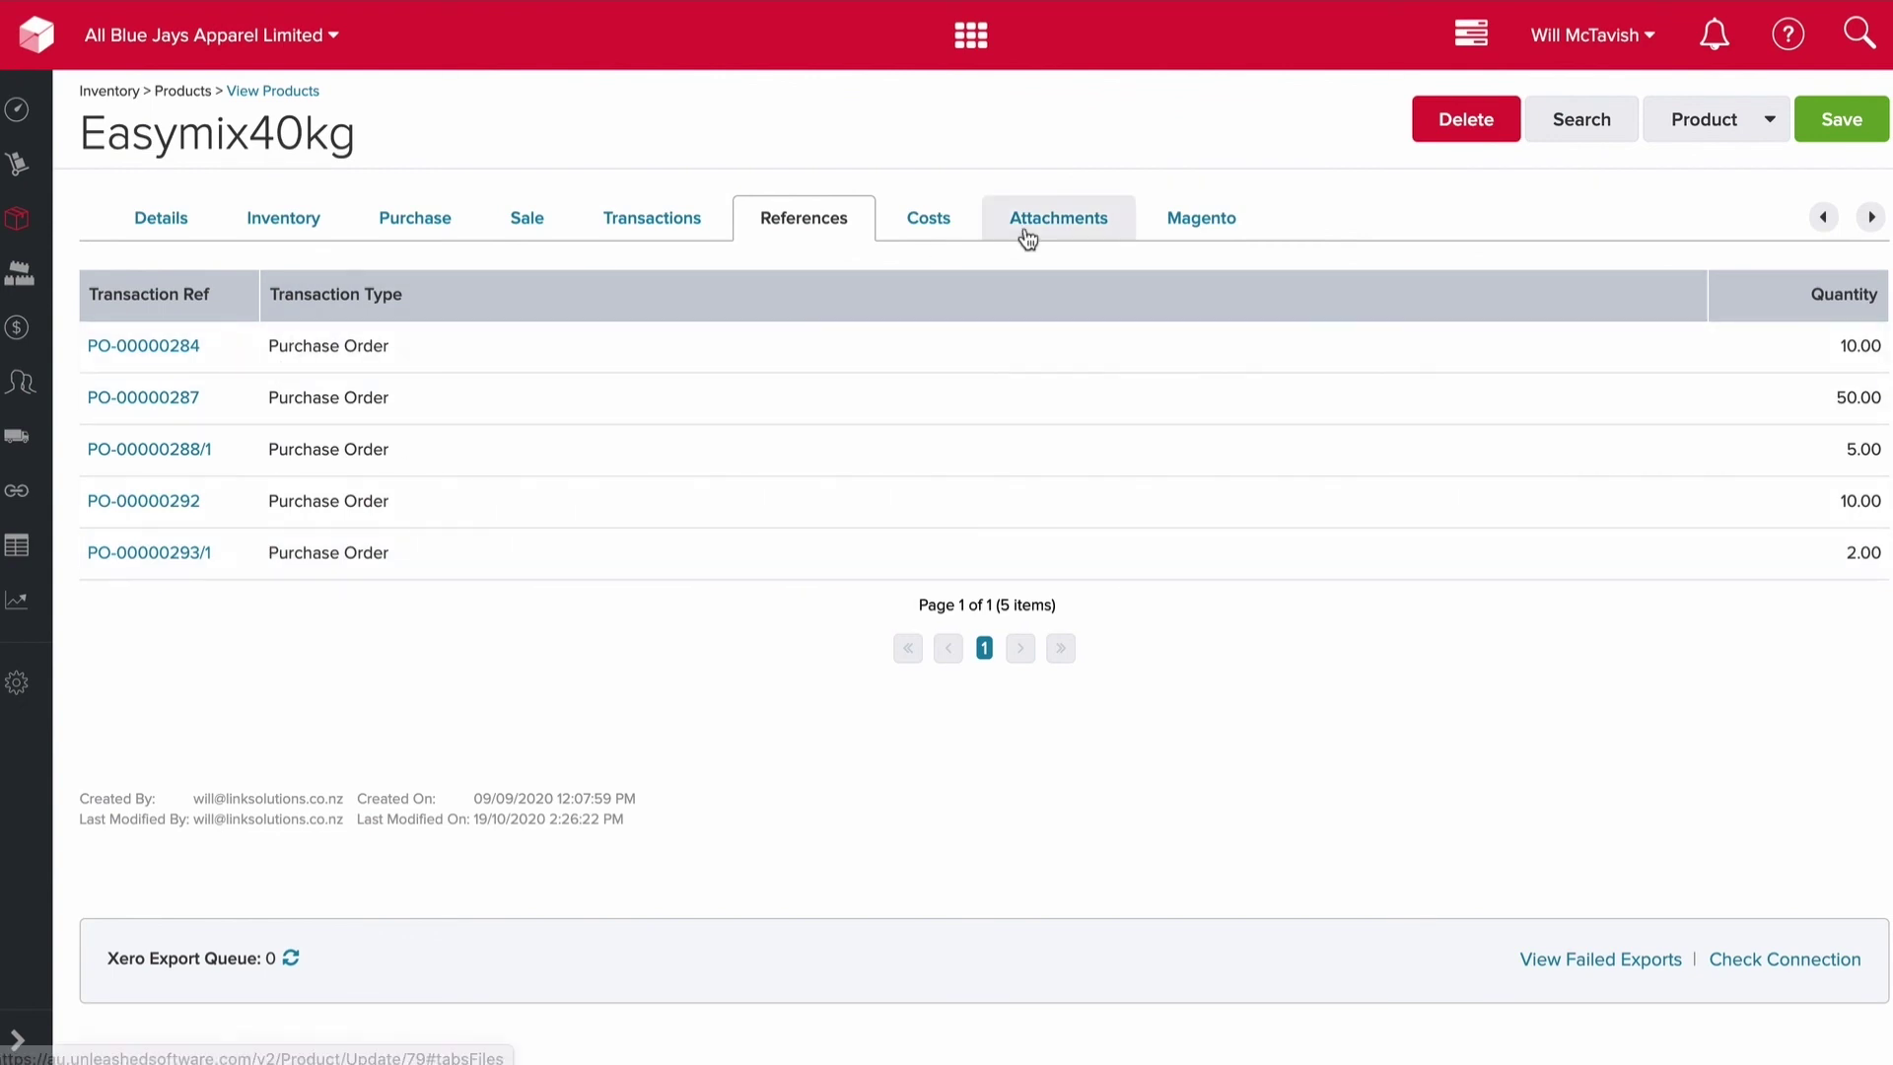
left_click(935, 218)
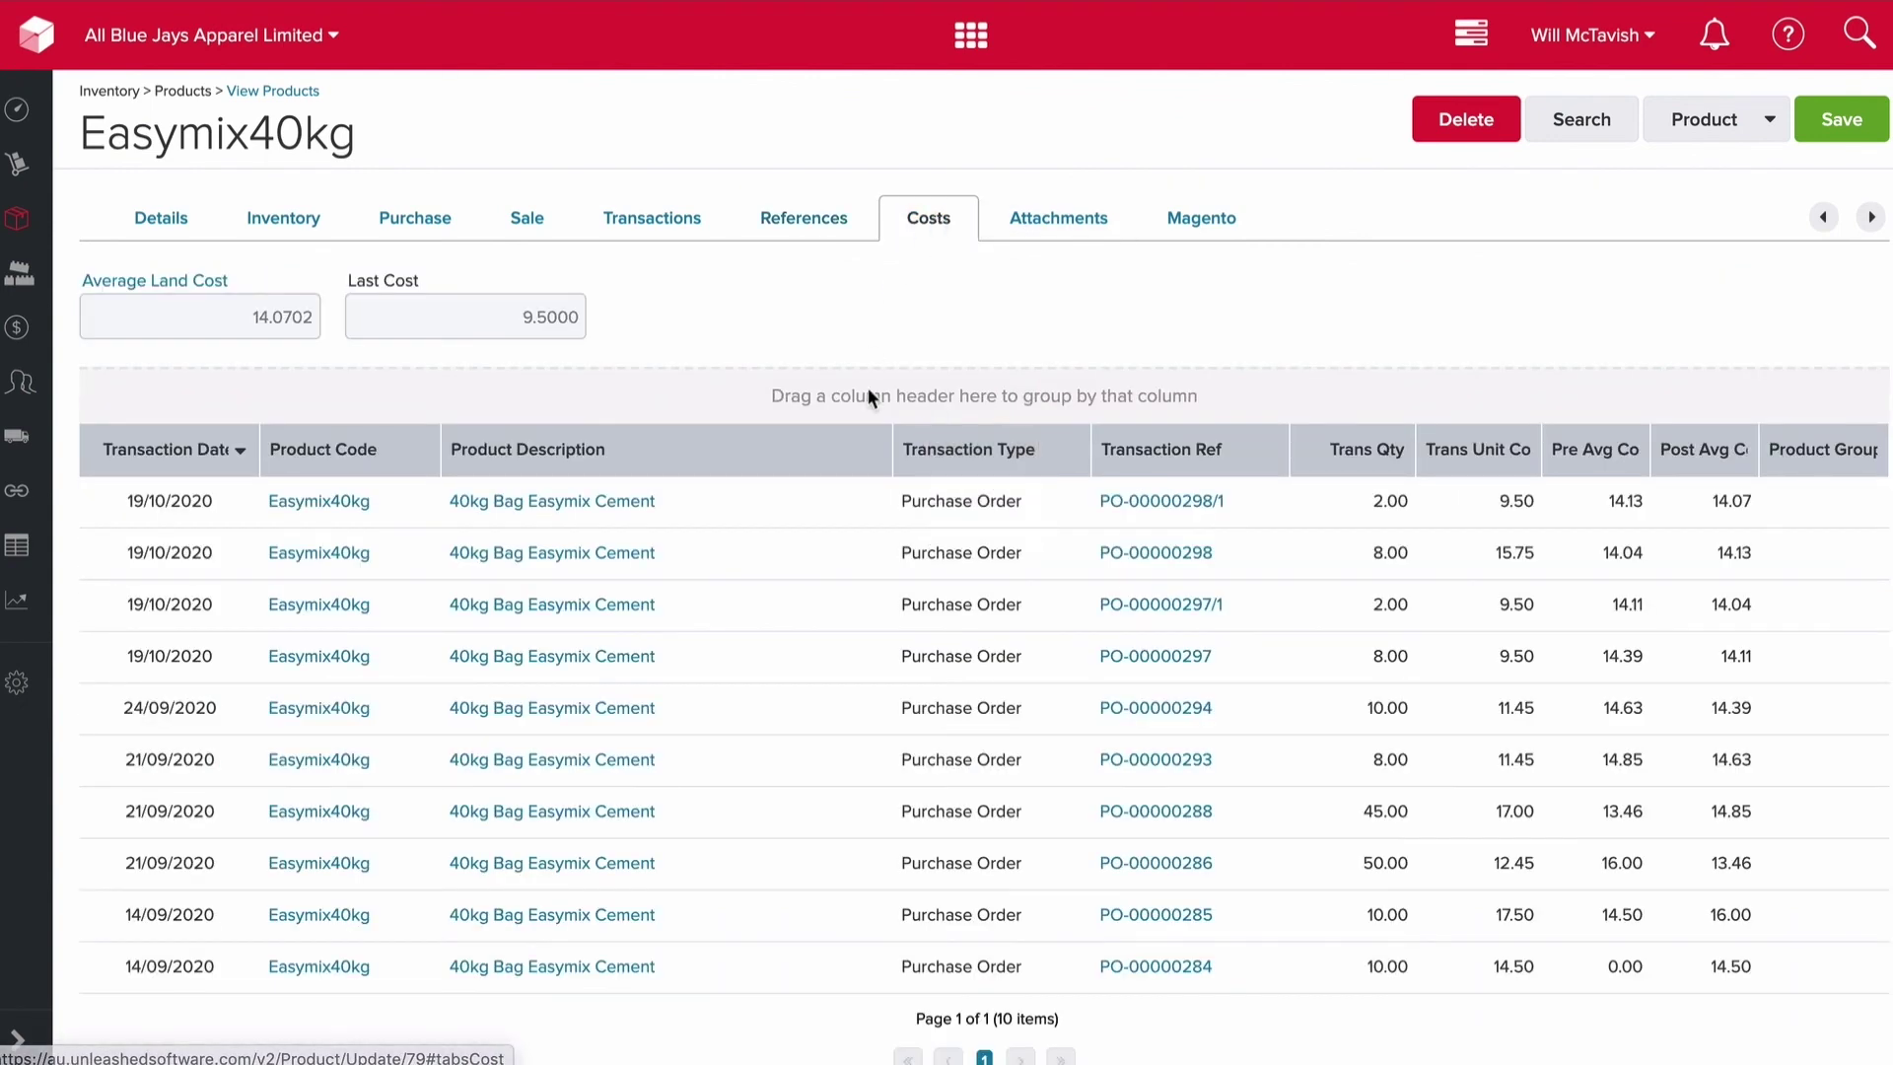
- Scroll through the cost history grid with average land cost 14.0702 and last cost 9.5000
scroll(861, 794, "down", 1)
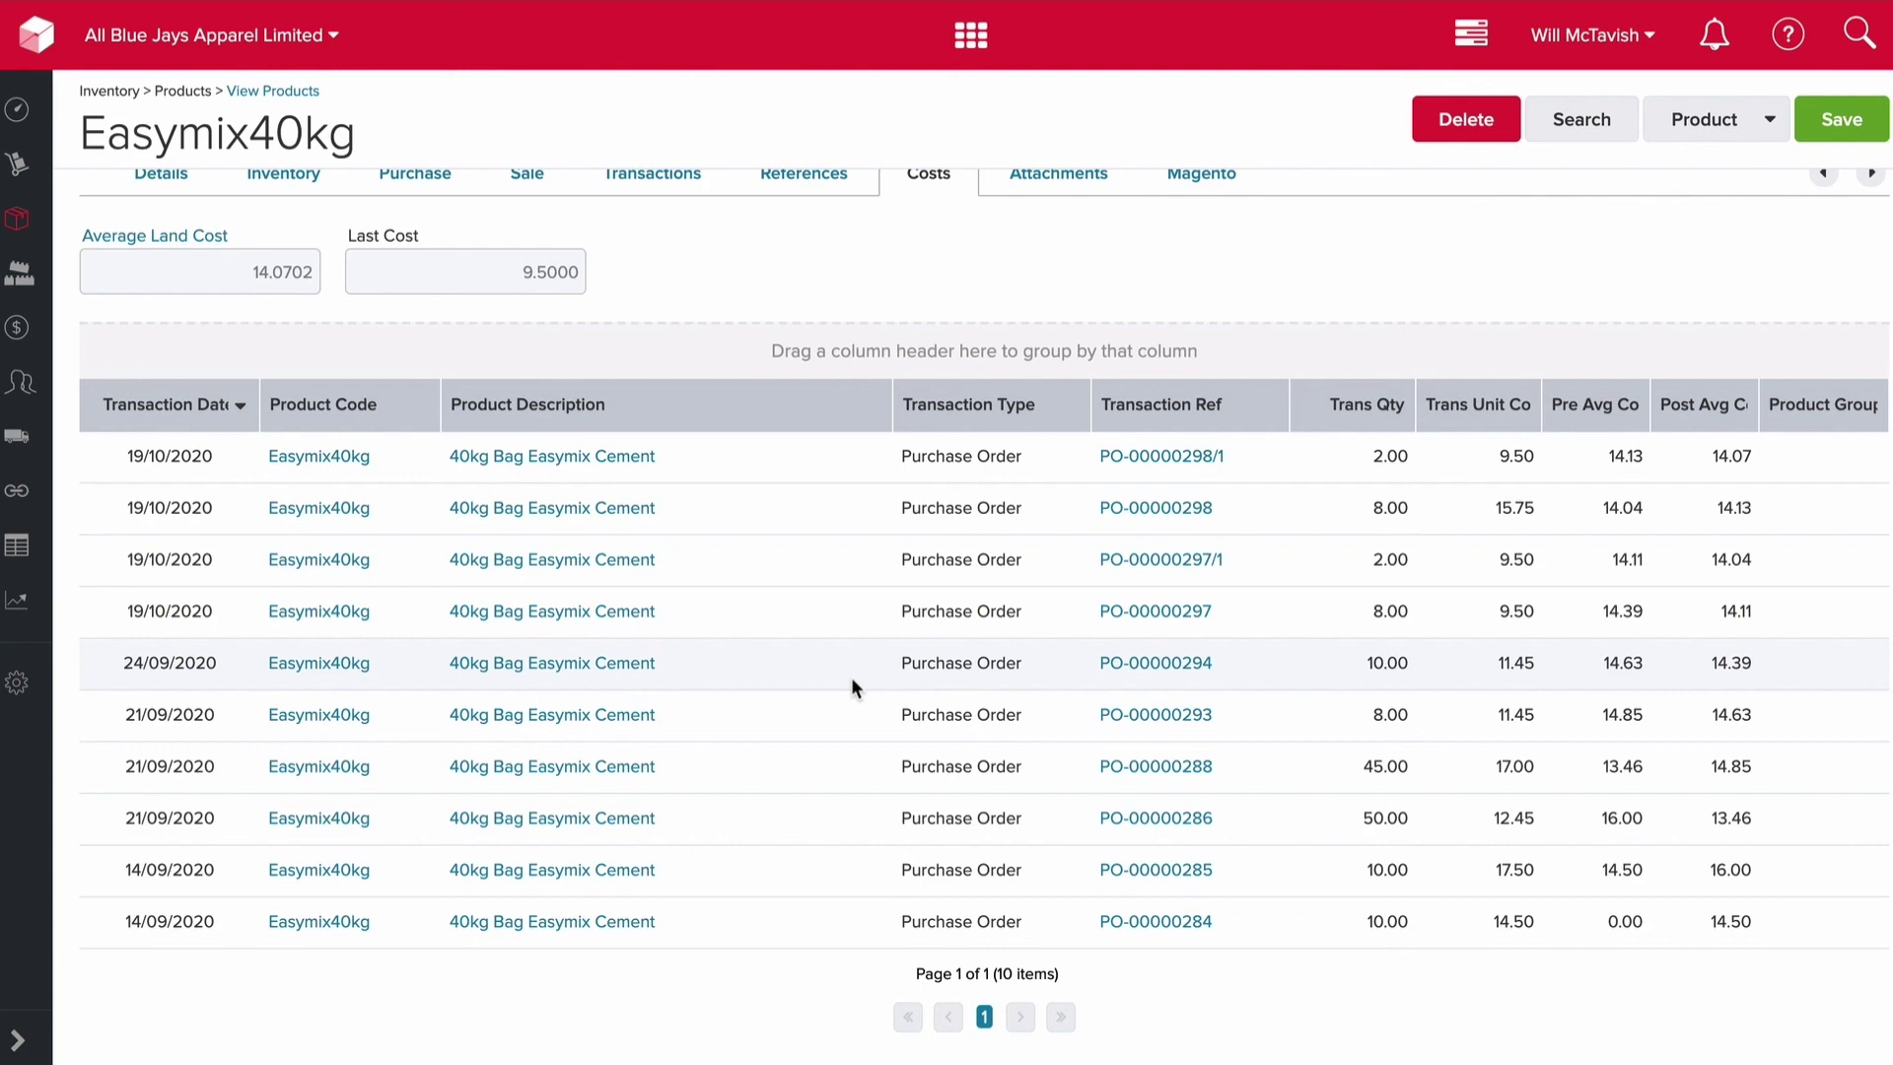
scroll(1534, 645, "up", 1)
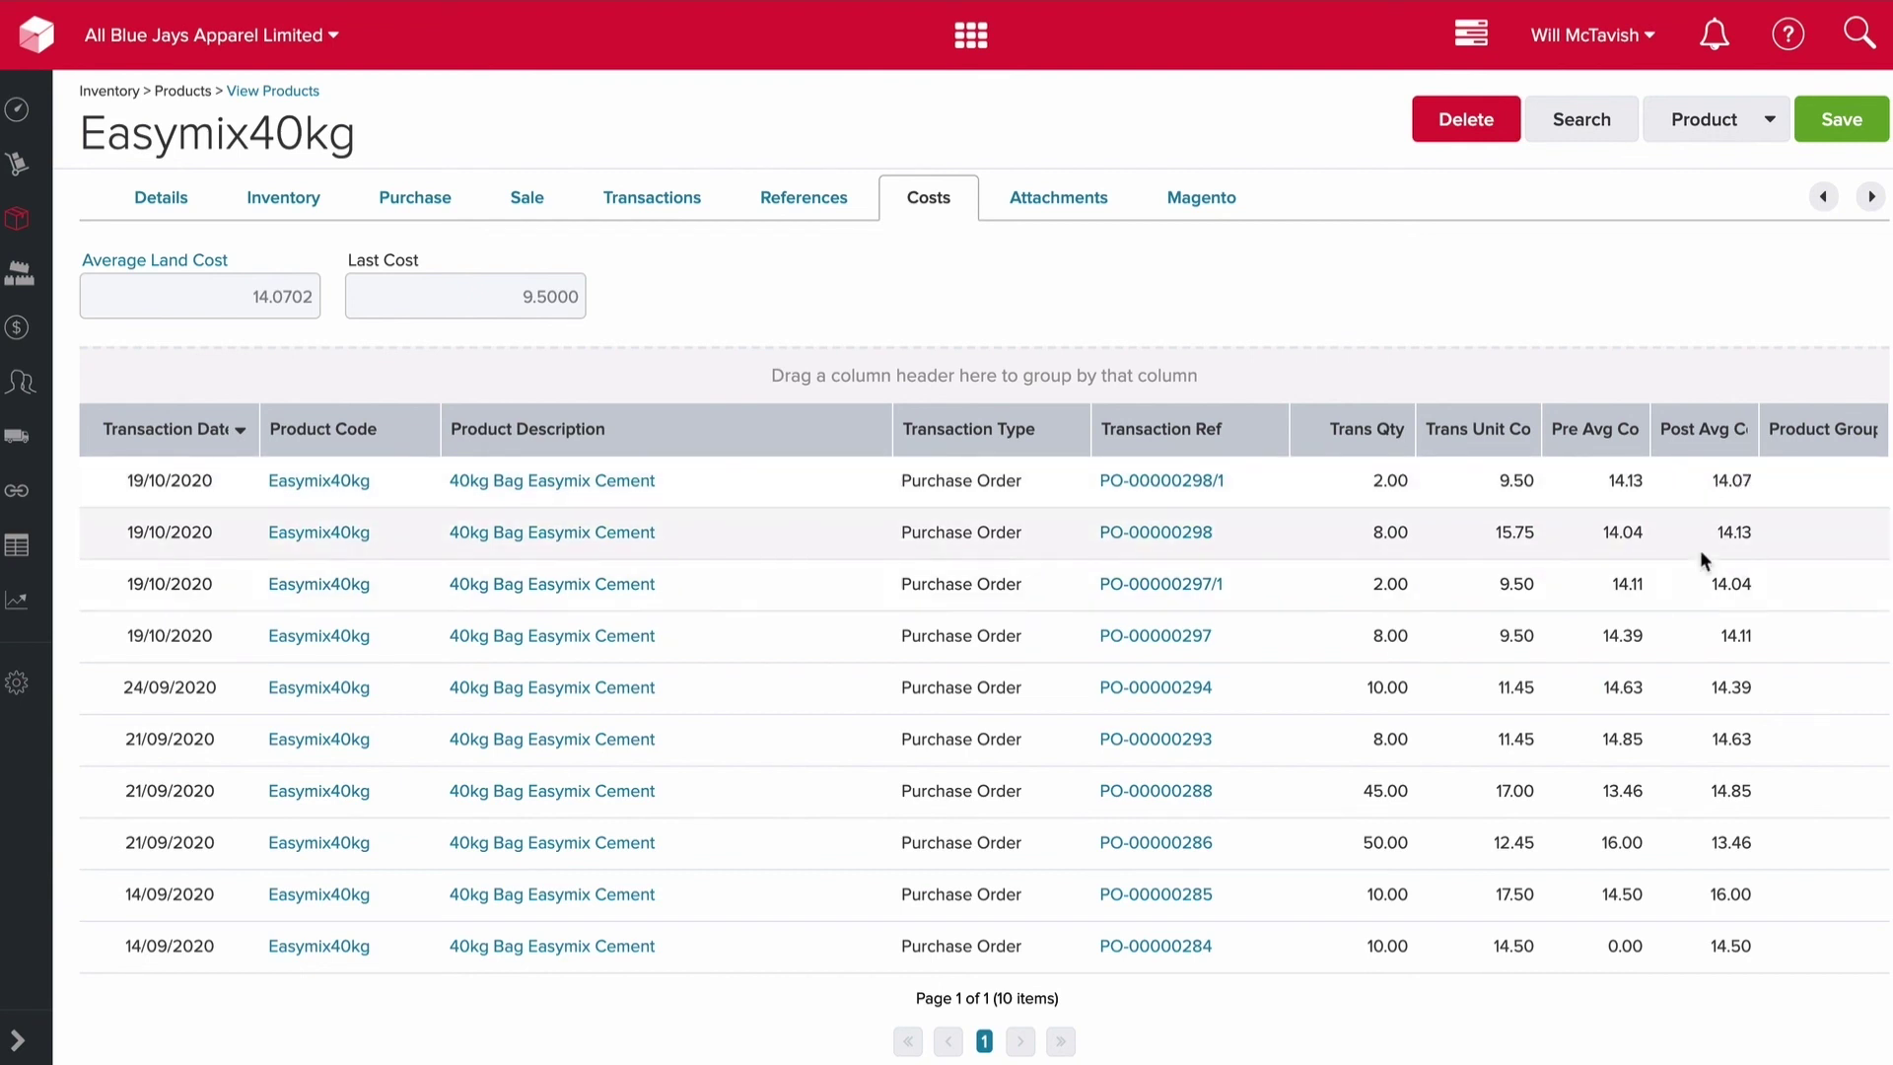
- Open the Attachments tab, showing an empty file list and a 20MB upload limit
left_click(1063, 219)
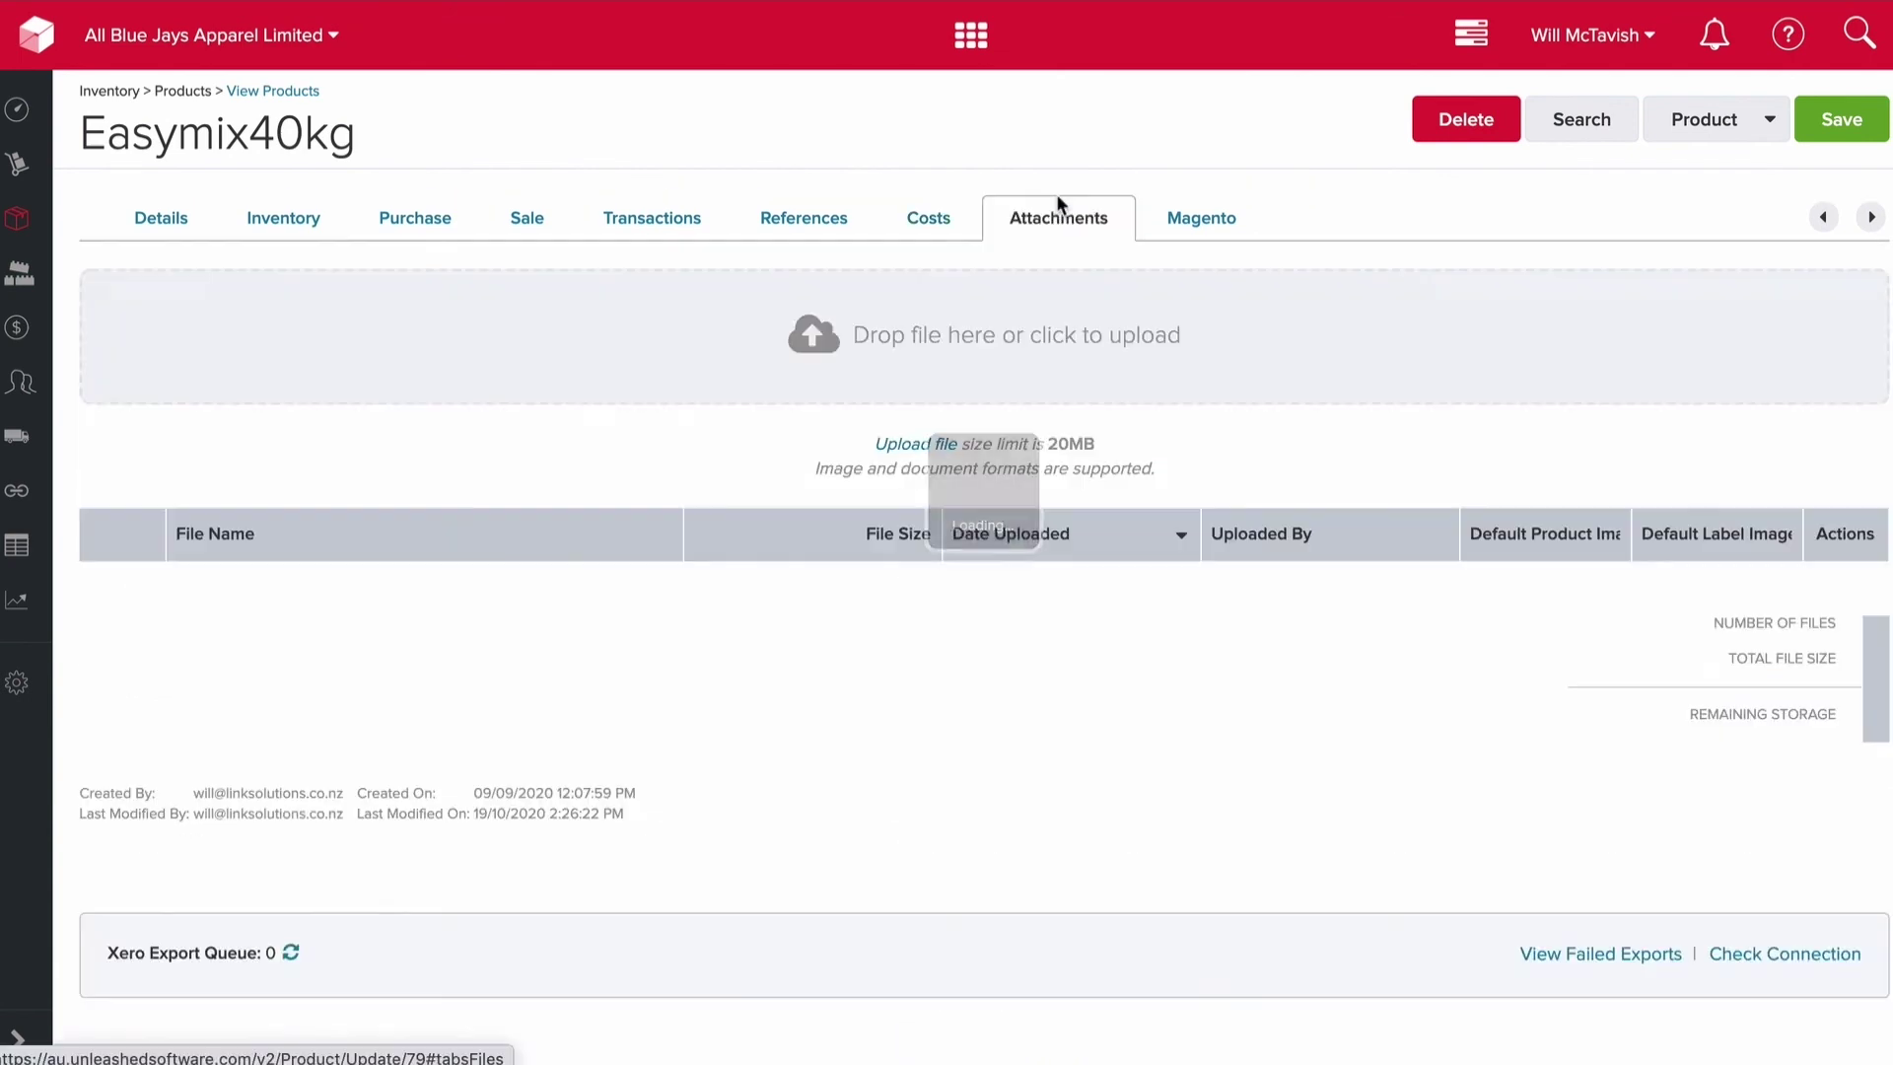